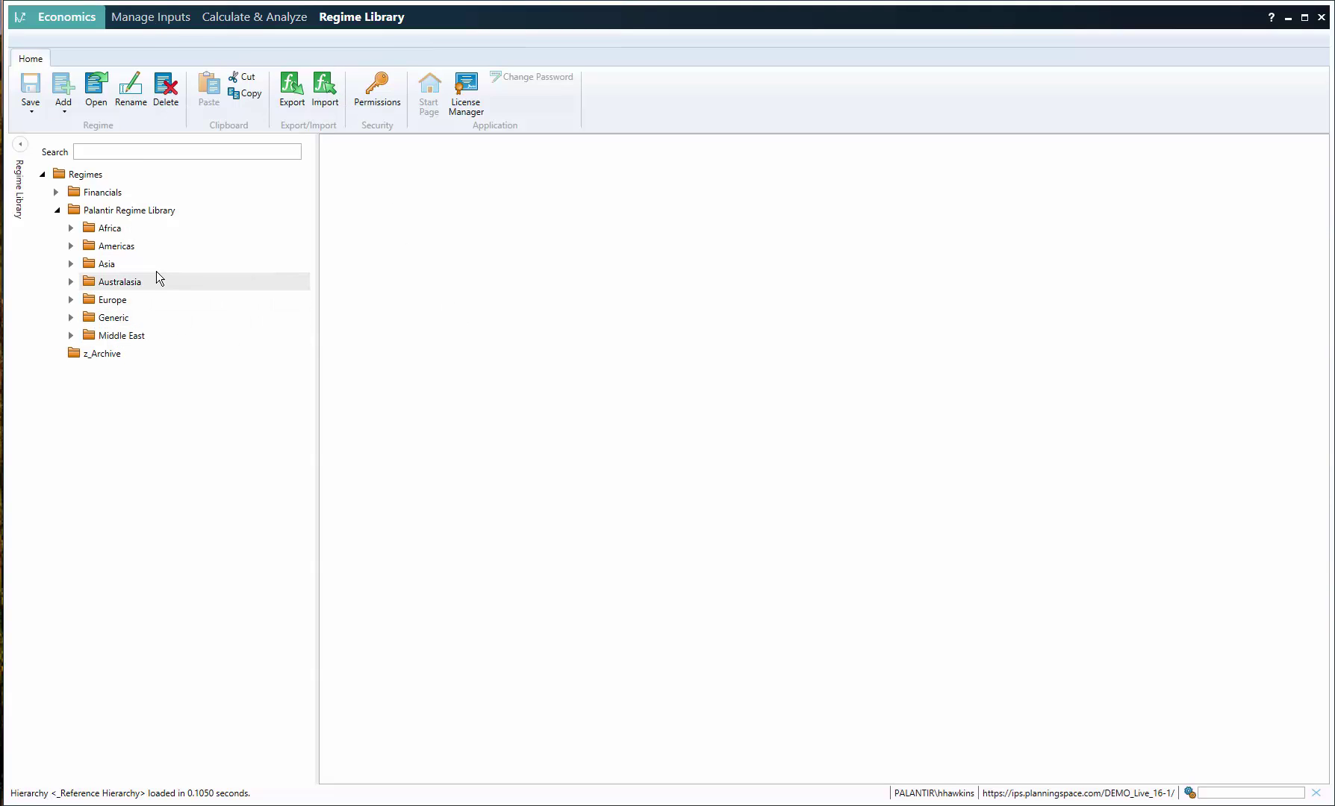
Step: Look over the Calculate & Analyze and Regime Library areas, and open the Economics administration area
{"action": "left_click", "coordinate": [112, 267]}
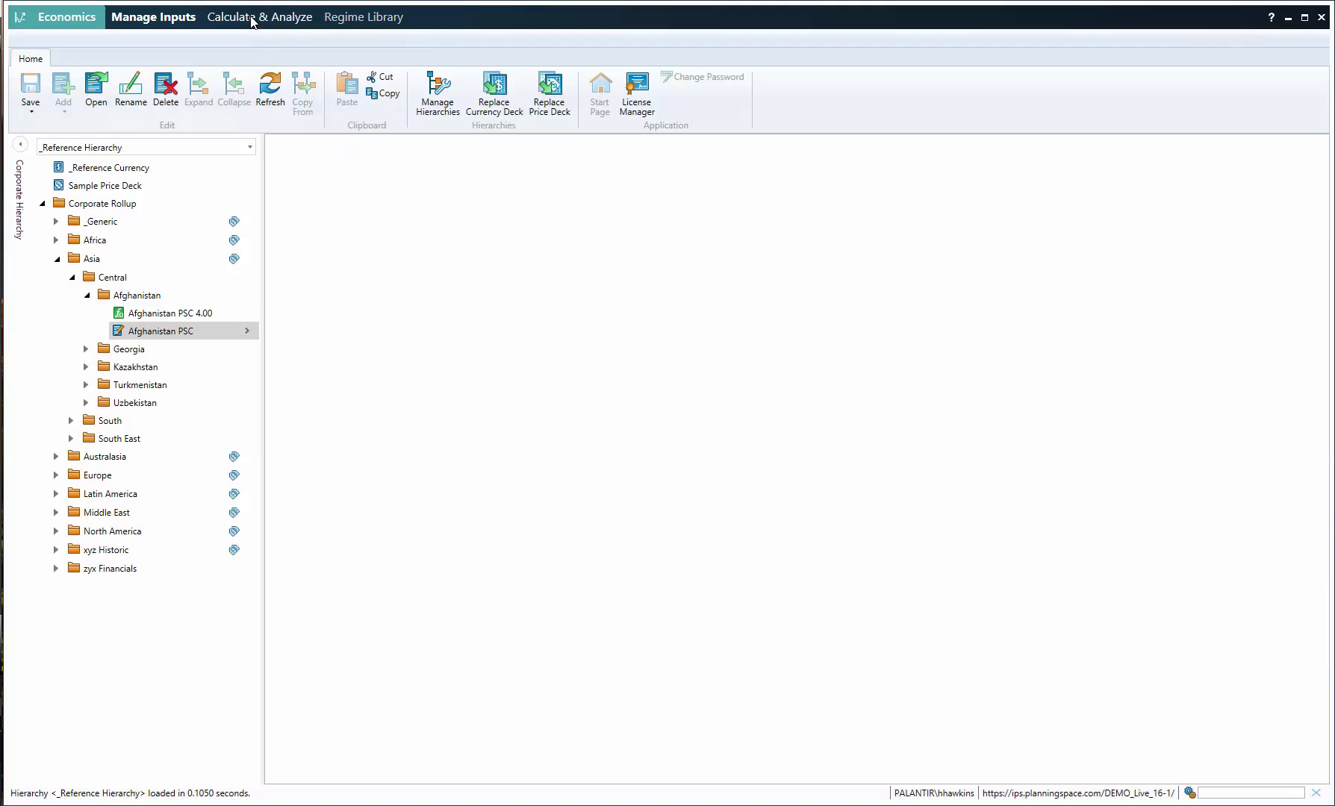
{"action": "left_click", "coordinate": [253, 19]}
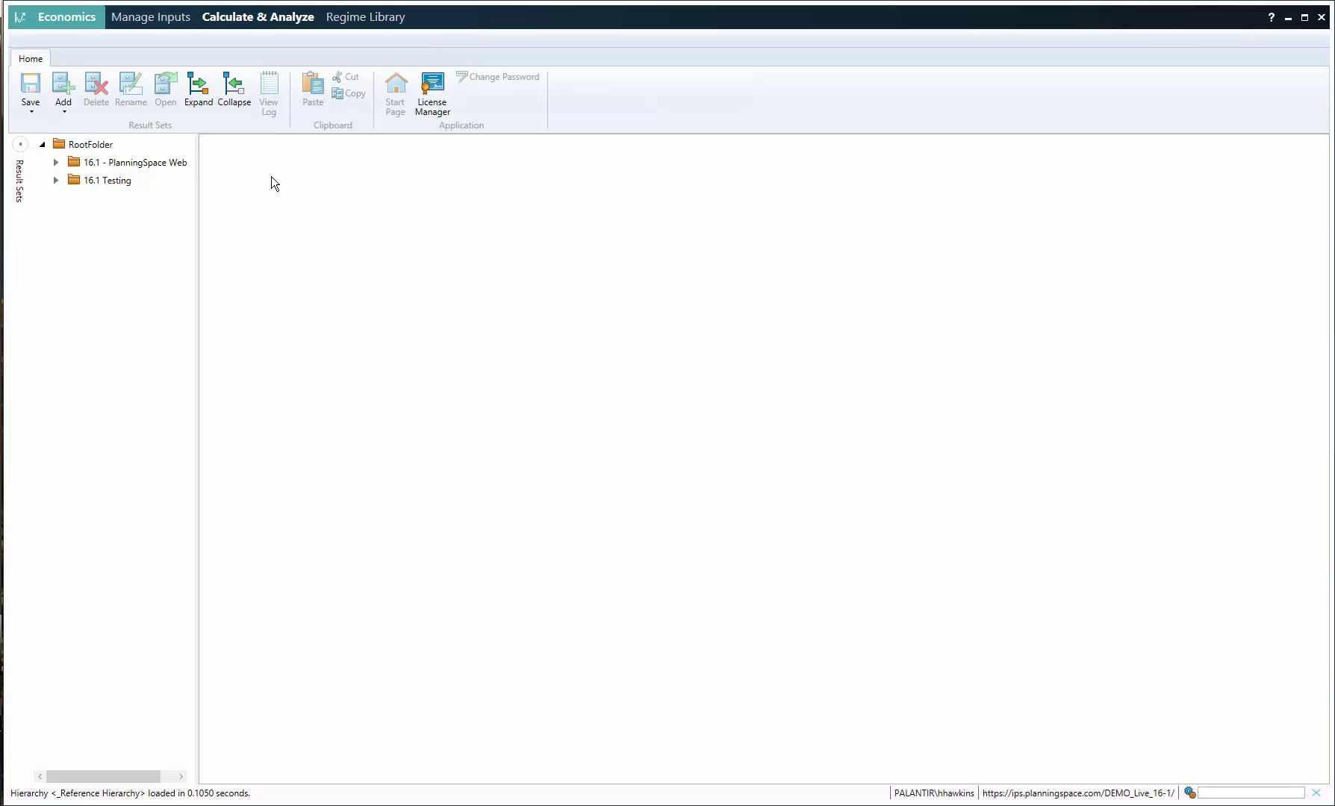
{"action": "left_click", "coordinate": [355, 19]}
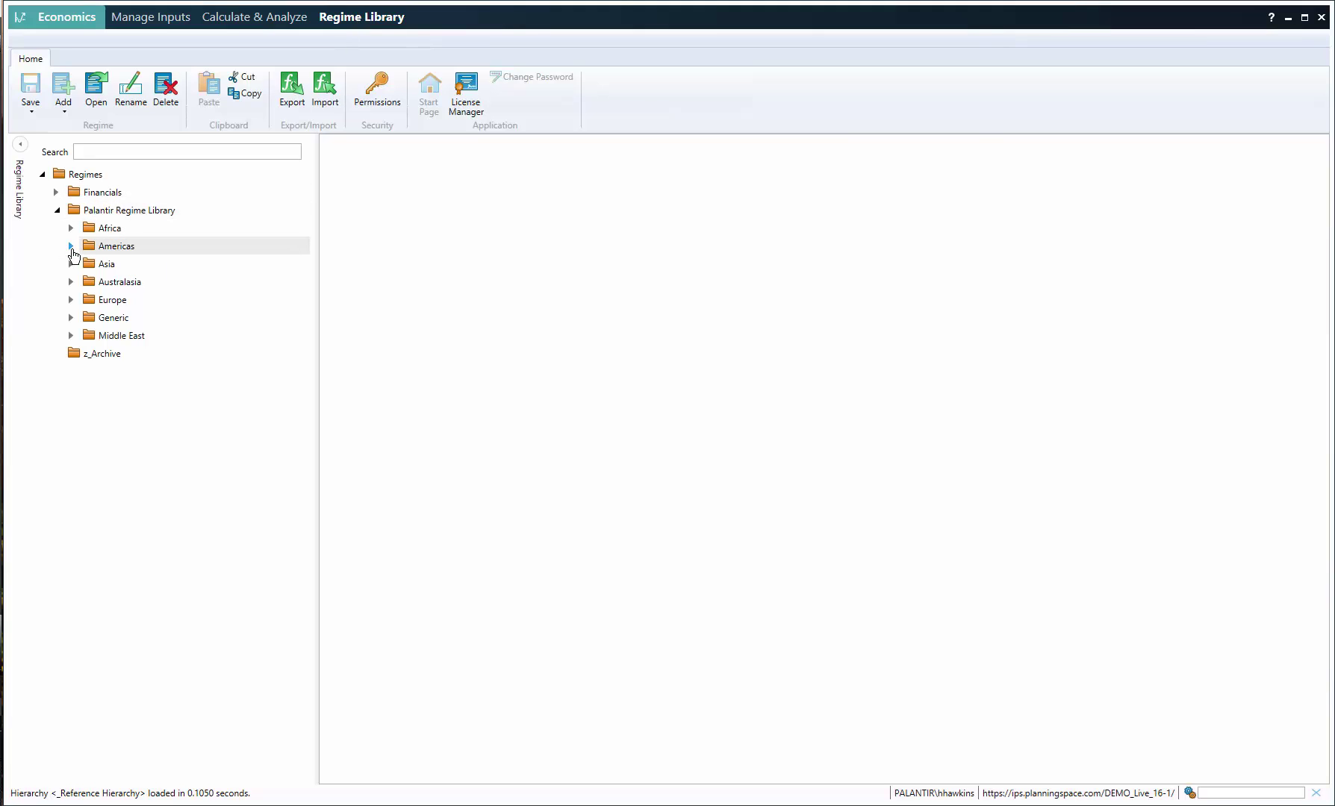
{"action": "left_click", "coordinate": [21, 19]}
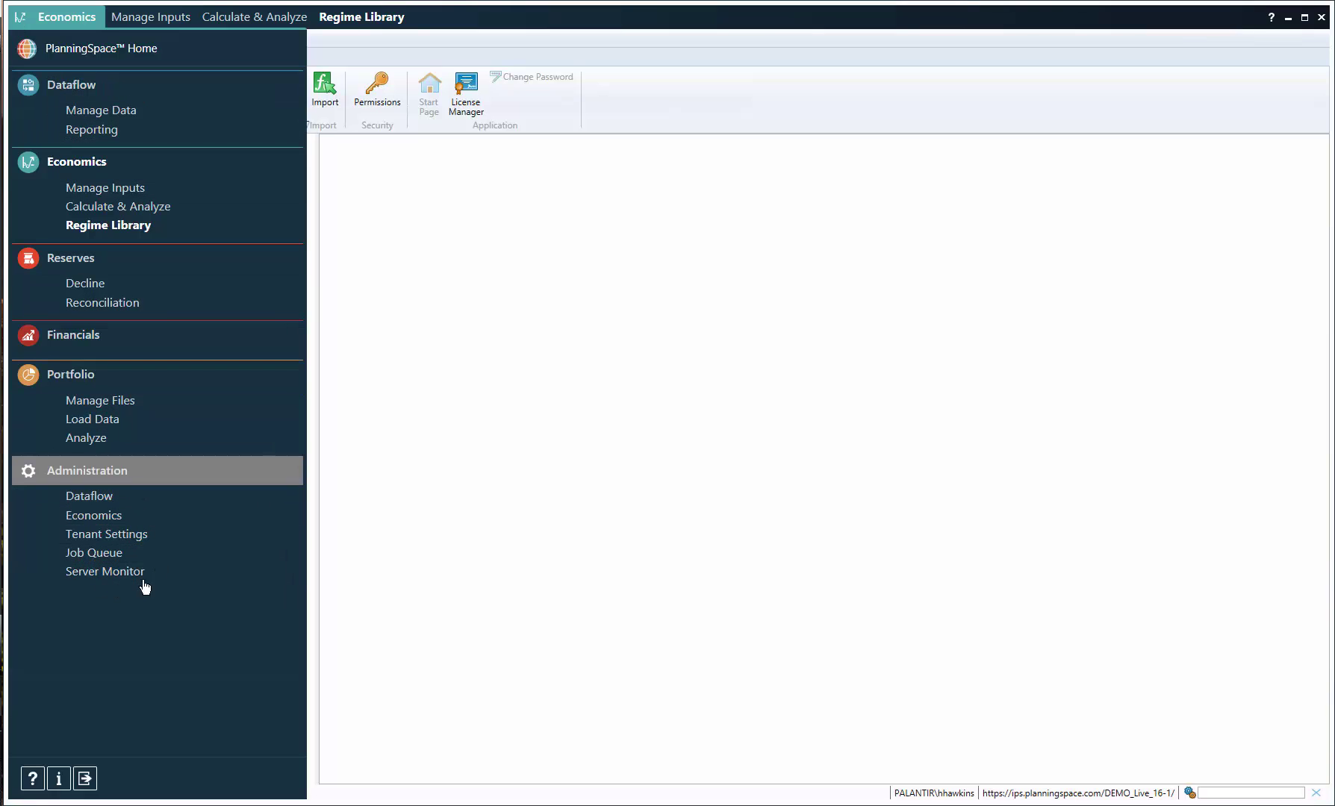
{"action": "left_click", "coordinate": [133, 517]}
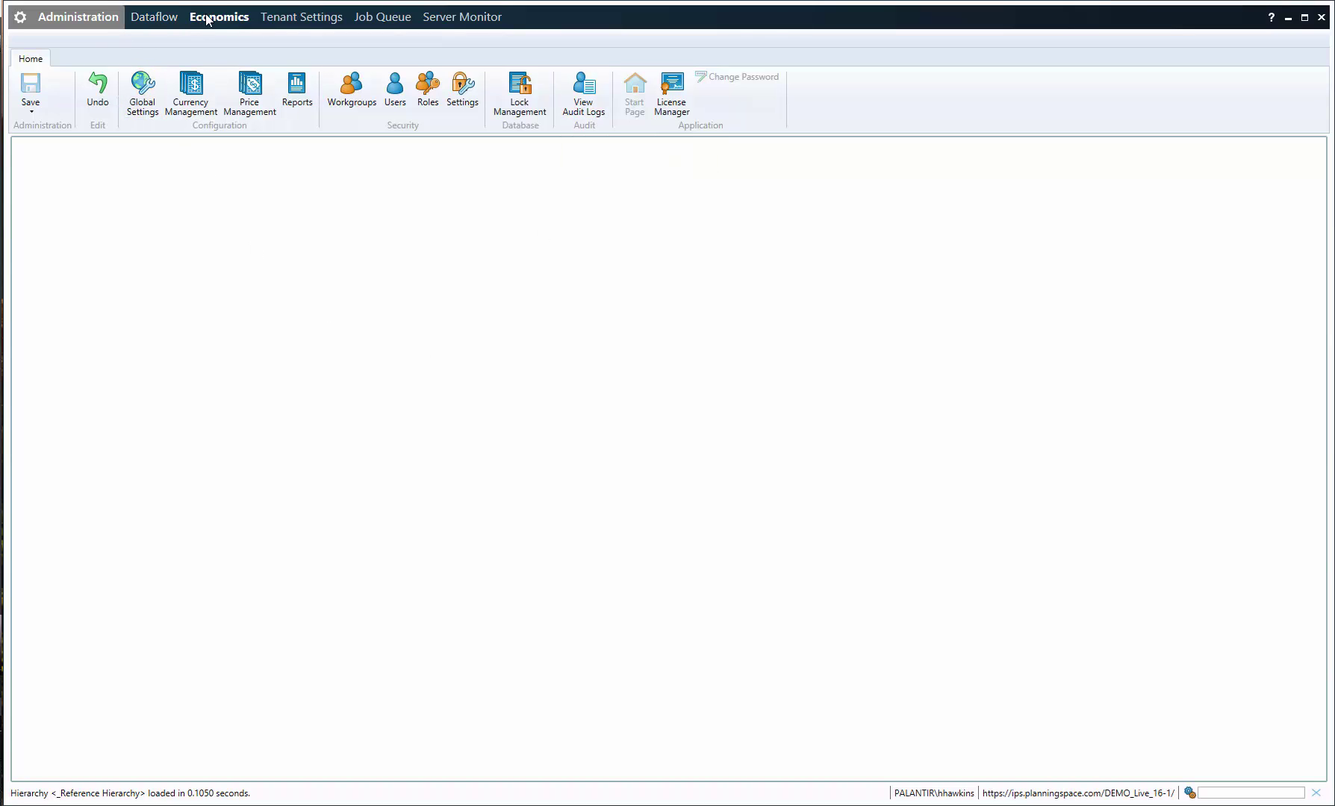
Step: Return to Manage Inputs in Economics and view the input options of the _Generic folder, choosing Ringfence
{"action": "left_click", "coordinate": [75, 25]}
{"action": "left_click", "coordinate": [87, 196]}
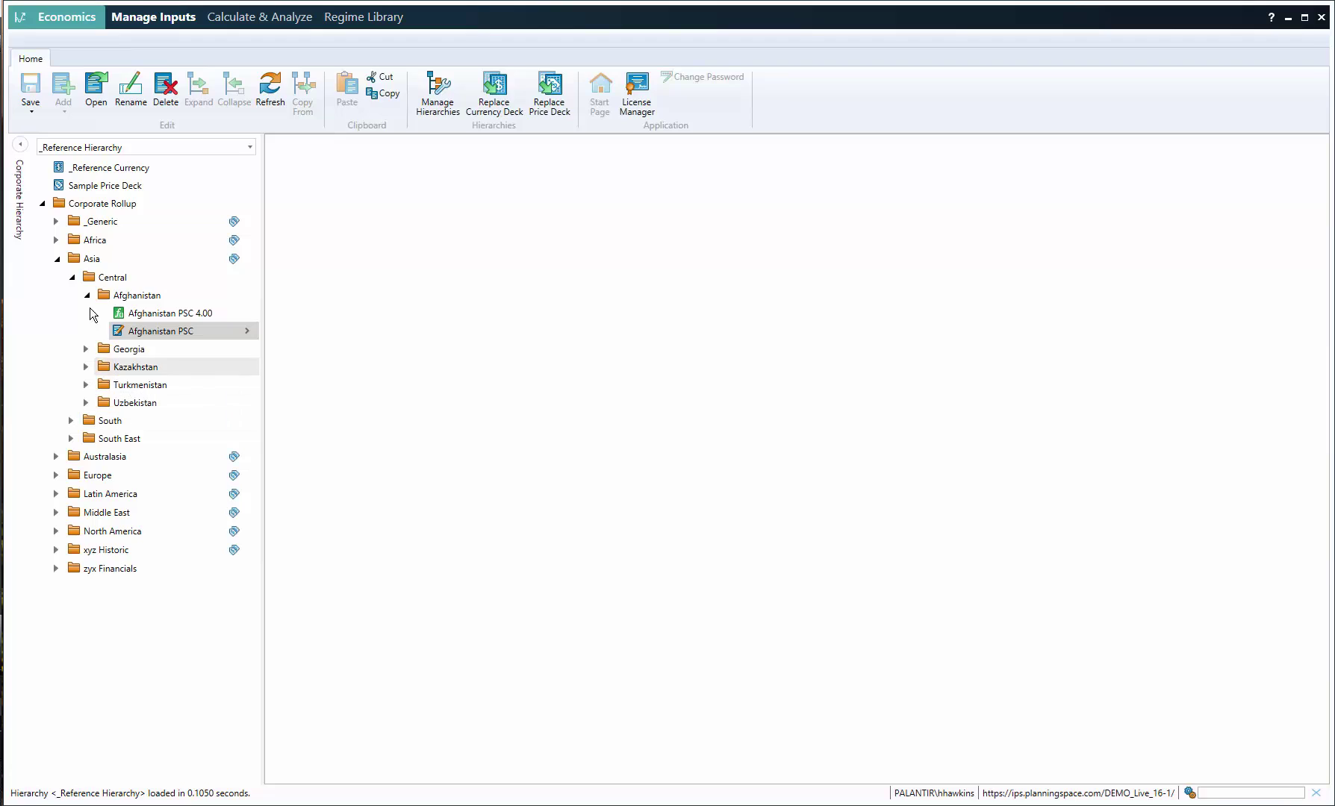
{"action": "left_click", "coordinate": [248, 223]}
{"action": "left_click", "coordinate": [247, 222]}
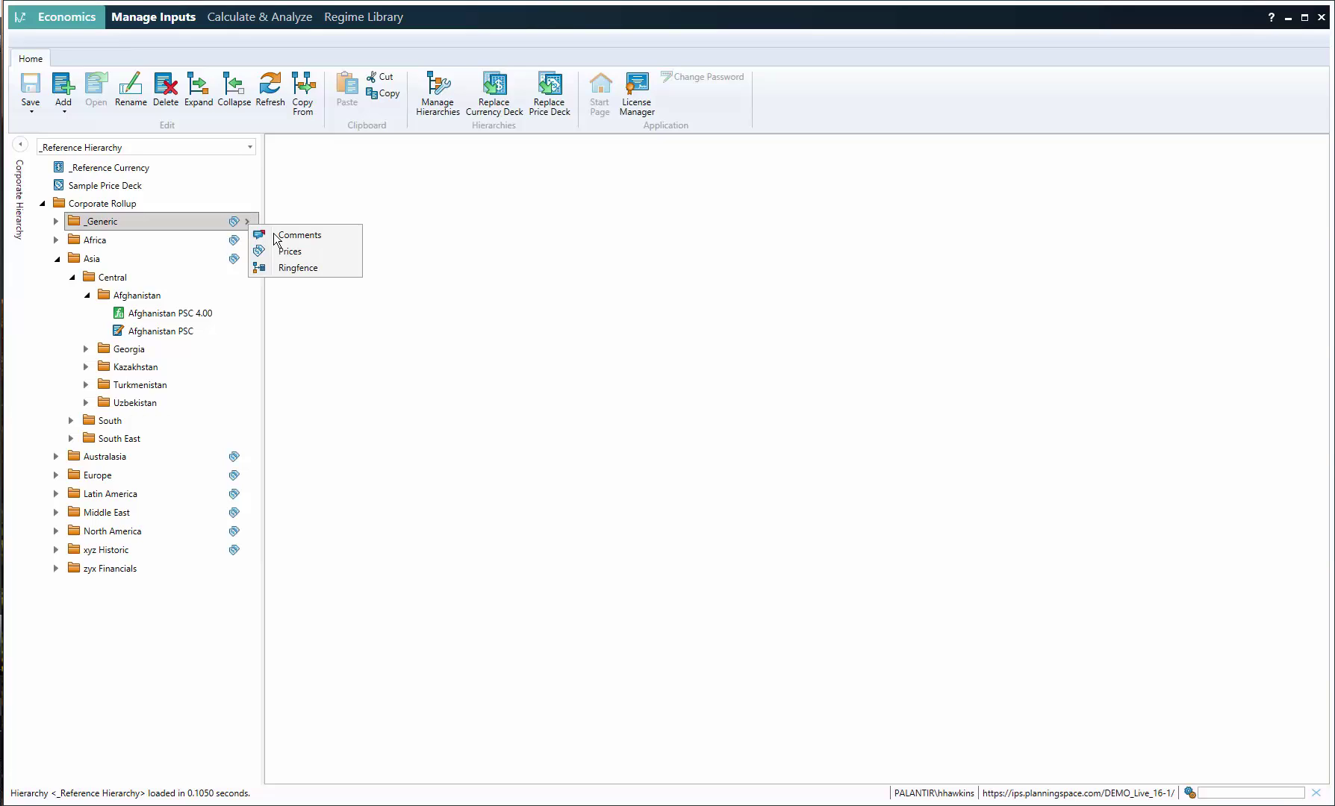
{"action": "left_click", "coordinate": [298, 268]}
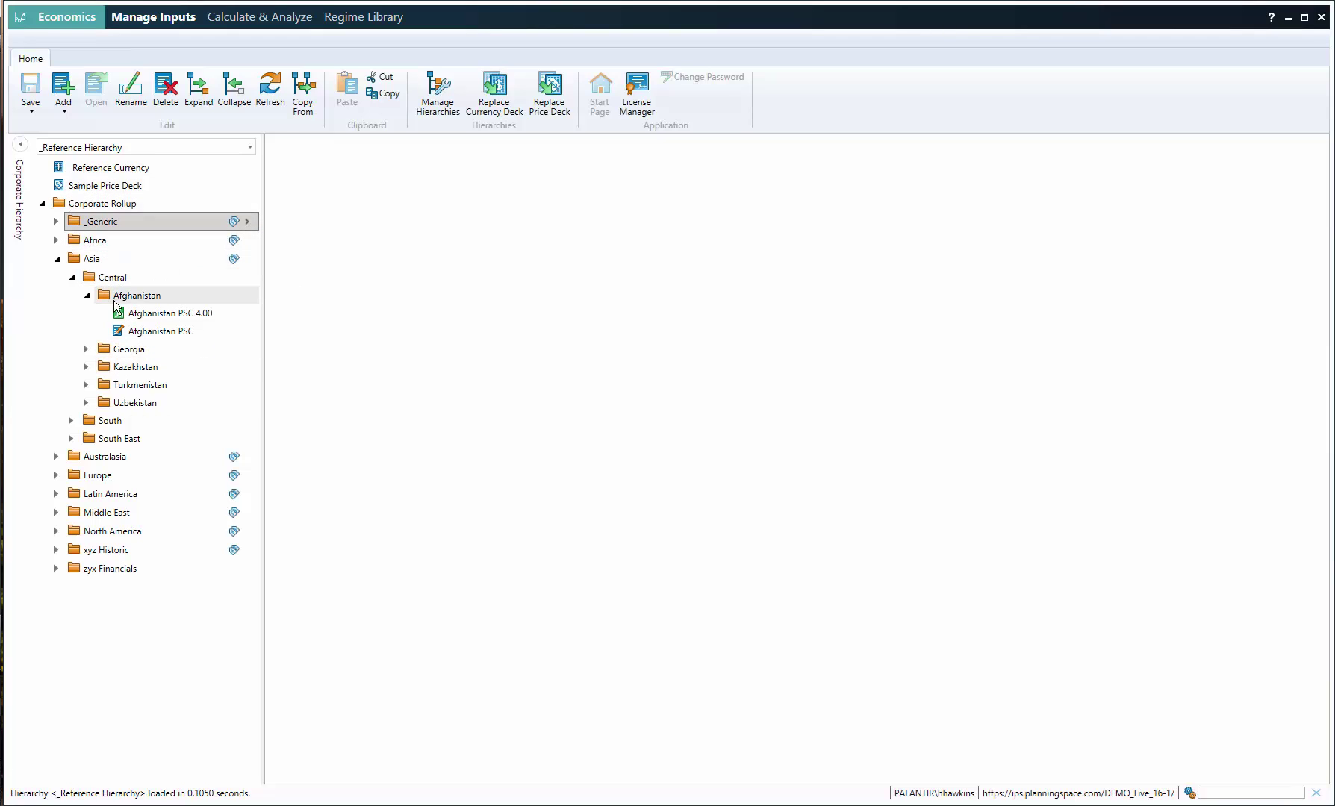
Step: Open the Afghanistan PSC project in the Afghanistan folder under Asia, Central
{"action": "left_click", "coordinate": [144, 314]}
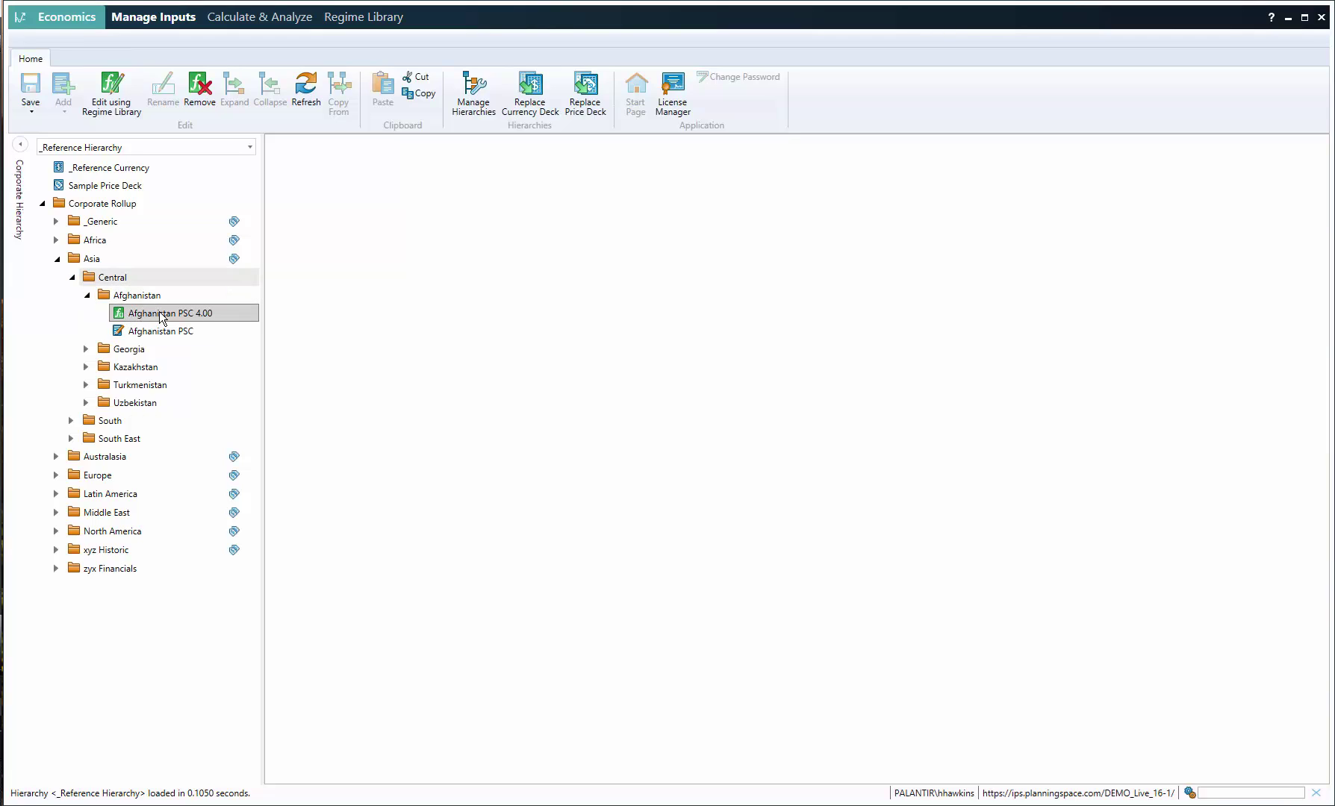
{"action": "left_click", "coordinate": [144, 332]}
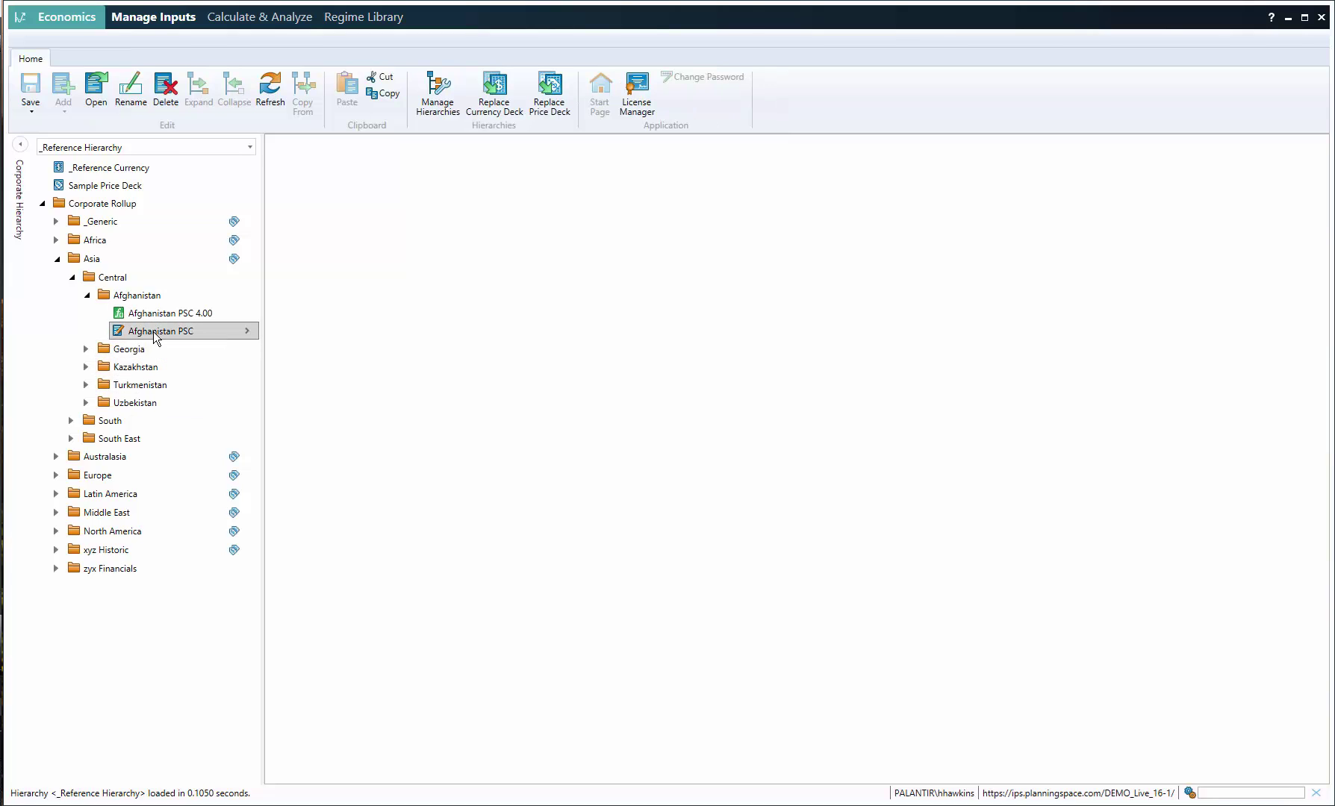
{"action": "double_click", "coordinate": [155, 336]}
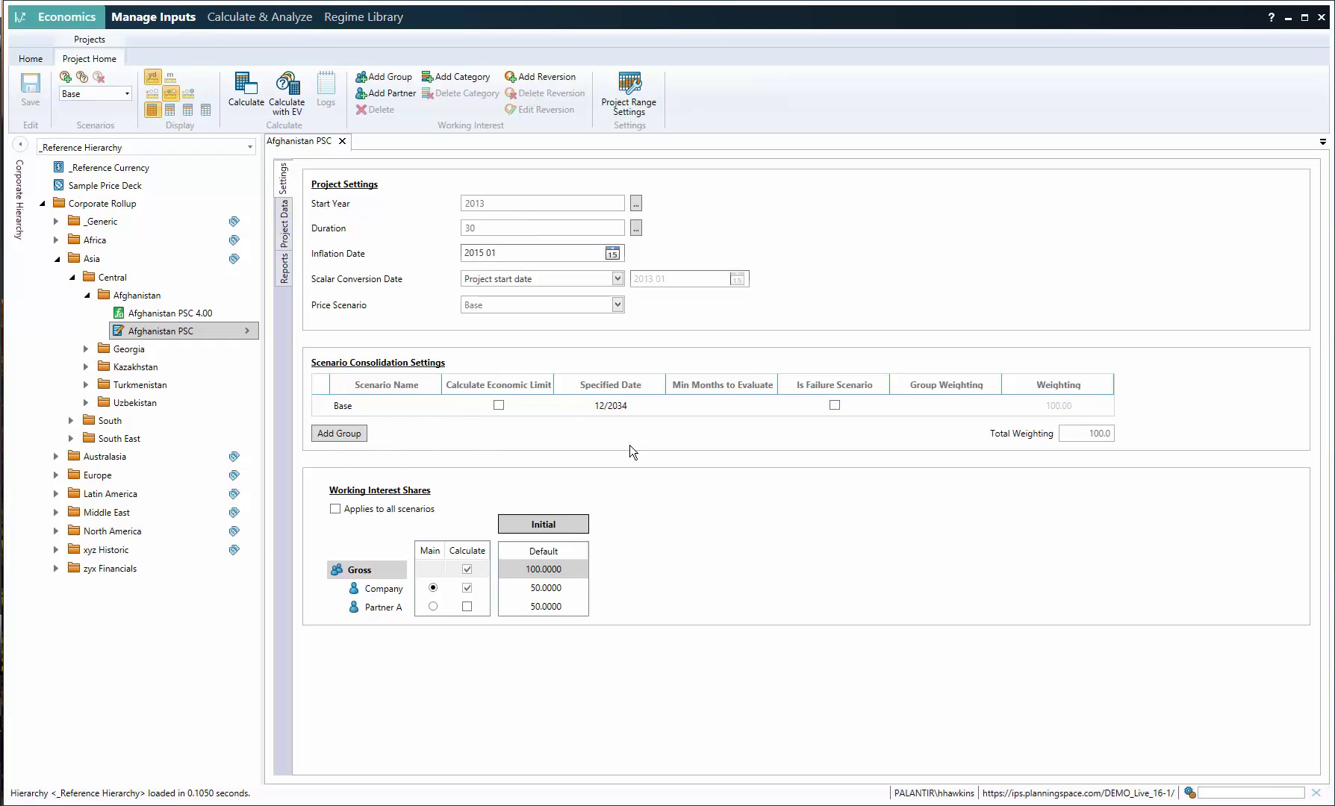
Step: Add two scenarios named Upside and Downside to the Afghanistan PSC project
{"action": "left_click", "coordinate": [372, 404]}
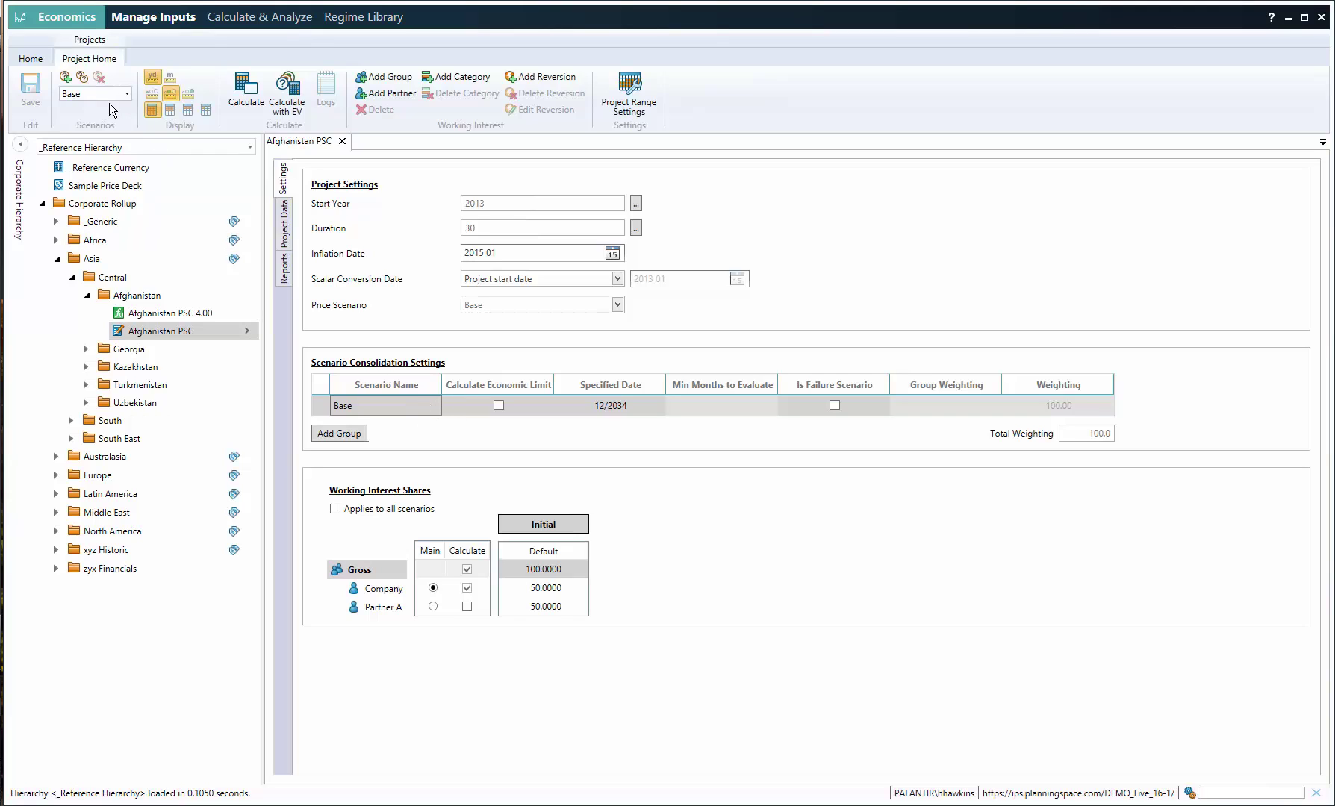
{"action": "left_click", "coordinate": [66, 78]}
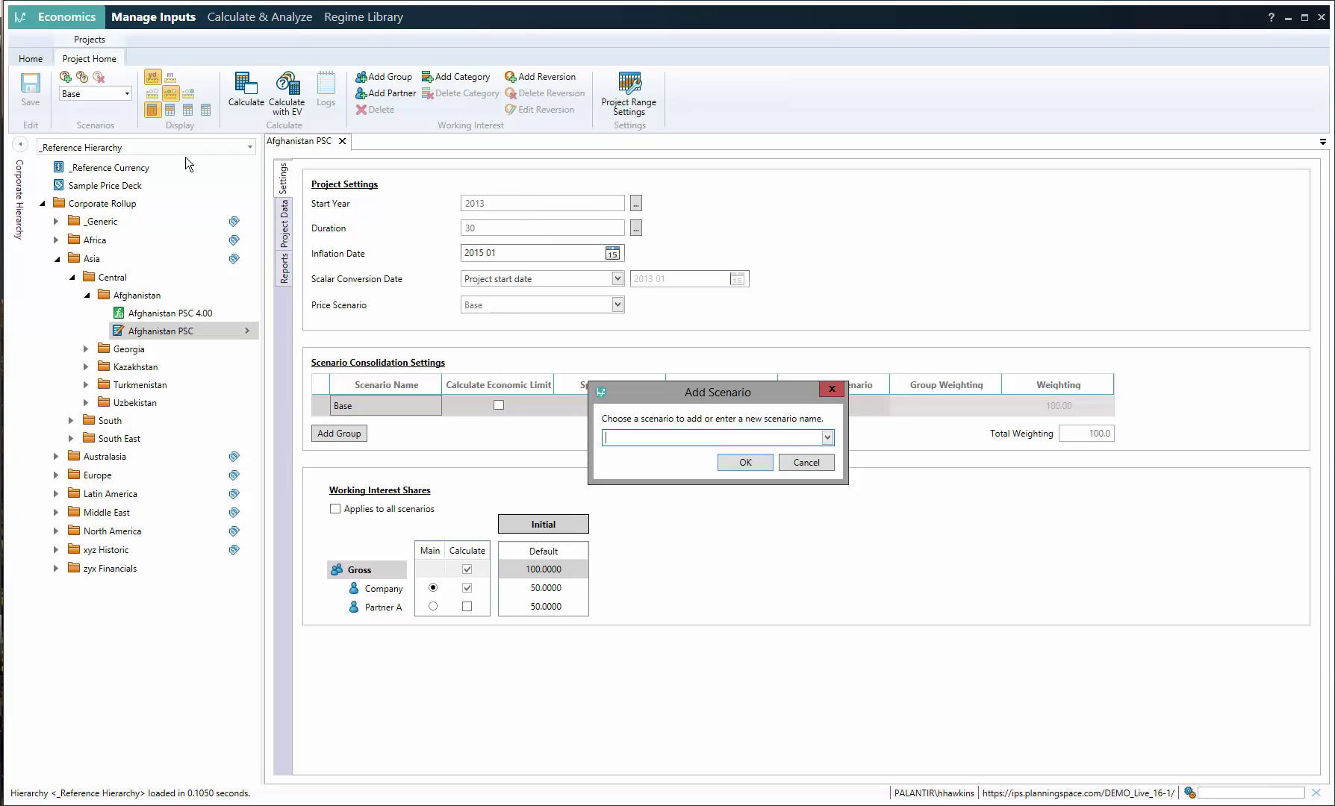
{"action": "type", "text": "Upside"}
{"action": "left_click", "coordinate": [759, 463]}
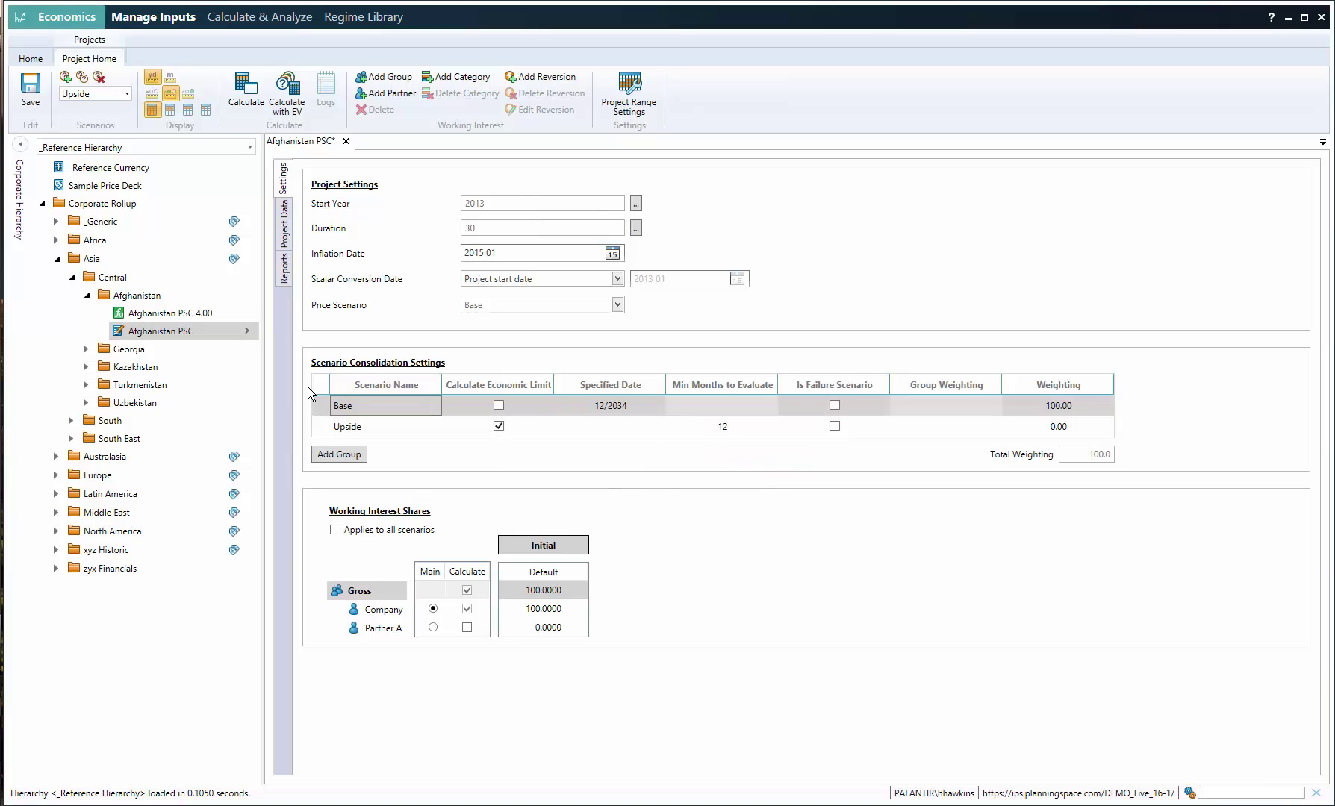
{"action": "left_click", "coordinate": [66, 78]}
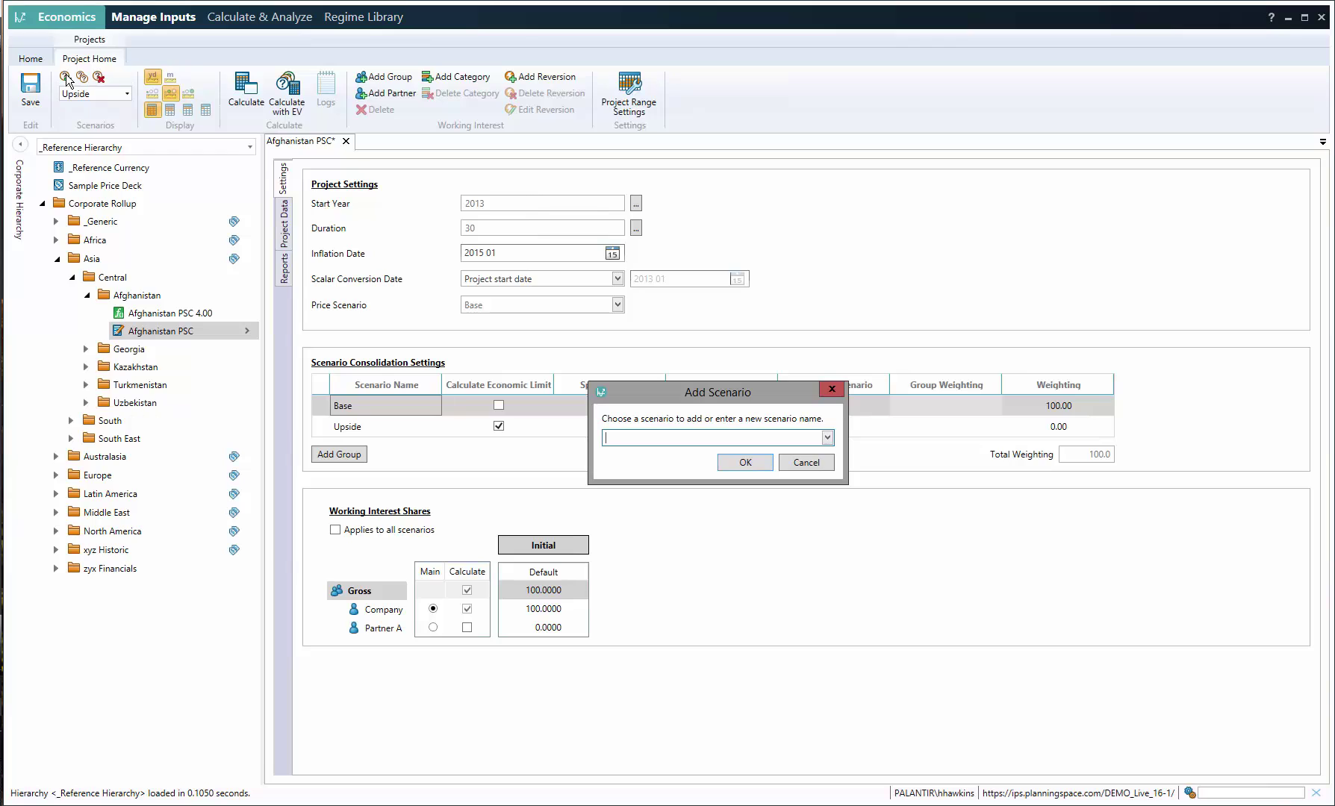
{"action": "type", "text": "Downside"}
{"action": "key", "text": "Return"}
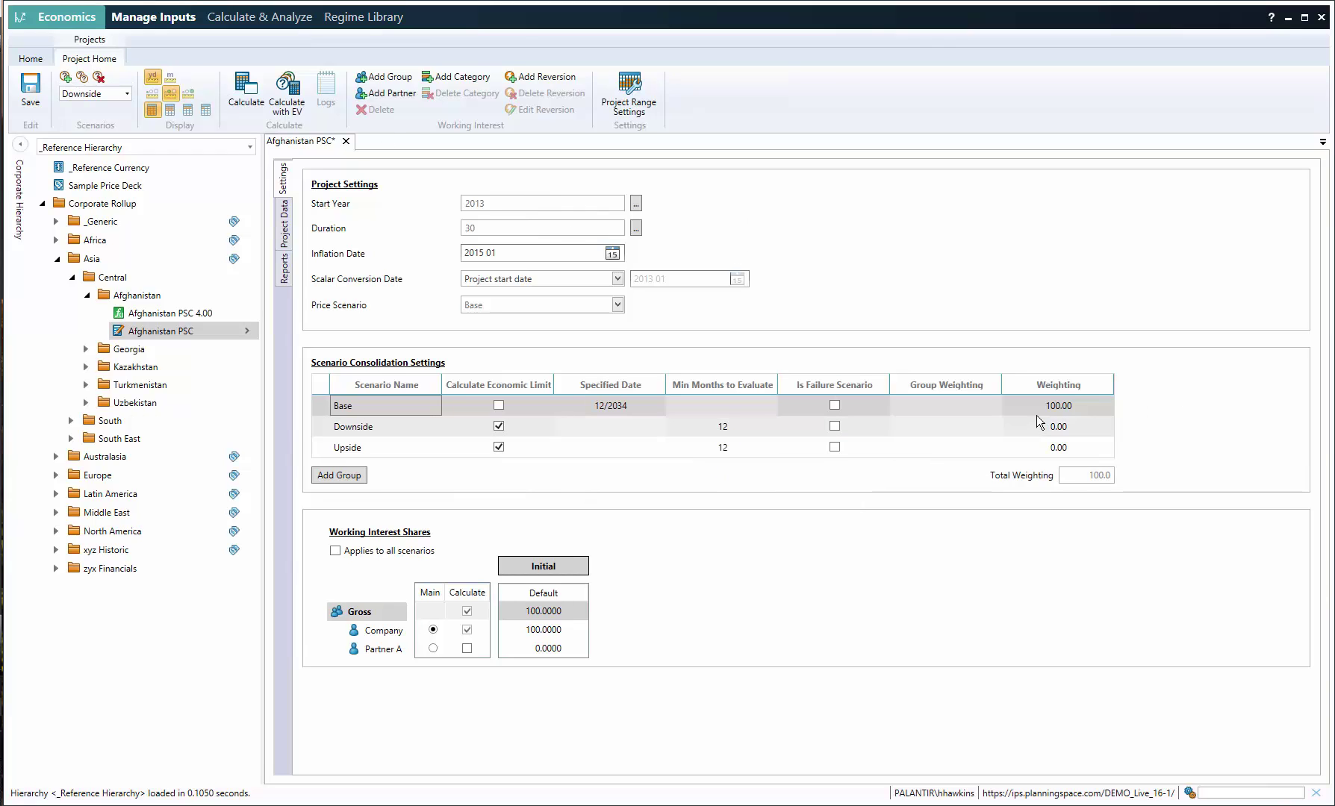
Step: Set the scenario consolidation weightings to 40 for Base, 30 for Downside and 30 for Upside
{"action": "left_click", "coordinate": [1054, 406]}
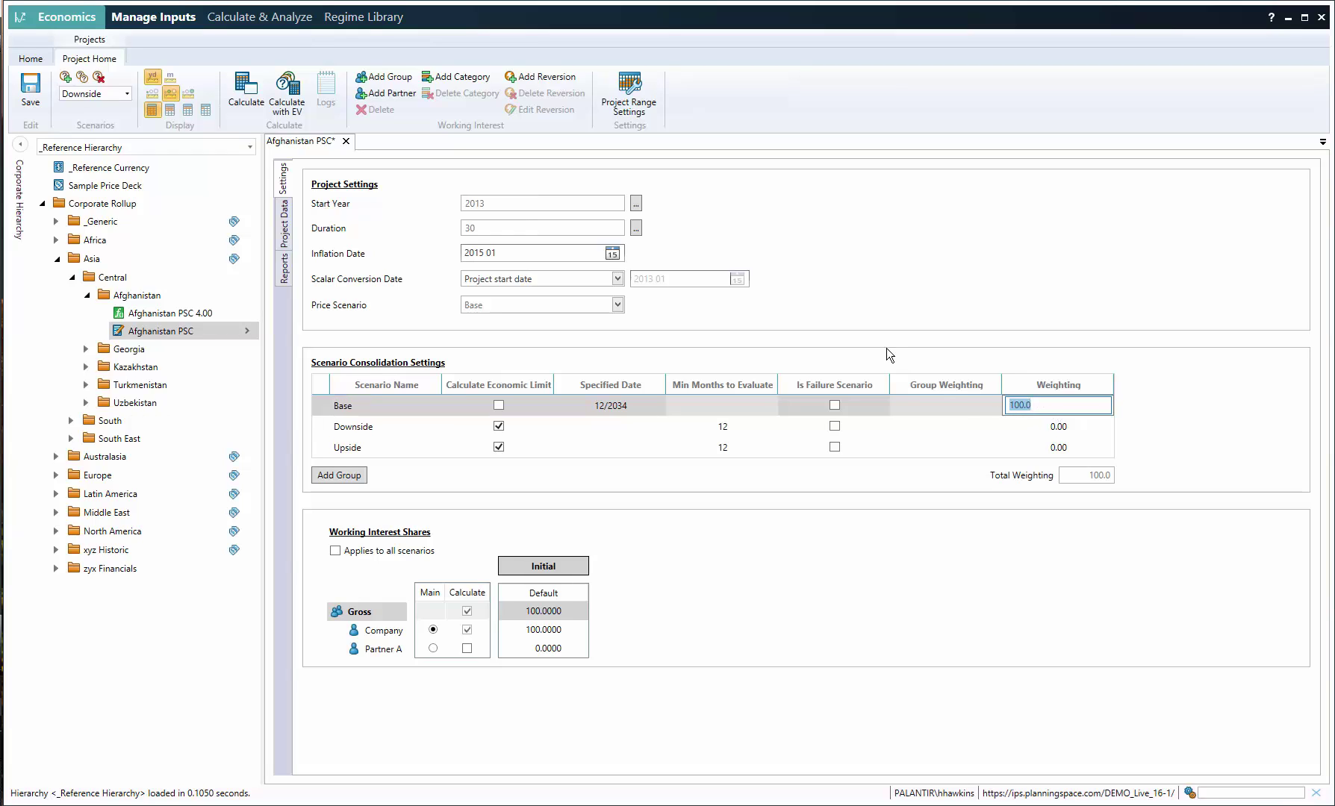
{"action": "type", "text": "40"}
{"action": "key", "text": "Return"}
{"action": "left_click", "coordinate": [1088, 425]}
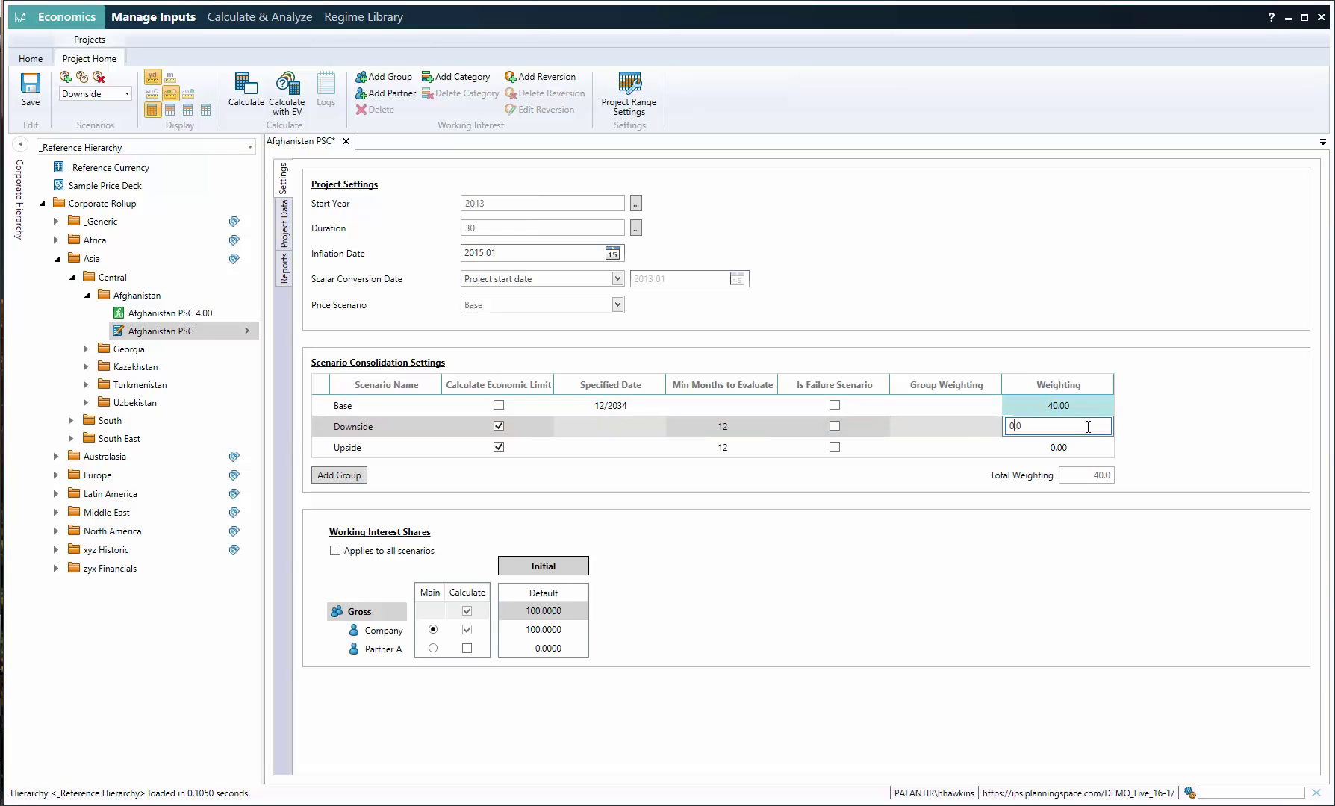
{"action": "type", "text": "30"}
{"action": "key", "text": "Return"}
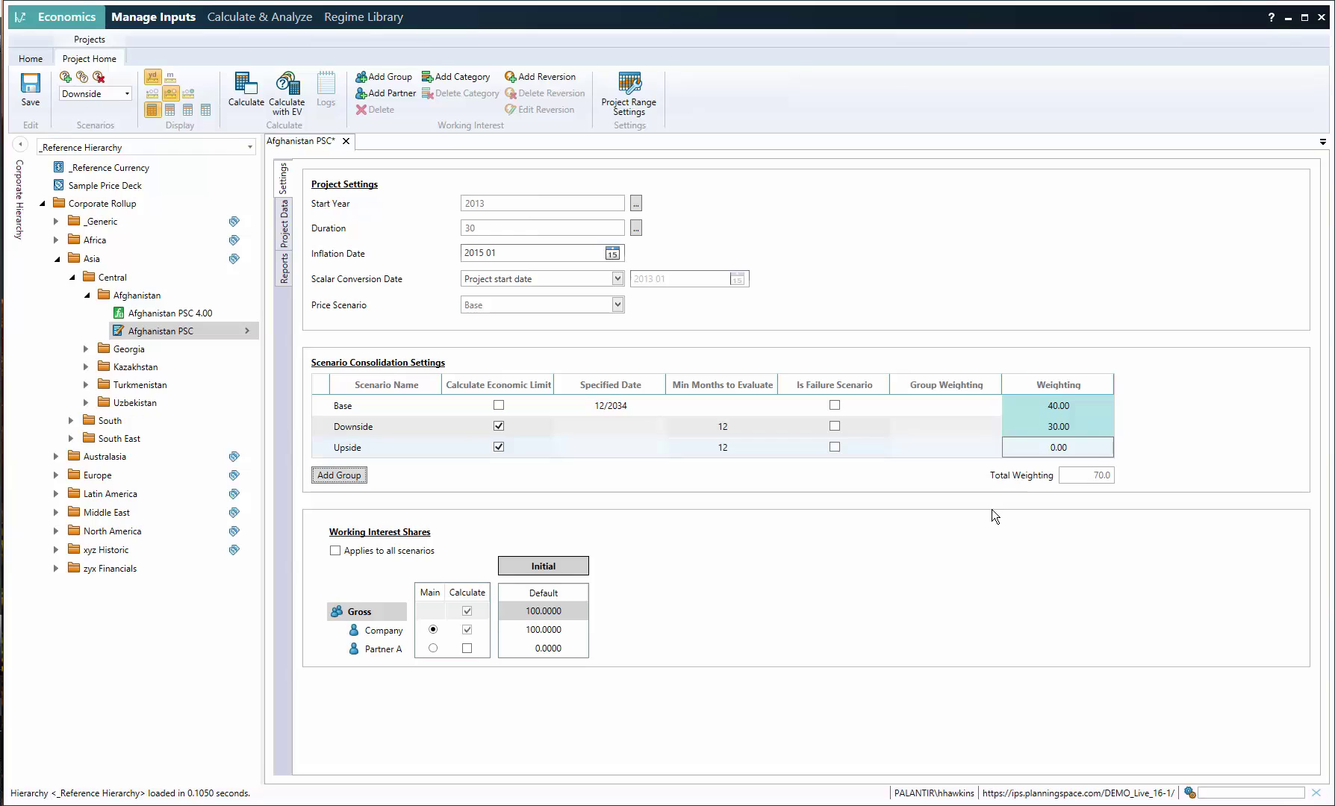
{"action": "left_click", "coordinate": [1097, 452]}
{"action": "type", "text": "30"}
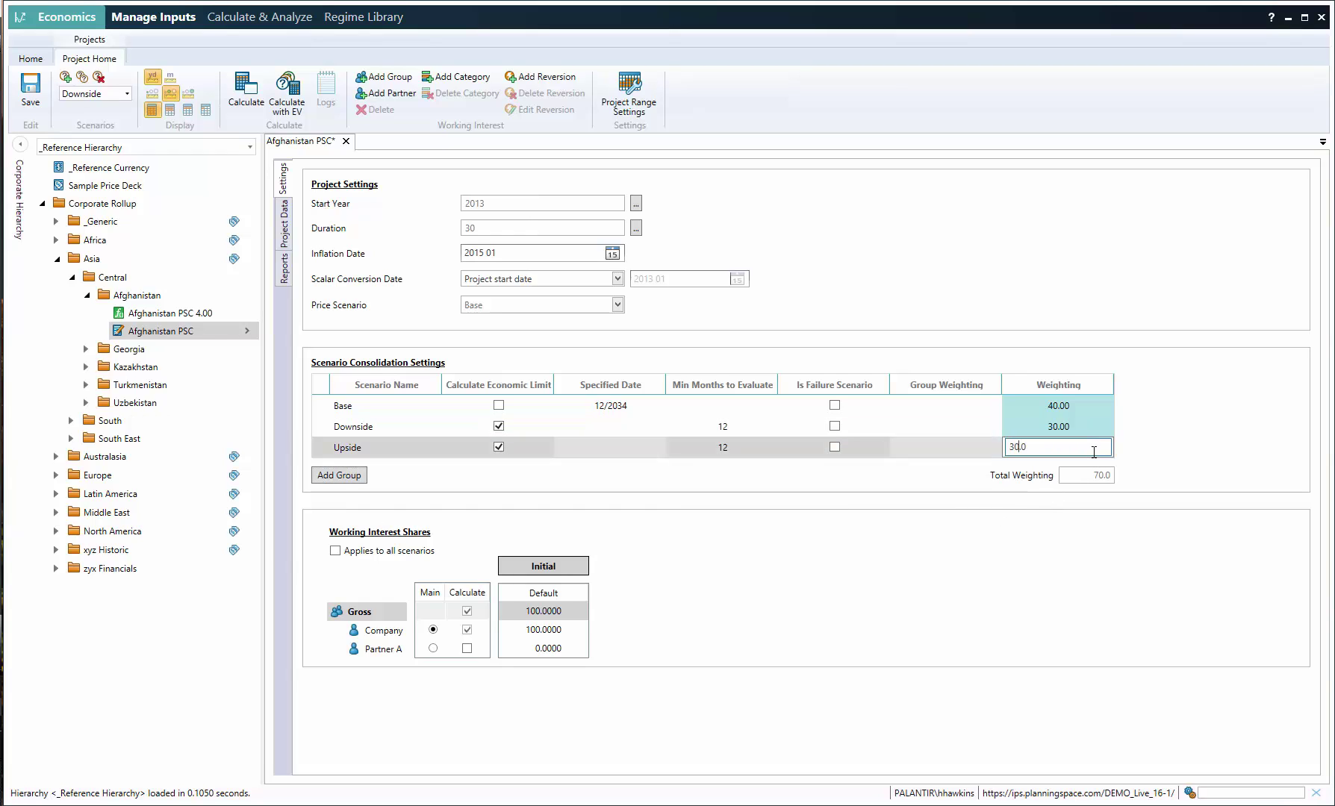
{"action": "key", "text": "Return"}
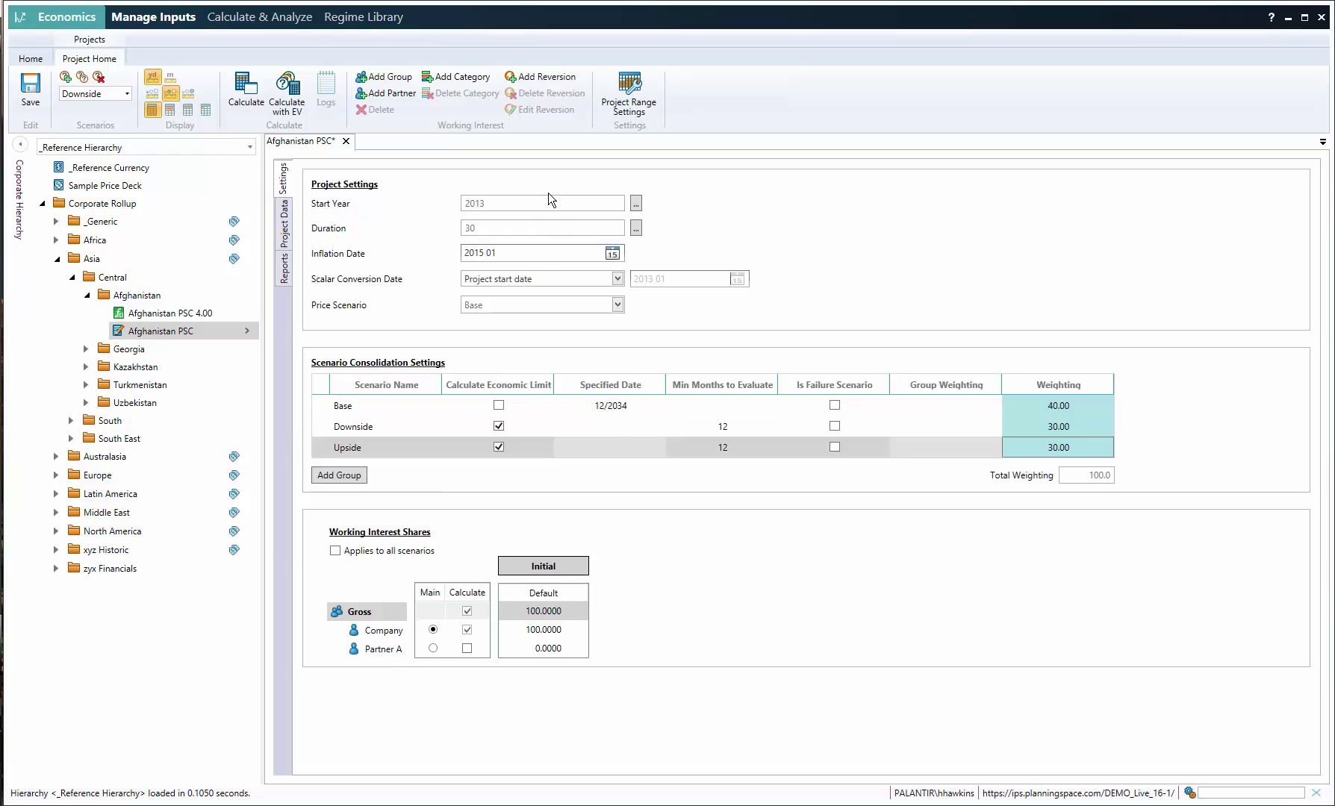
Step: Add the Capital Exploration category to the working interest shares of the Downside scenario
{"action": "left_click", "coordinate": [461, 76]}
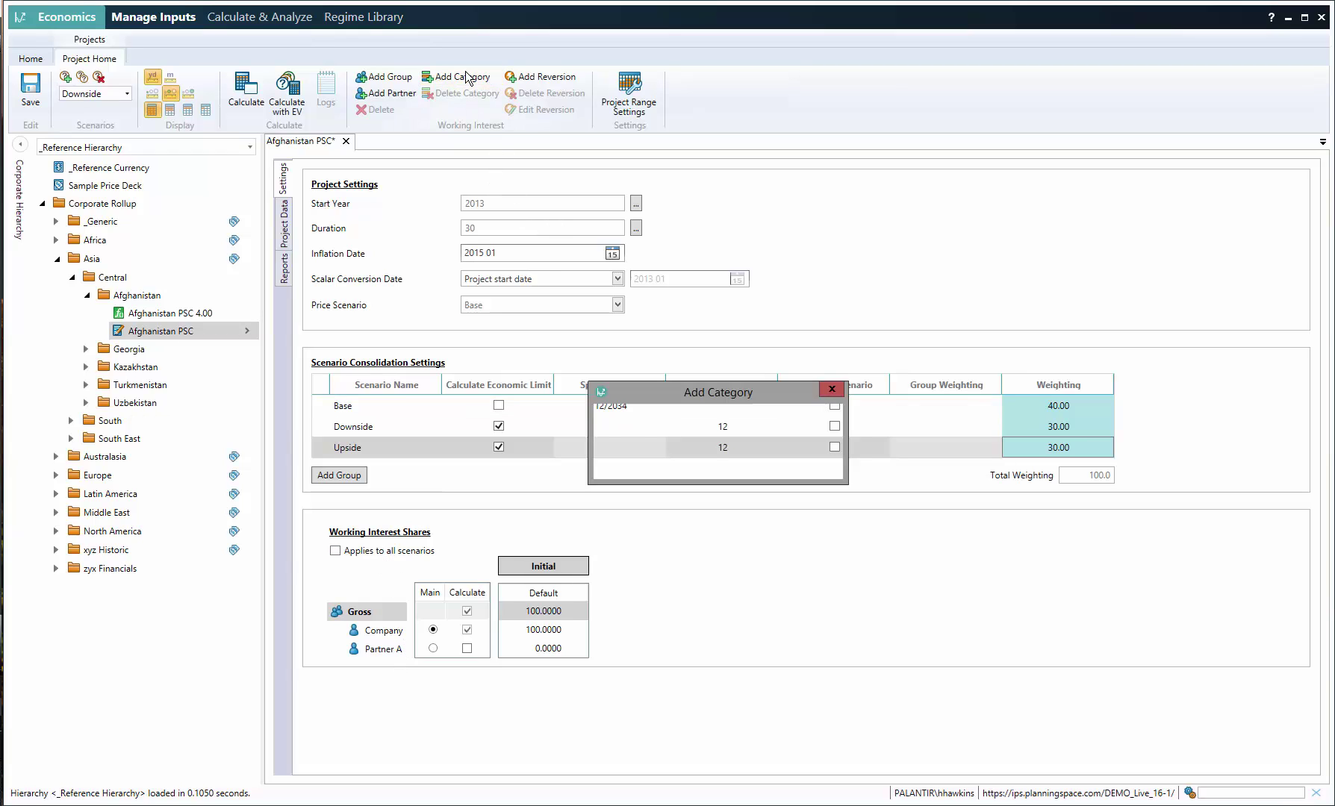
{"action": "left_click", "coordinate": [698, 438]}
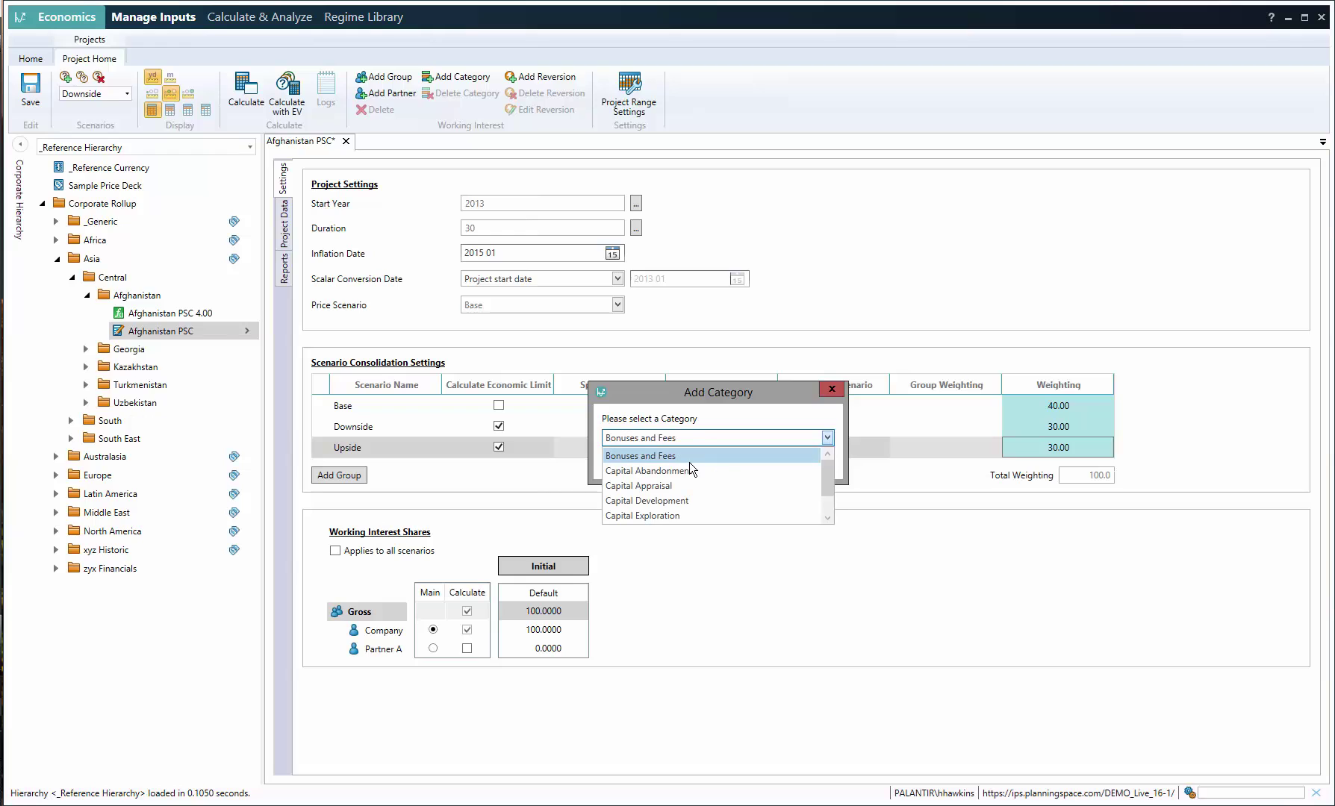
{"action": "left_click", "coordinate": [678, 513]}
{"action": "left_click", "coordinate": [746, 464]}
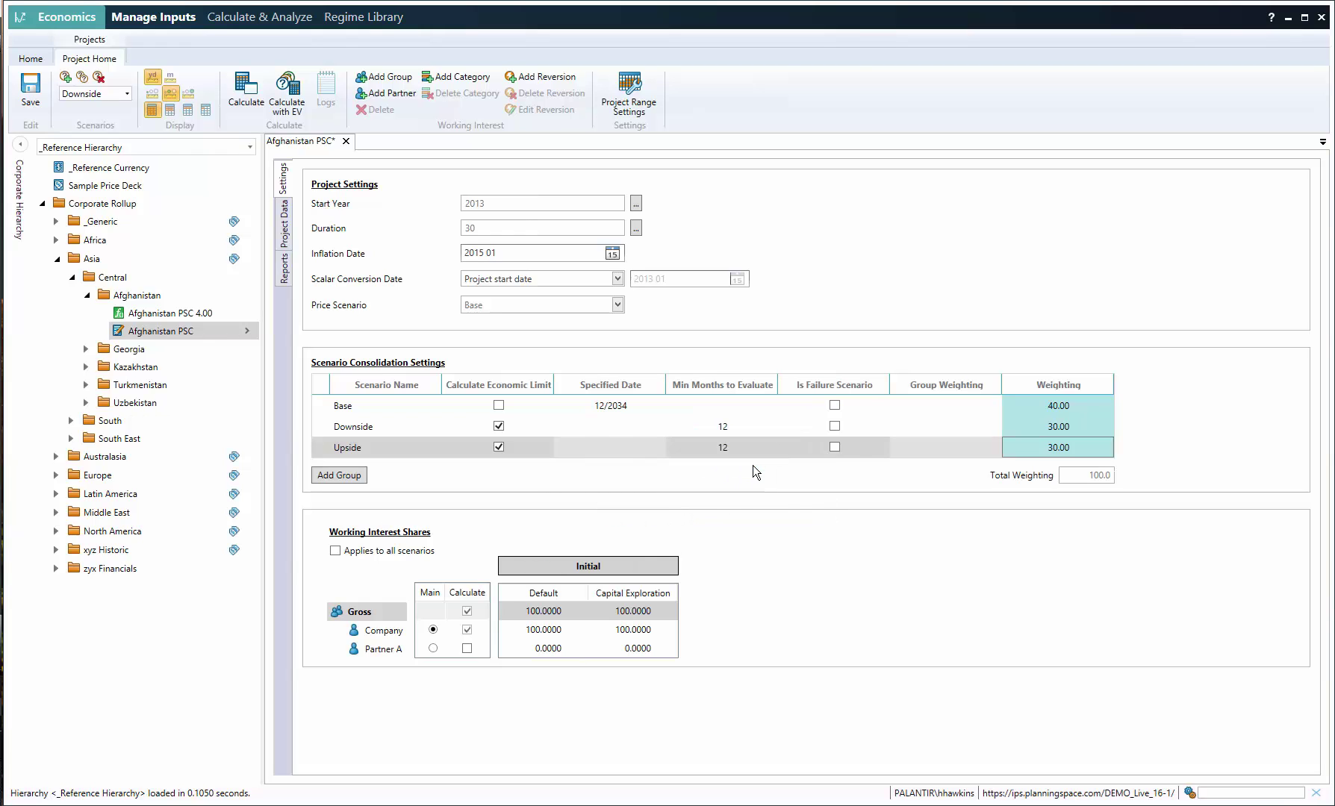
Step: Set the Company's initial Default working interest share to 50
{"action": "left_click", "coordinate": [546, 631]}
{"action": "type", "text": "50."}
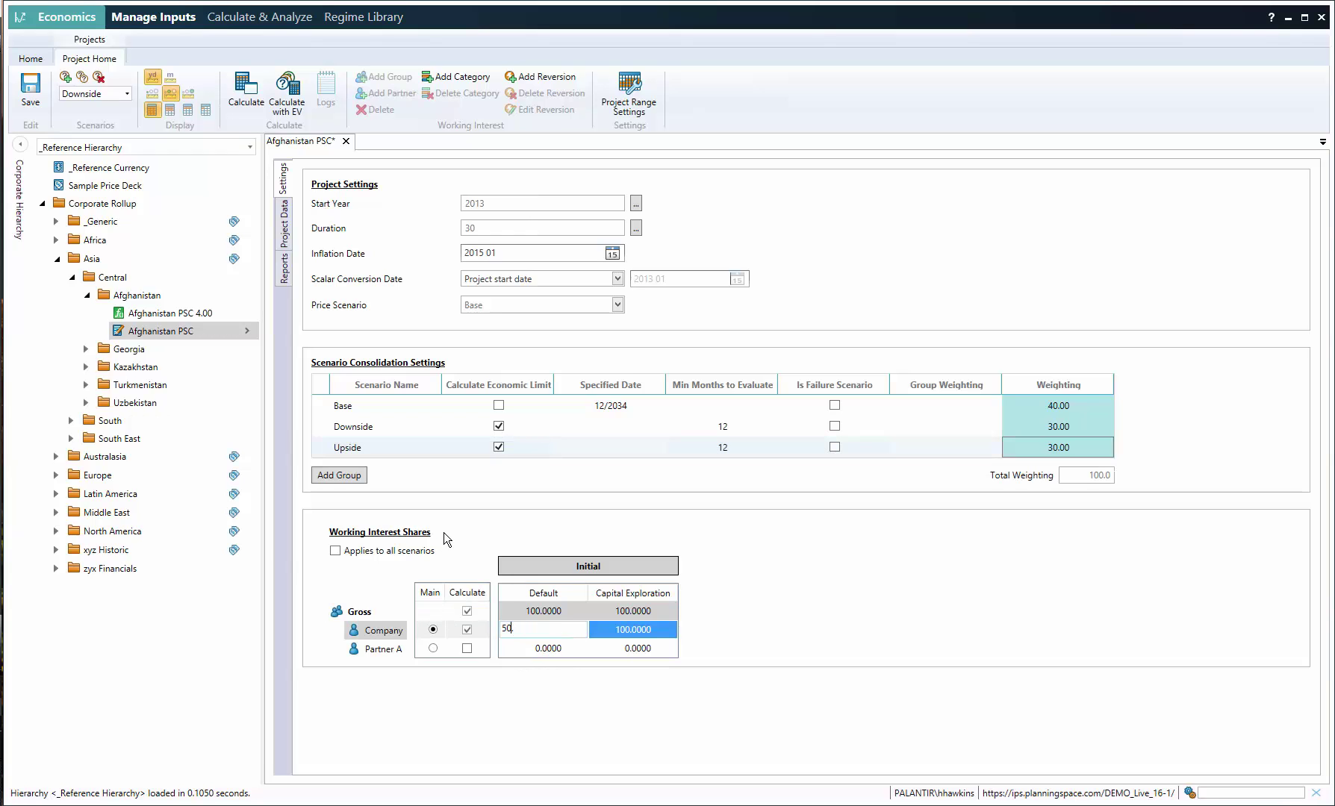
{"action": "key", "text": "Return"}
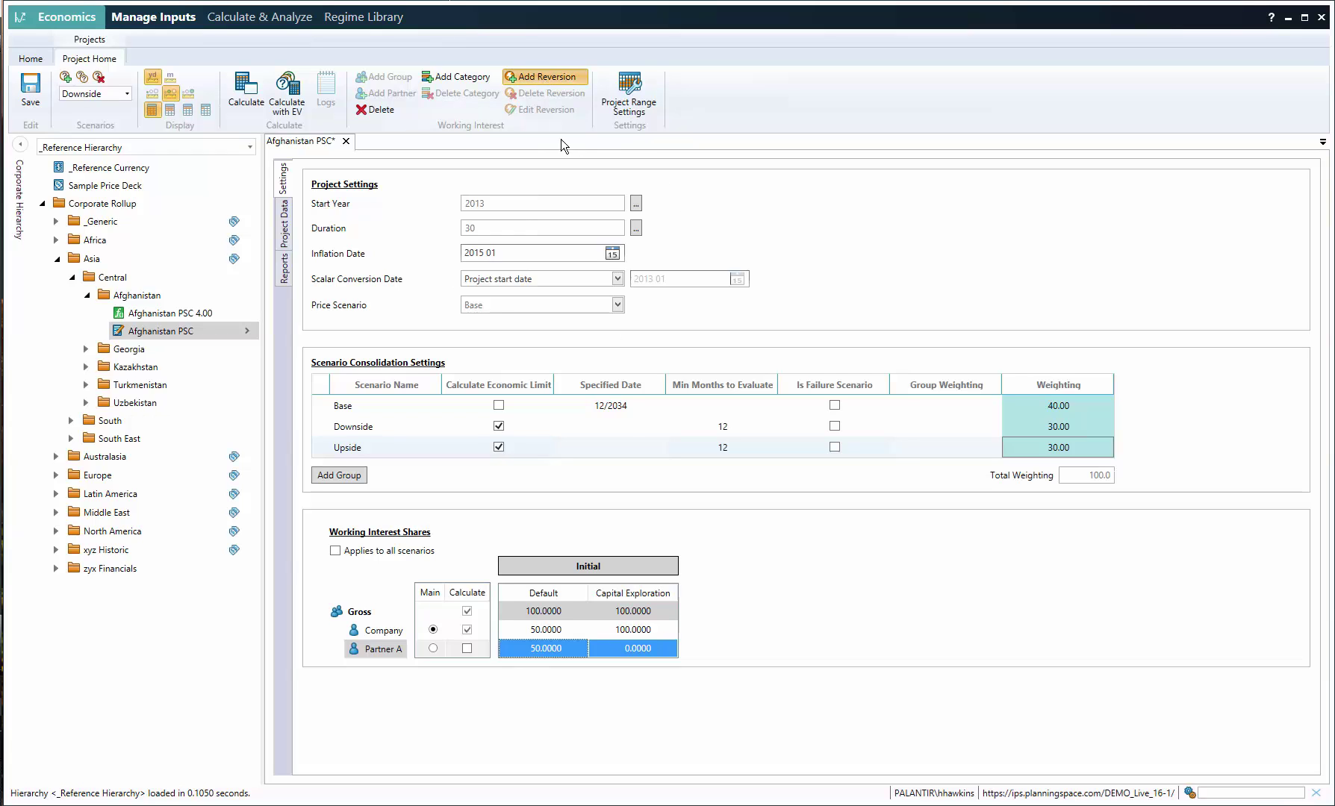
Step: Add a working interest reversion triggered when the Date value is >= January of the year after the proposed one
{"action": "left_click", "coordinate": [548, 77]}
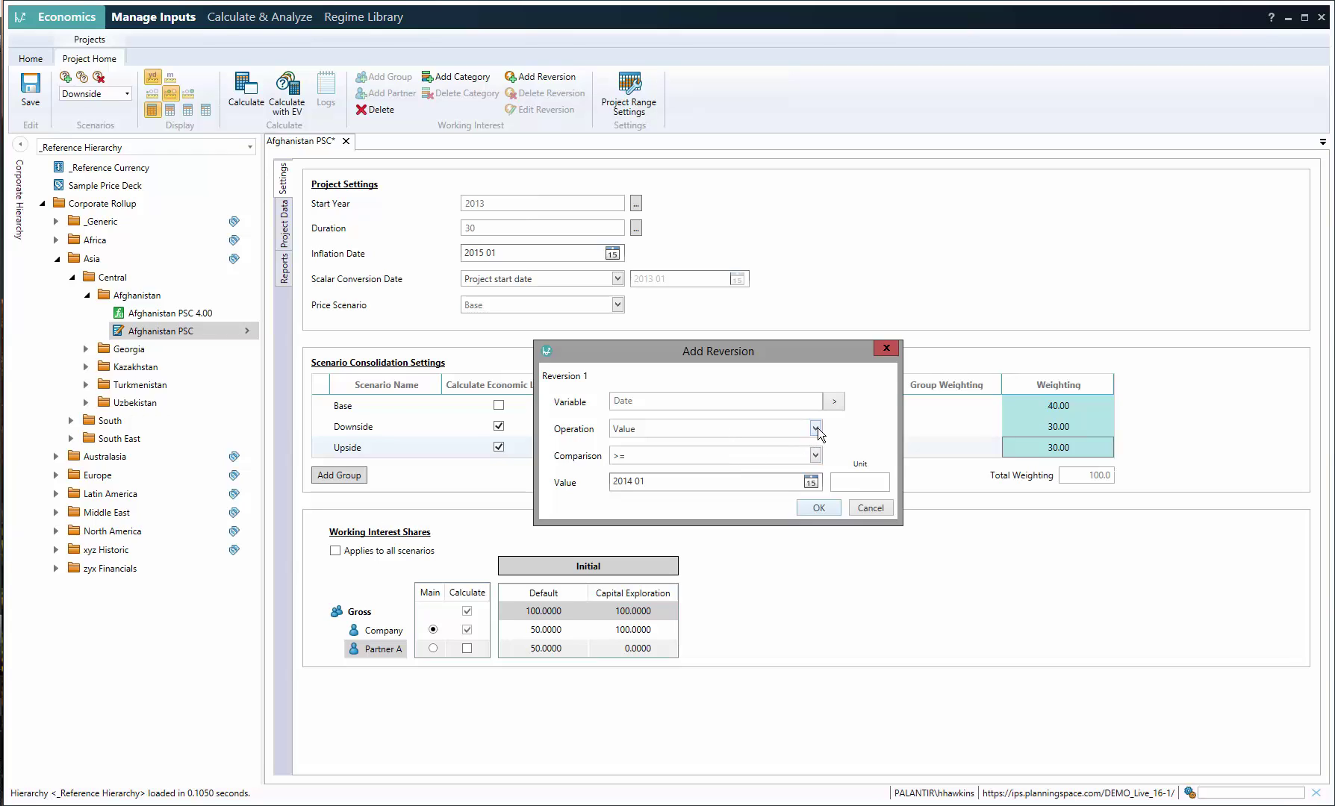
{"action": "left_click", "coordinate": [811, 482]}
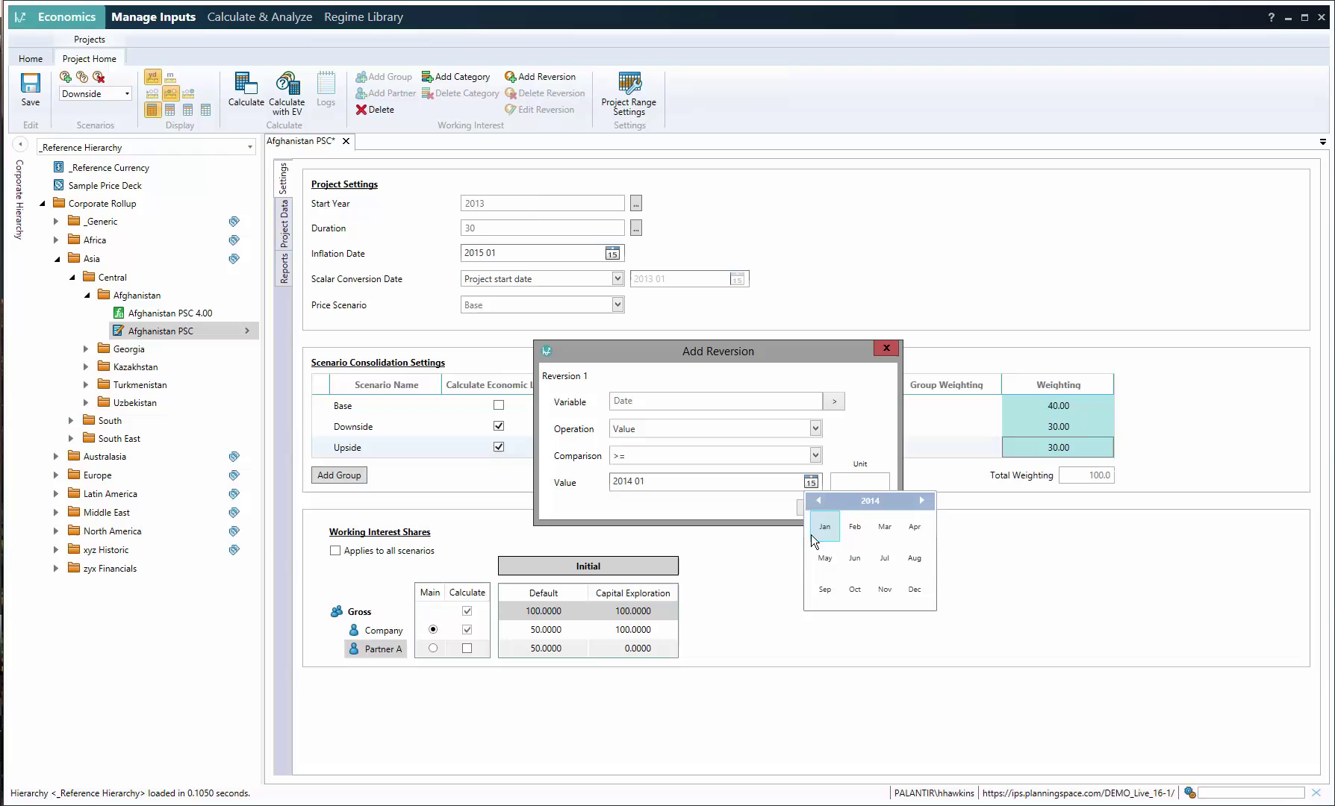
{"action": "left_click", "coordinate": [926, 502]}
{"action": "left_click", "coordinate": [826, 529]}
{"action": "left_click", "coordinate": [818, 507]}
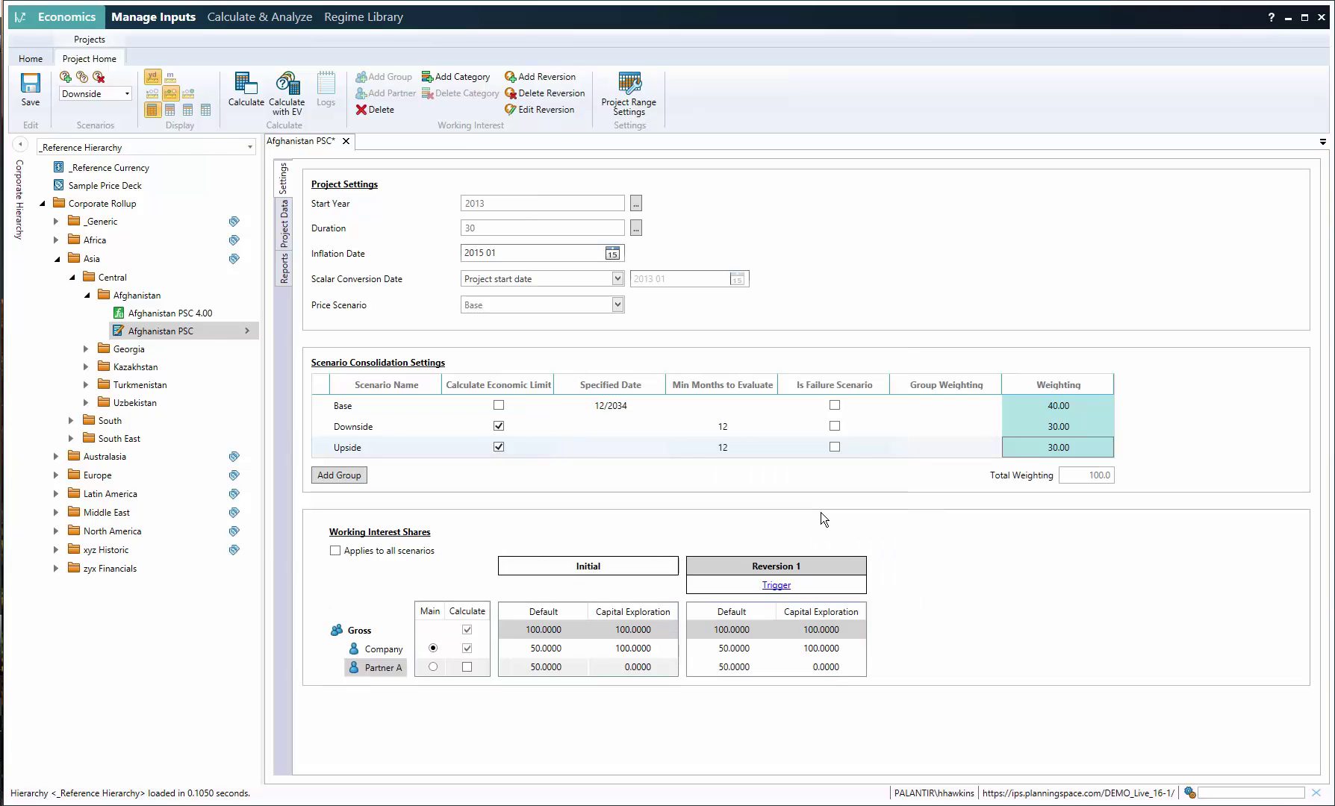
Step: Set the Company's Capital Exploration share in Reversion 1 to 50
{"action": "left_click", "coordinate": [822, 648]}
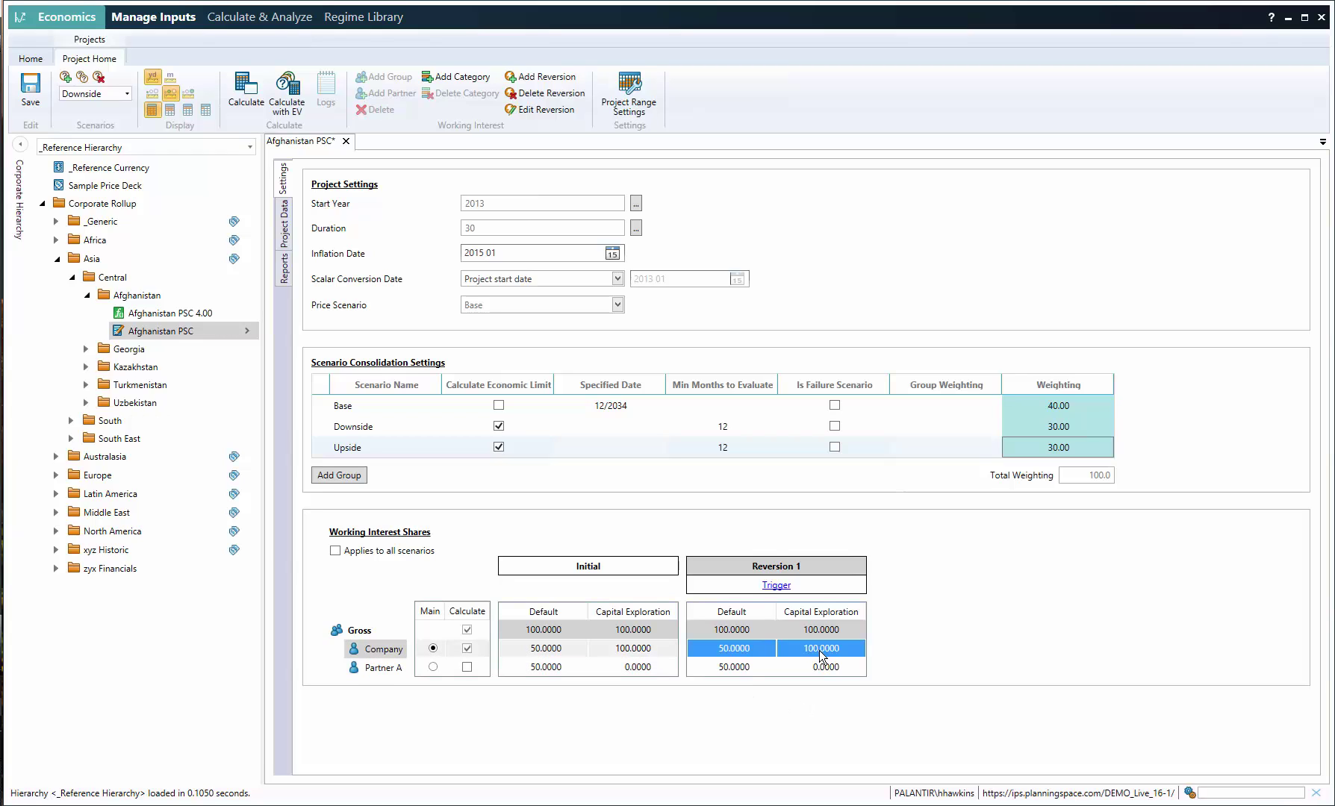
{"action": "left_click", "coordinate": [821, 648]}
{"action": "type", "text": "50"}
{"action": "key", "text": "Return"}
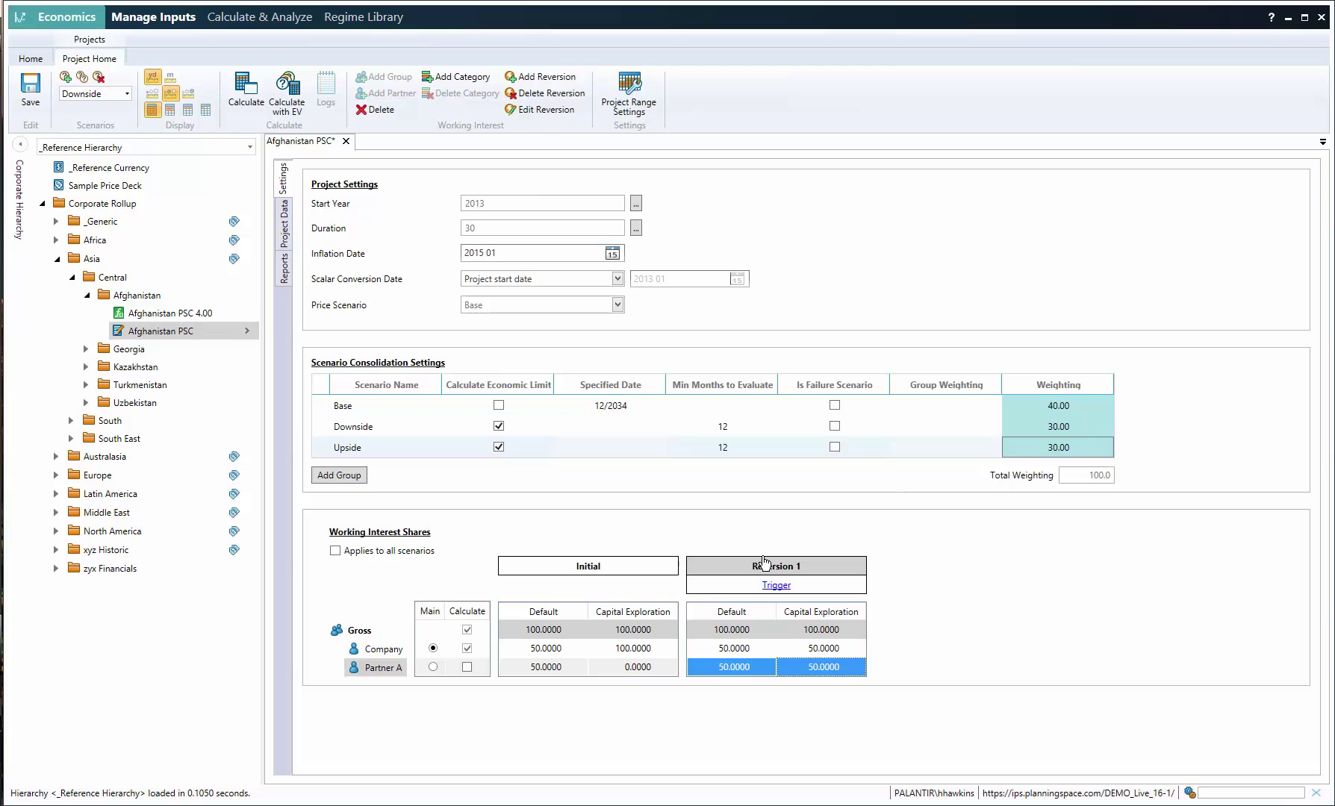
Step: Look through the project data's Main, Production, Price, Capital, Opcosts and Other sheets for the Downside scenario
{"action": "left_click", "coordinate": [284, 224]}
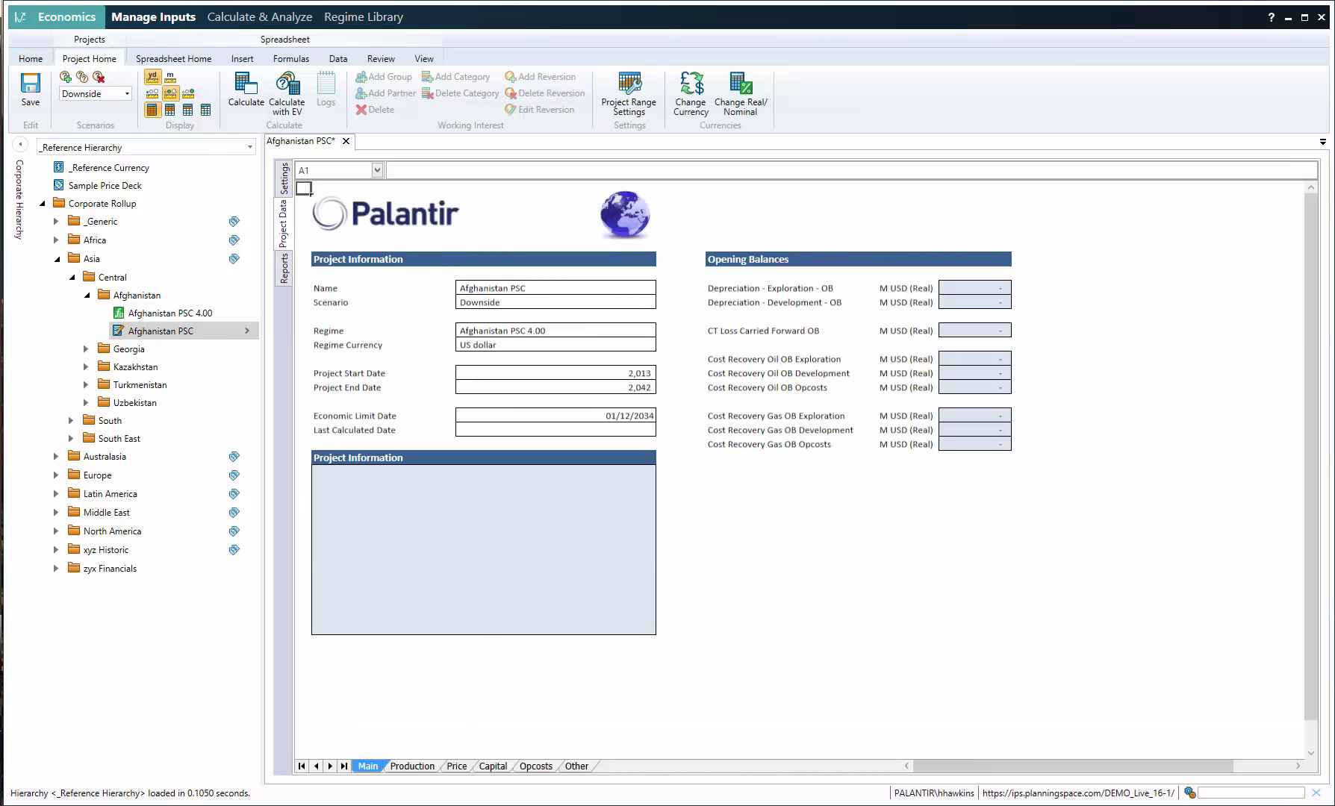
{"action": "left_click", "coordinate": [413, 767]}
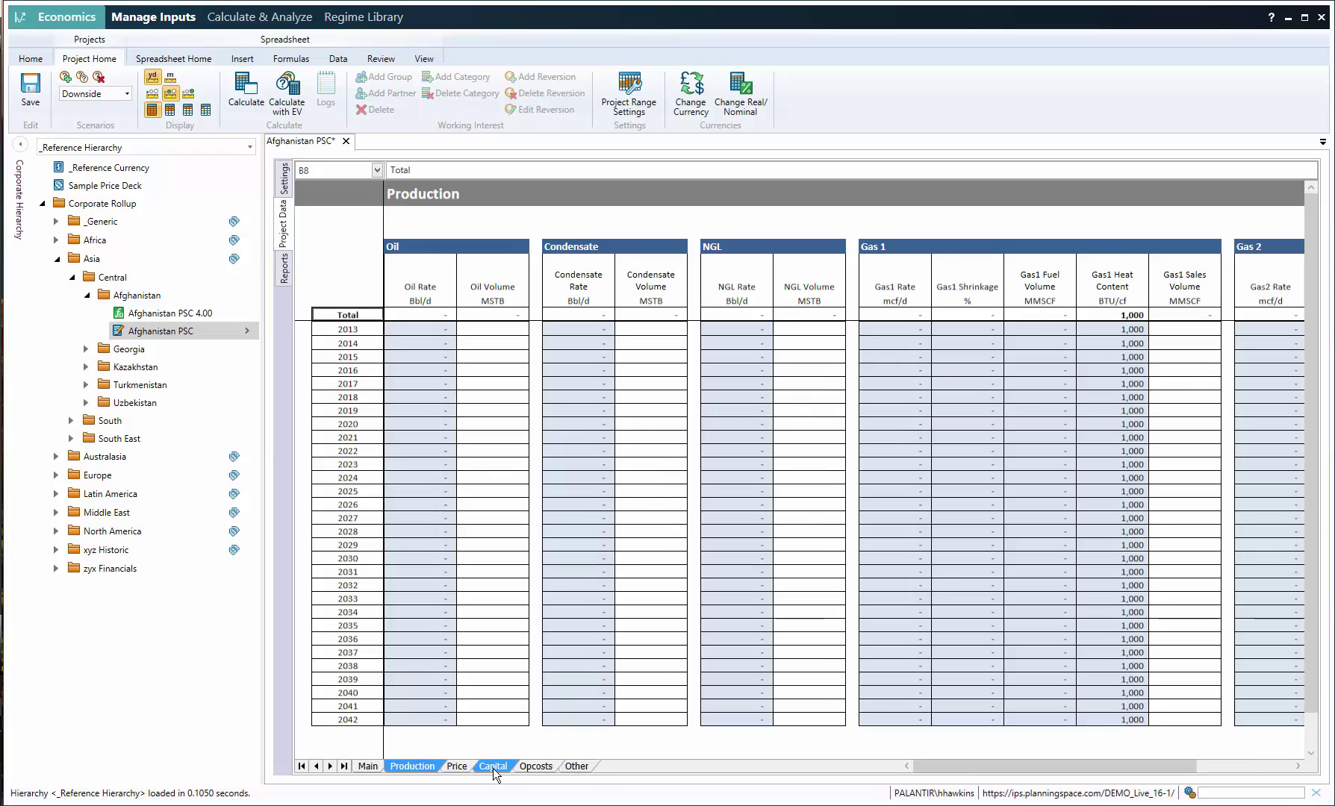
{"action": "left_click", "coordinate": [455, 766]}
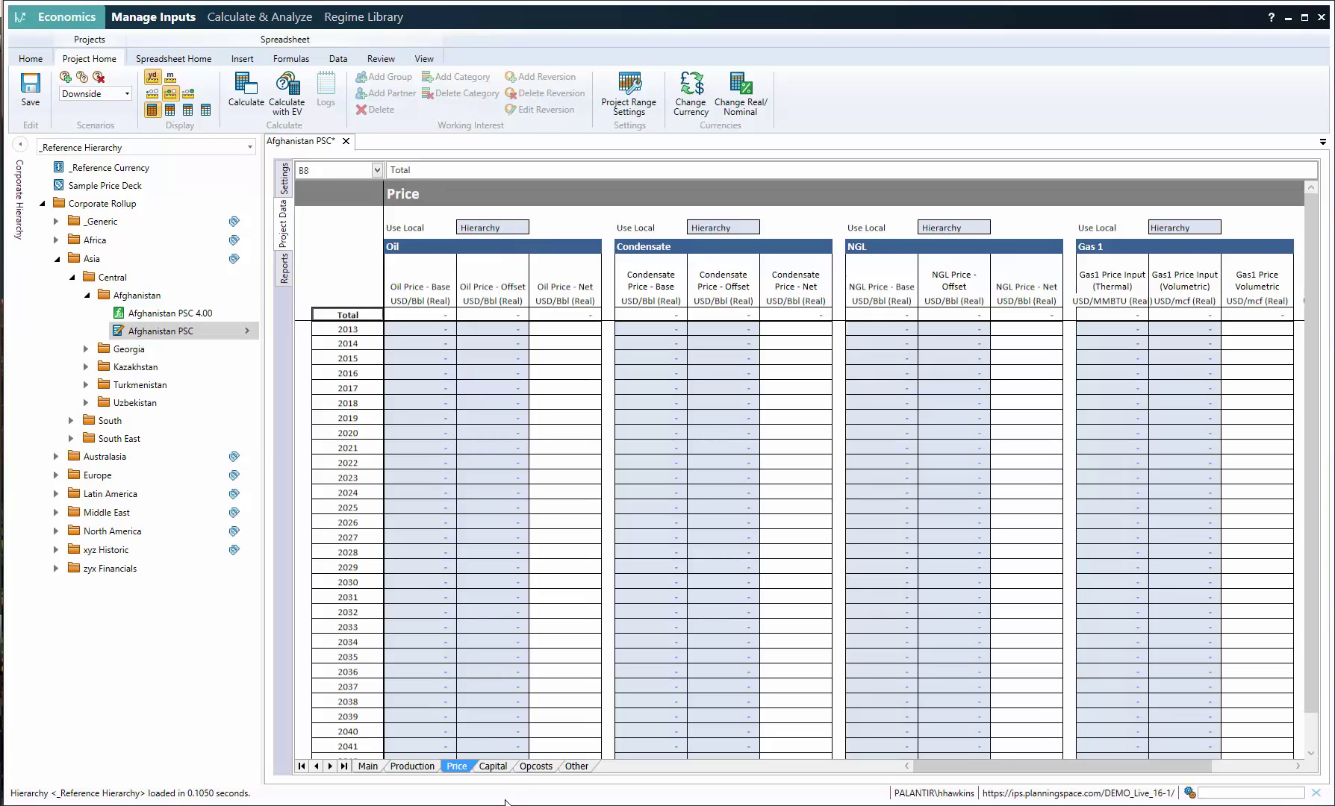
{"action": "left_click", "coordinate": [493, 767]}
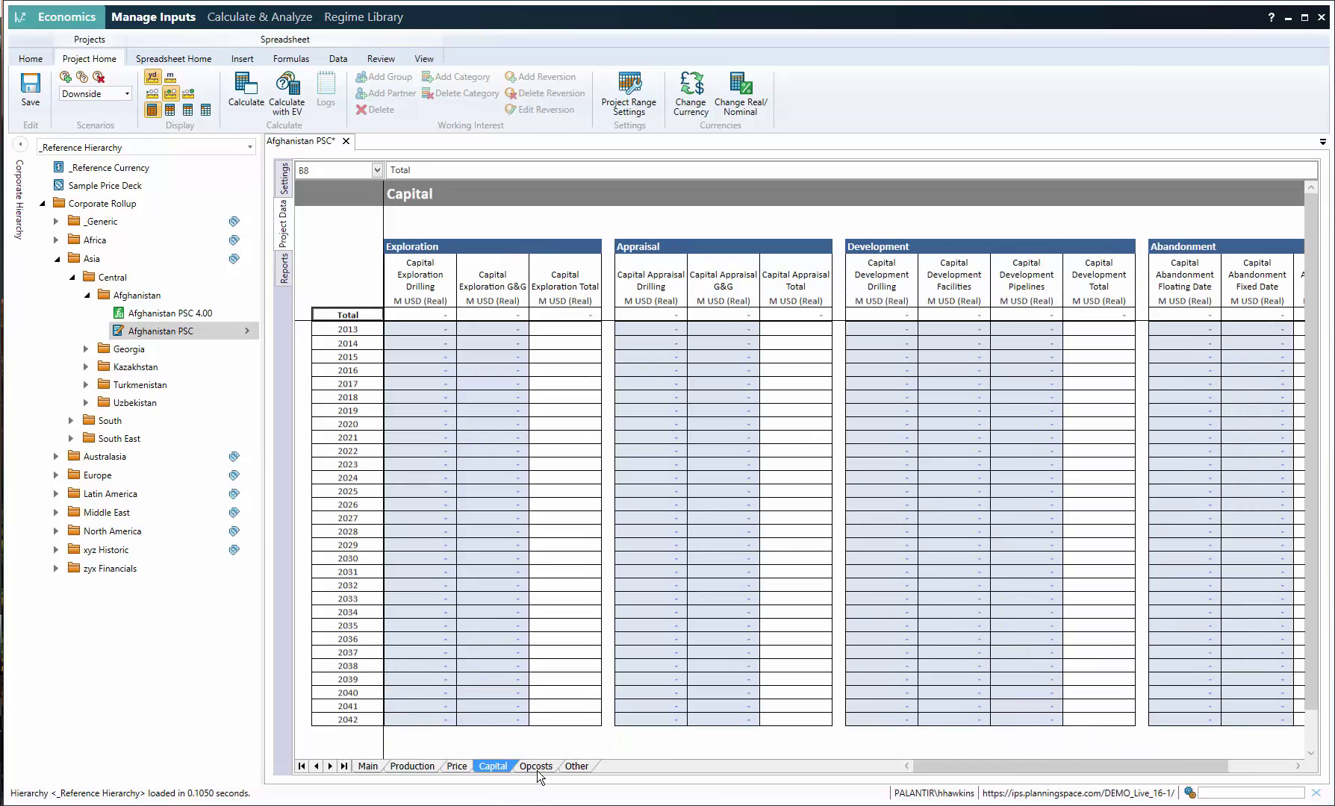
{"action": "left_click", "coordinate": [537, 769]}
{"action": "left_click", "coordinate": [575, 769]}
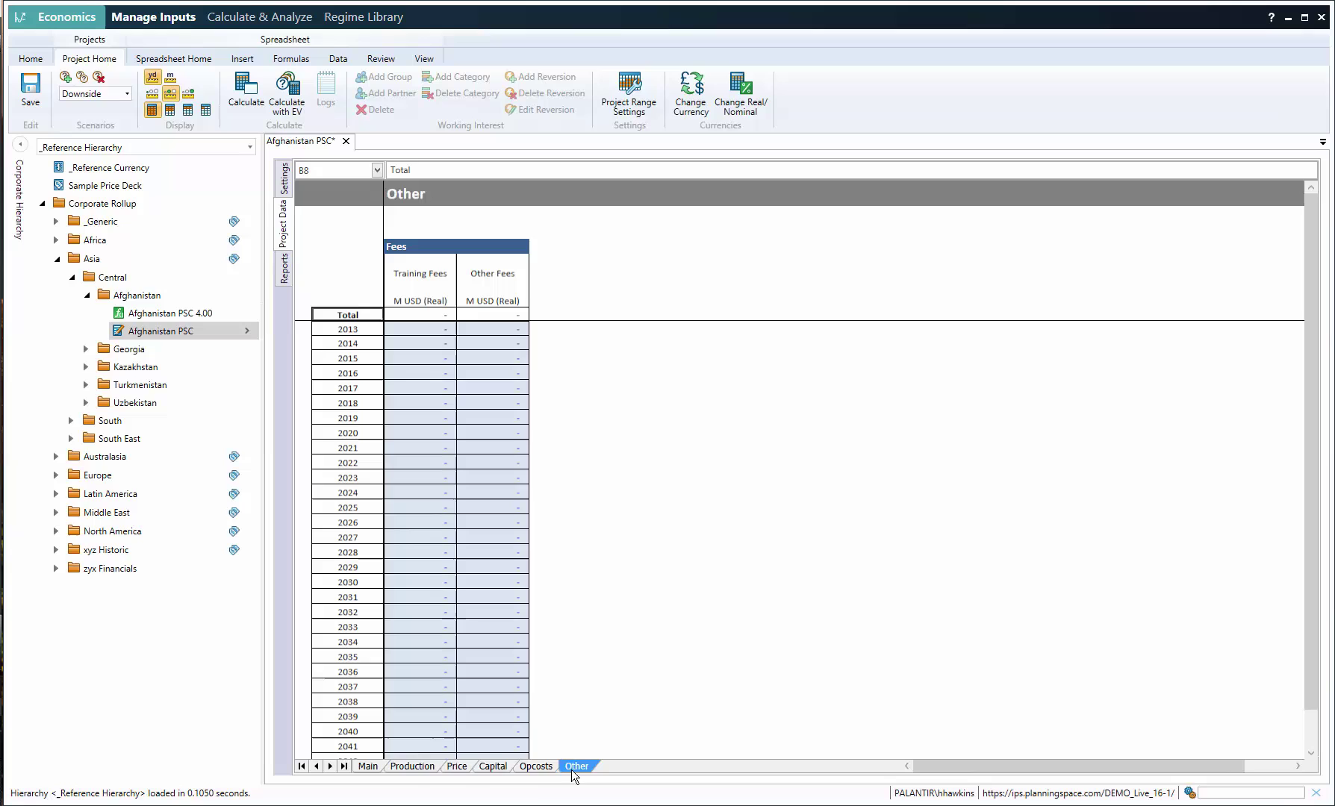
Step: Enter a 2015 oil rate of 10000 Bbl/d in the Production data
{"action": "left_click", "coordinate": [414, 768]}
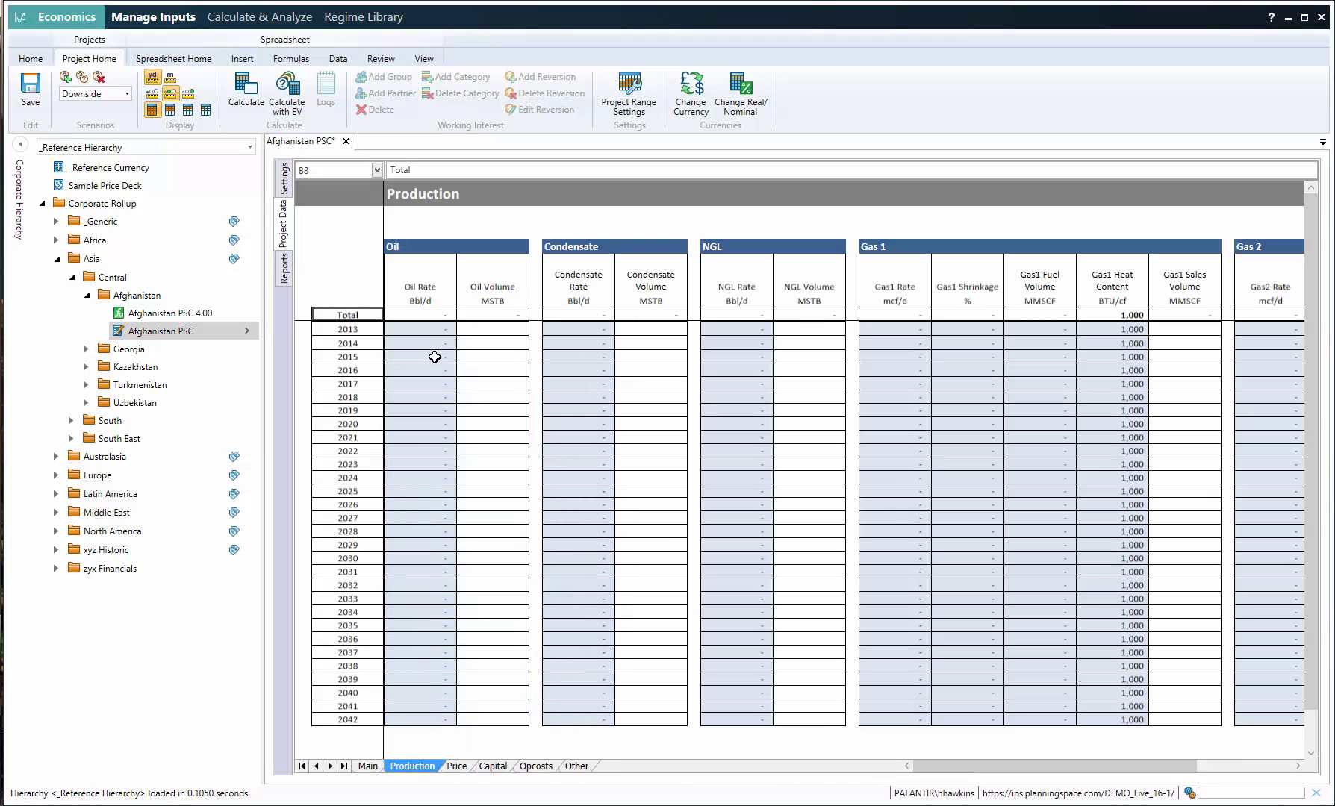
{"action": "left_click", "coordinate": [433, 357]}
{"action": "type", "text": "10000"}
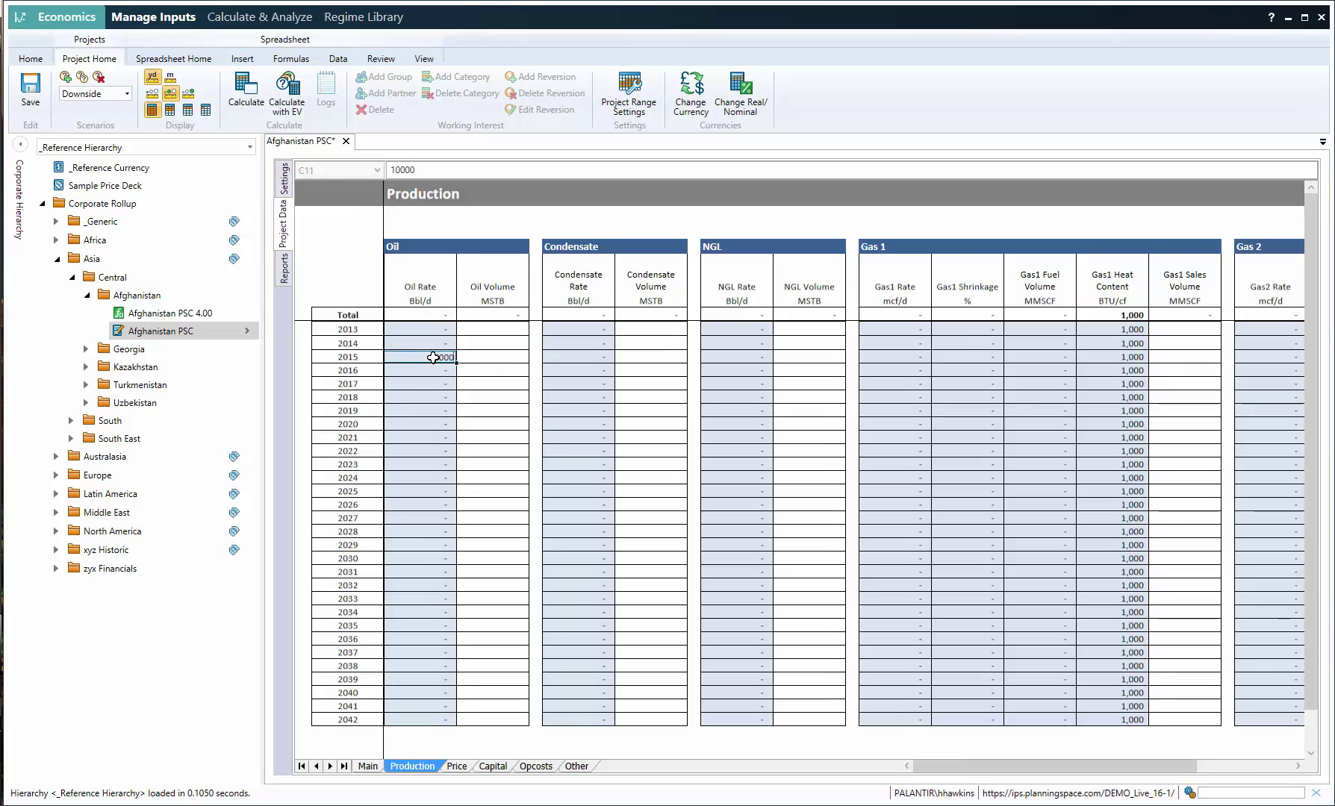
{"action": "key", "text": "Return"}
Step: Set the 2016 oil rate to the 2015 rate multiplied by 0.85 and fill that formula down to 2029
{"action": "type", "text": "="}
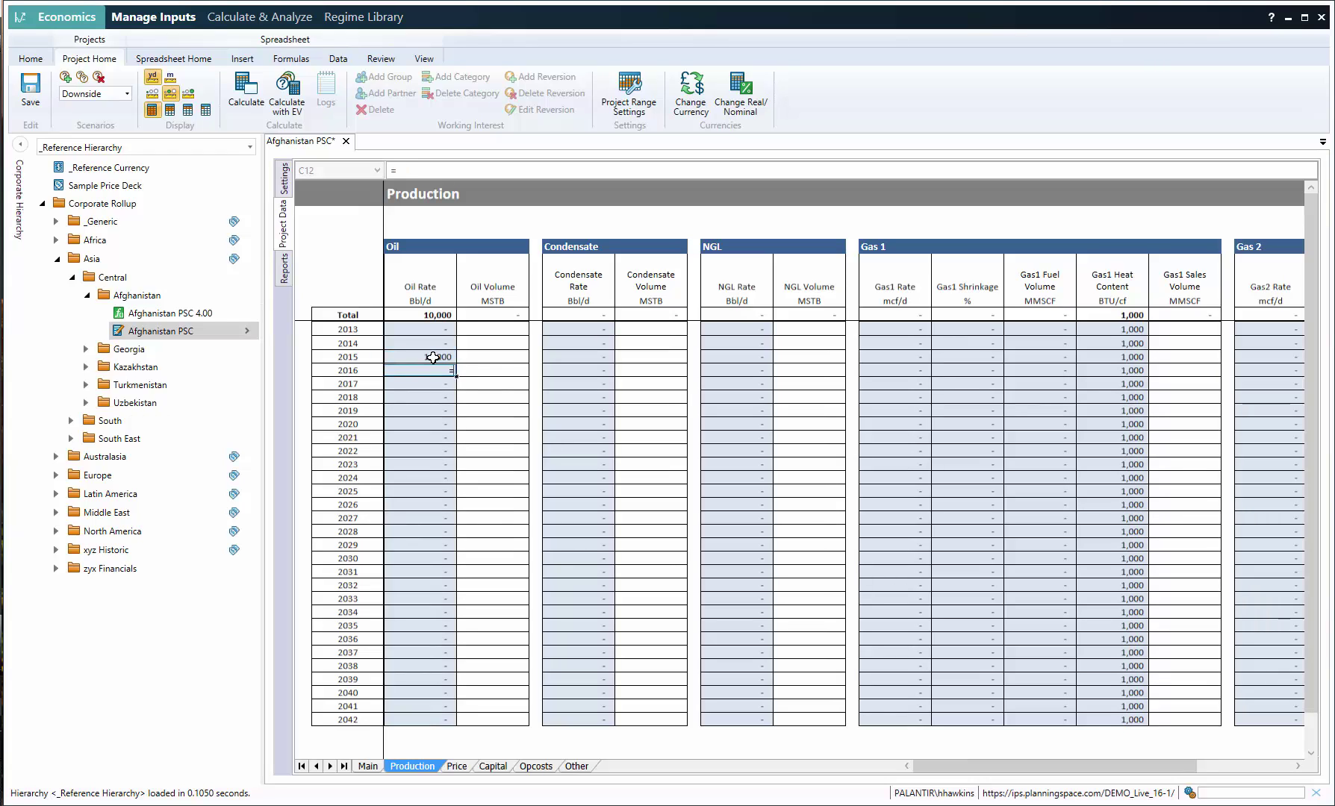
{"action": "left_click", "coordinate": [433, 358]}
{"action": "type", "text": "*"}
{"action": "type", "text": "0.85"}
{"action": "key", "text": "Return"}
{"action": "left_click", "coordinate": [438, 377]}
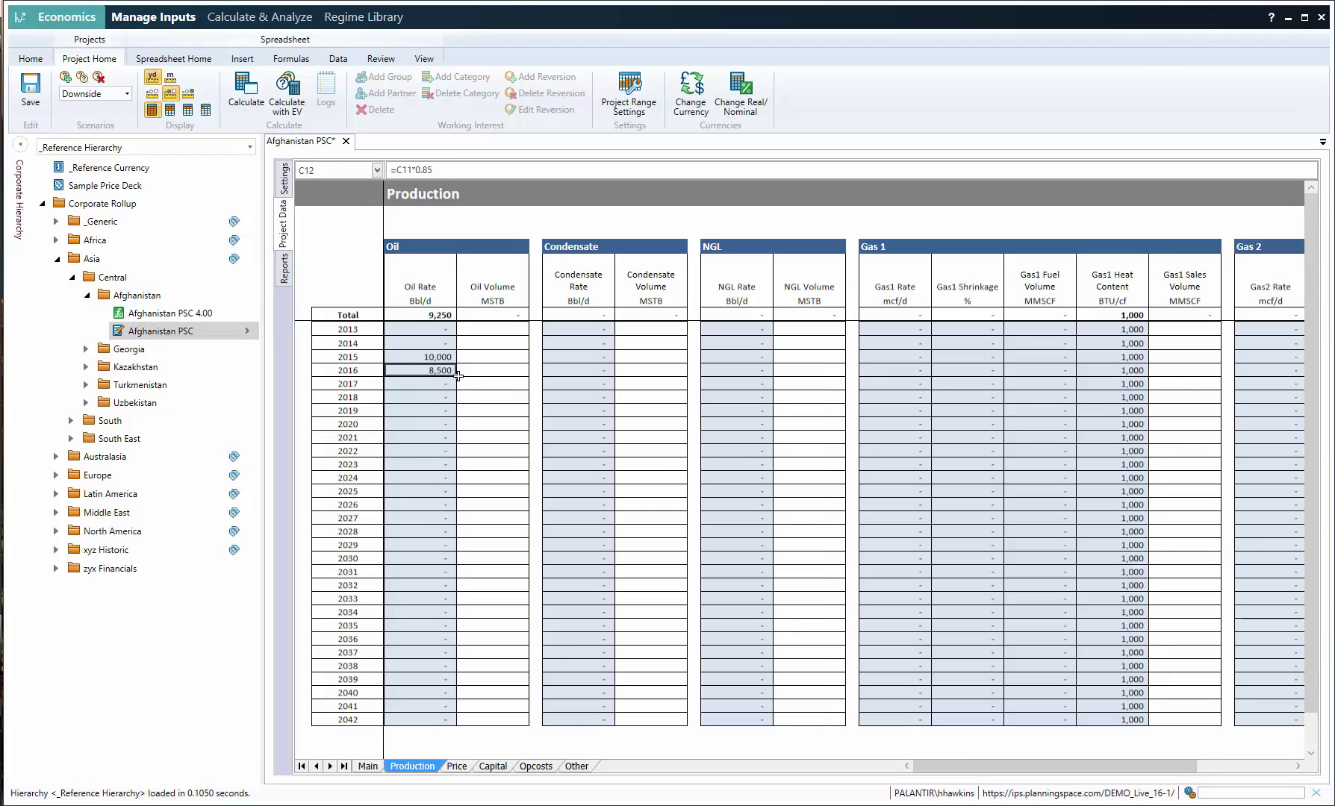
{"action": "left_click_drag", "start_coordinate": [455, 377], "coordinate": [455, 549]}
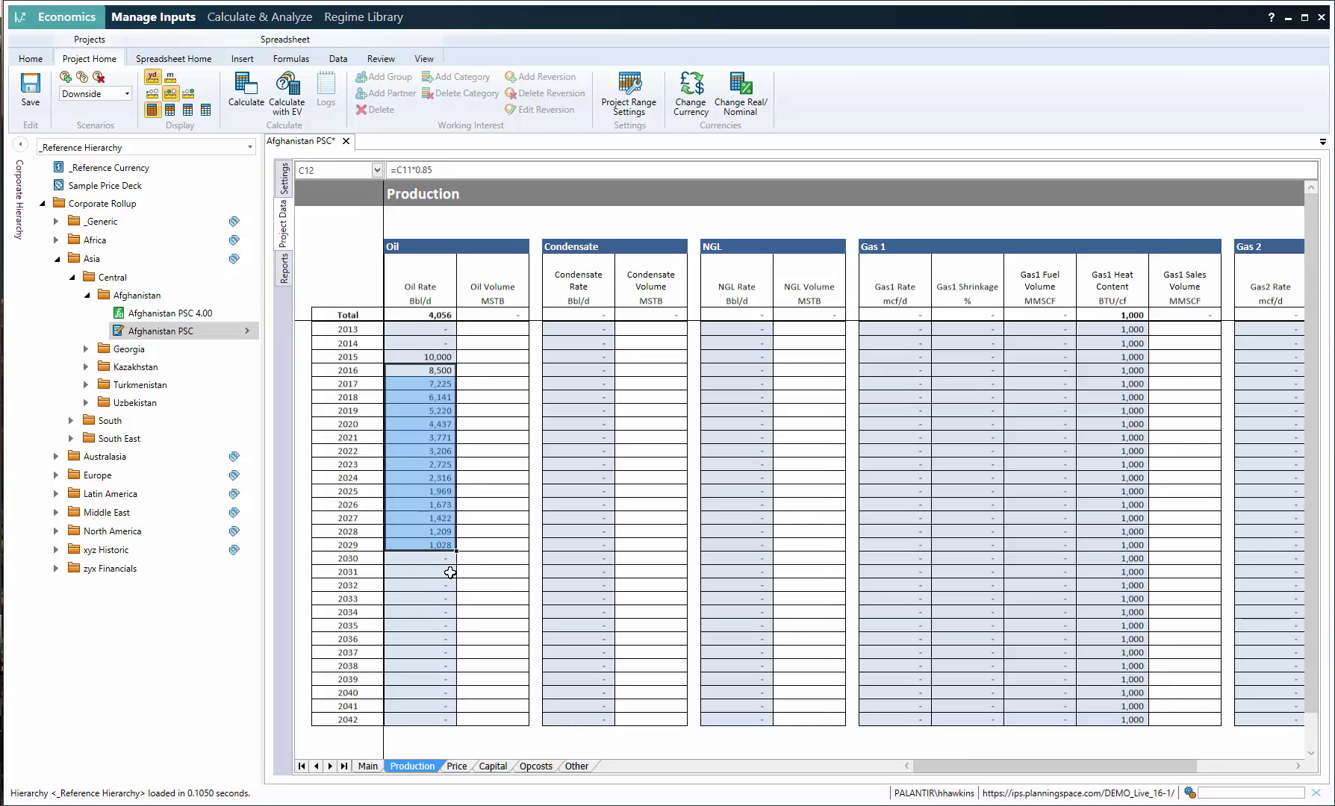
Step: Calculate the project and review its Summary, Summary Charts, Cash Flow PSC, Cost Recovery and Afghanistan Profit Oil - Gas reports
{"action": "left_click", "coordinate": [457, 766]}
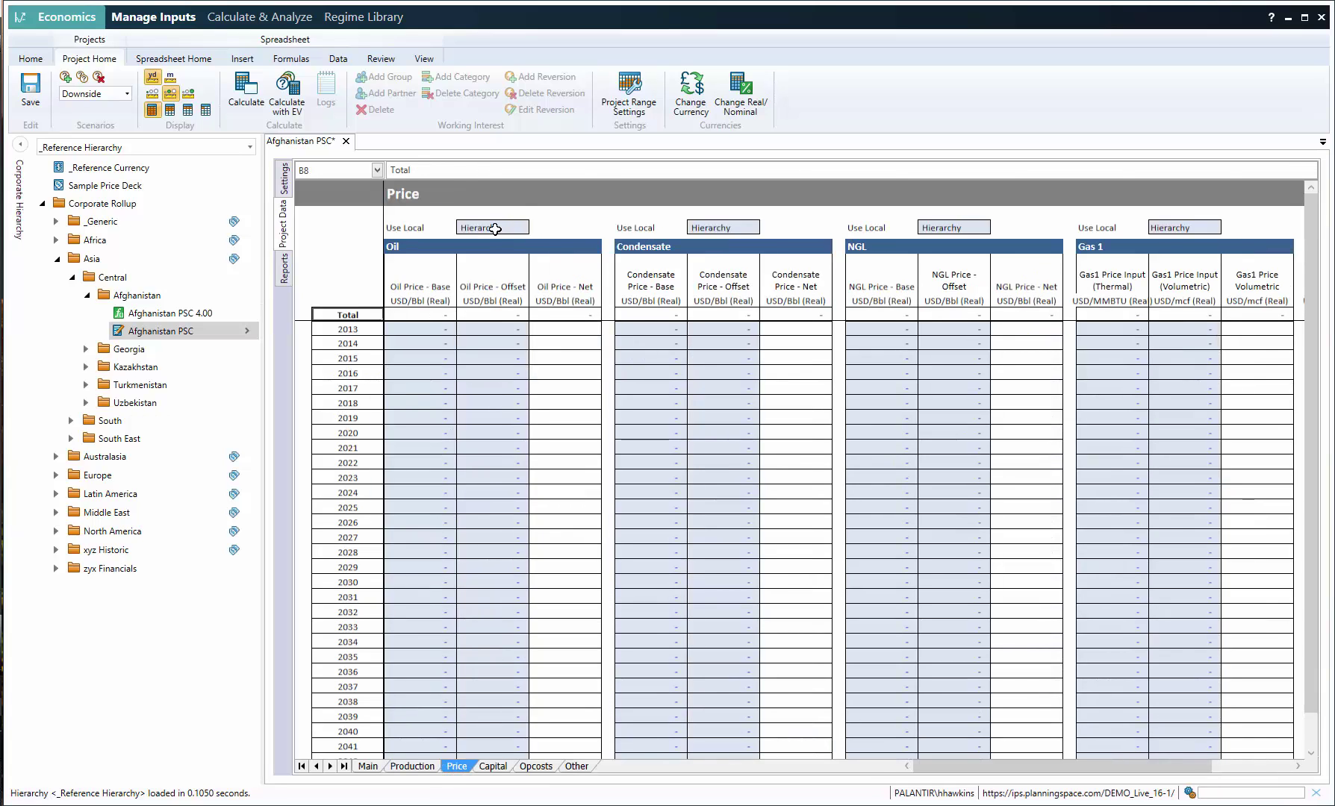
{"action": "left_click", "coordinate": [249, 93]}
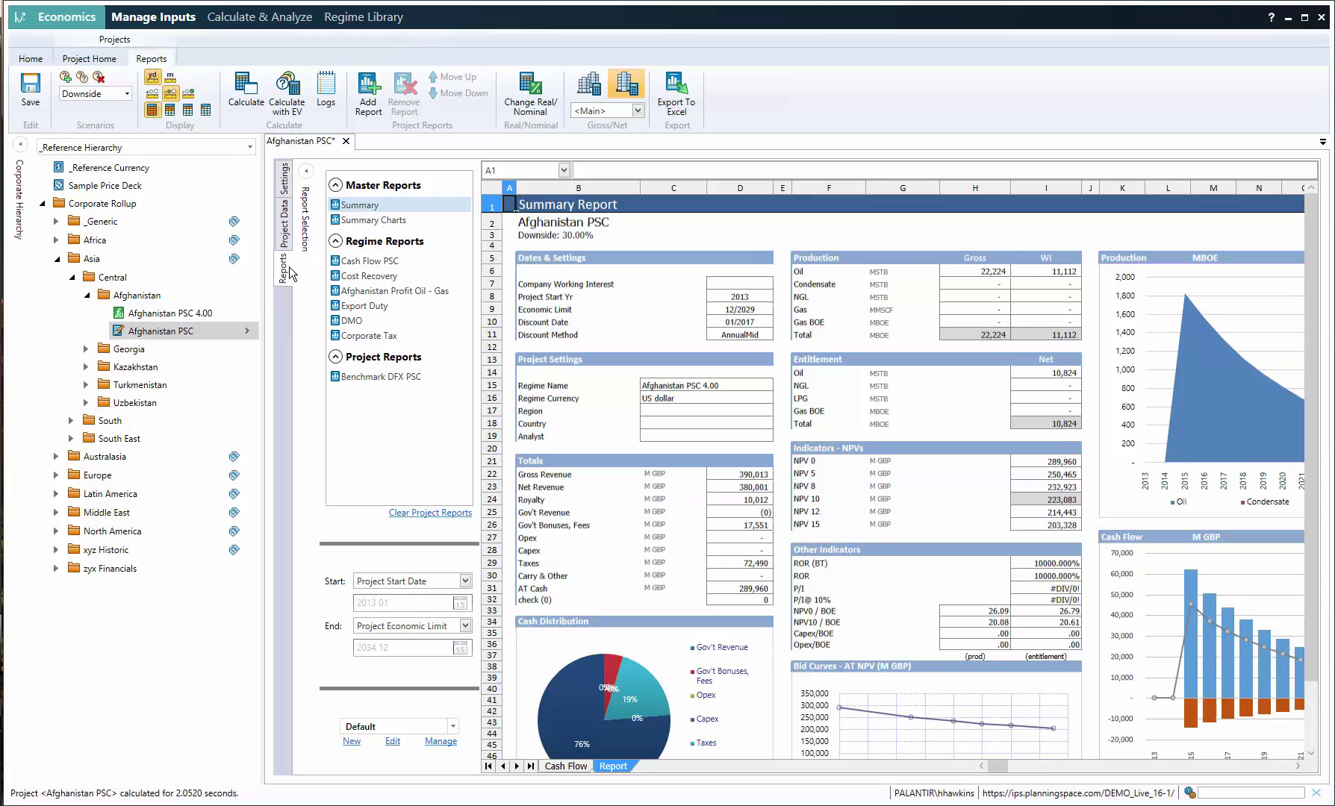
{"action": "left_click", "coordinate": [378, 219]}
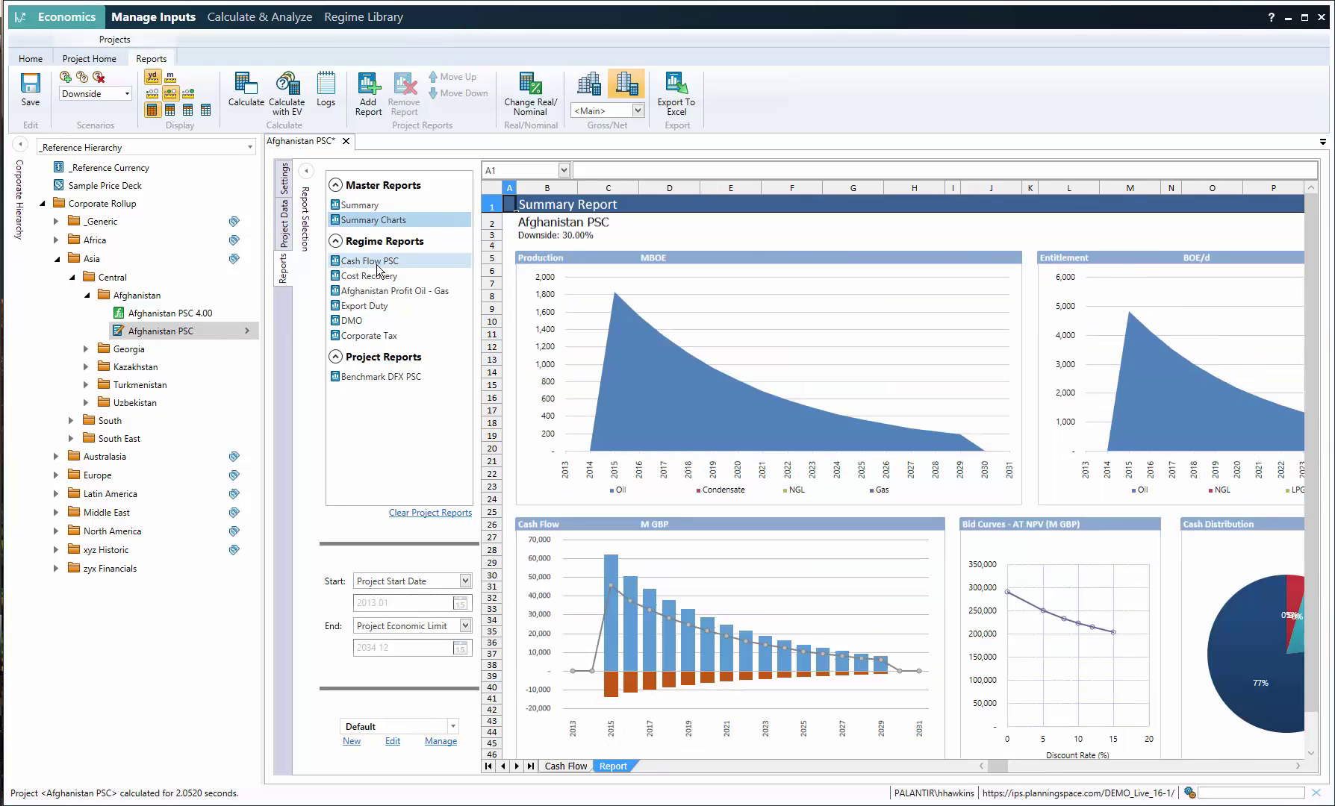
{"action": "left_click", "coordinate": [378, 267]}
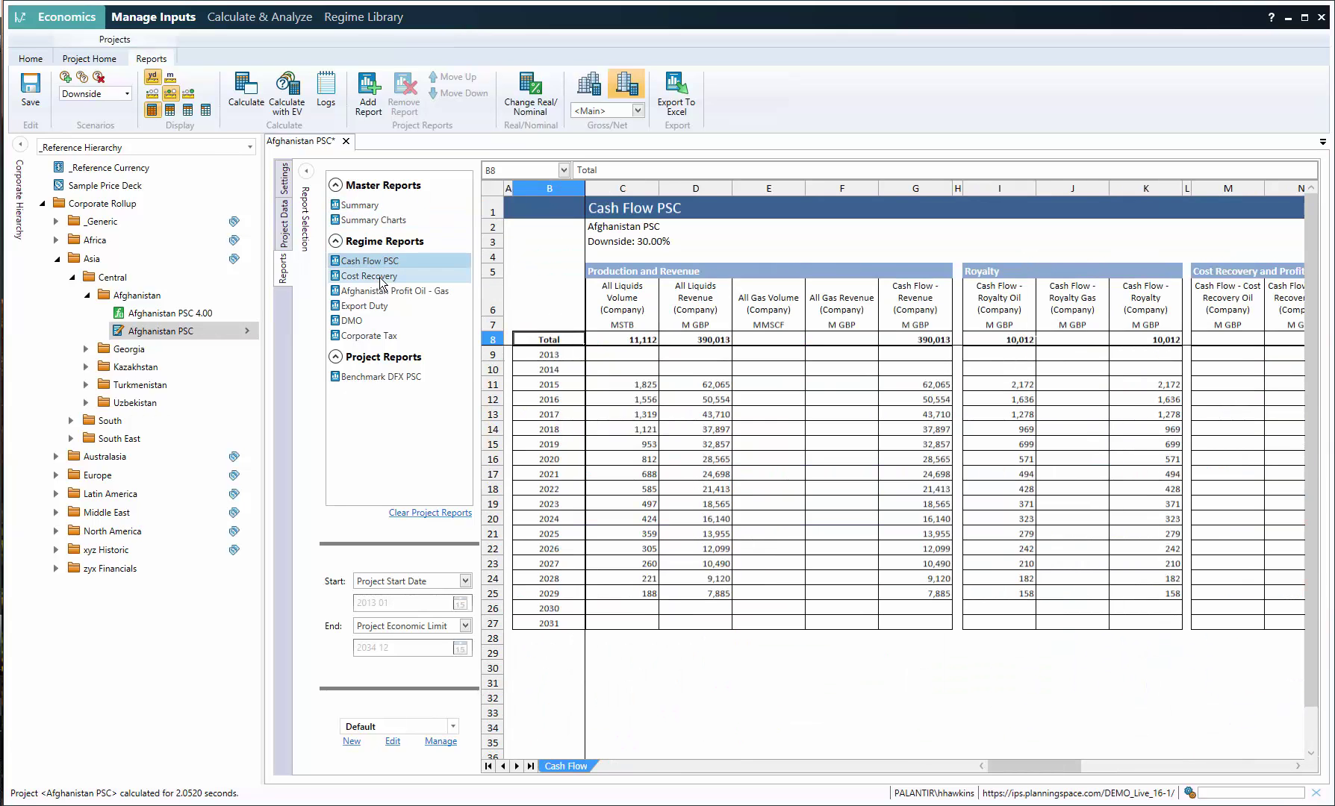
{"action": "left_click", "coordinate": [380, 277]}
{"action": "left_click", "coordinate": [376, 292]}
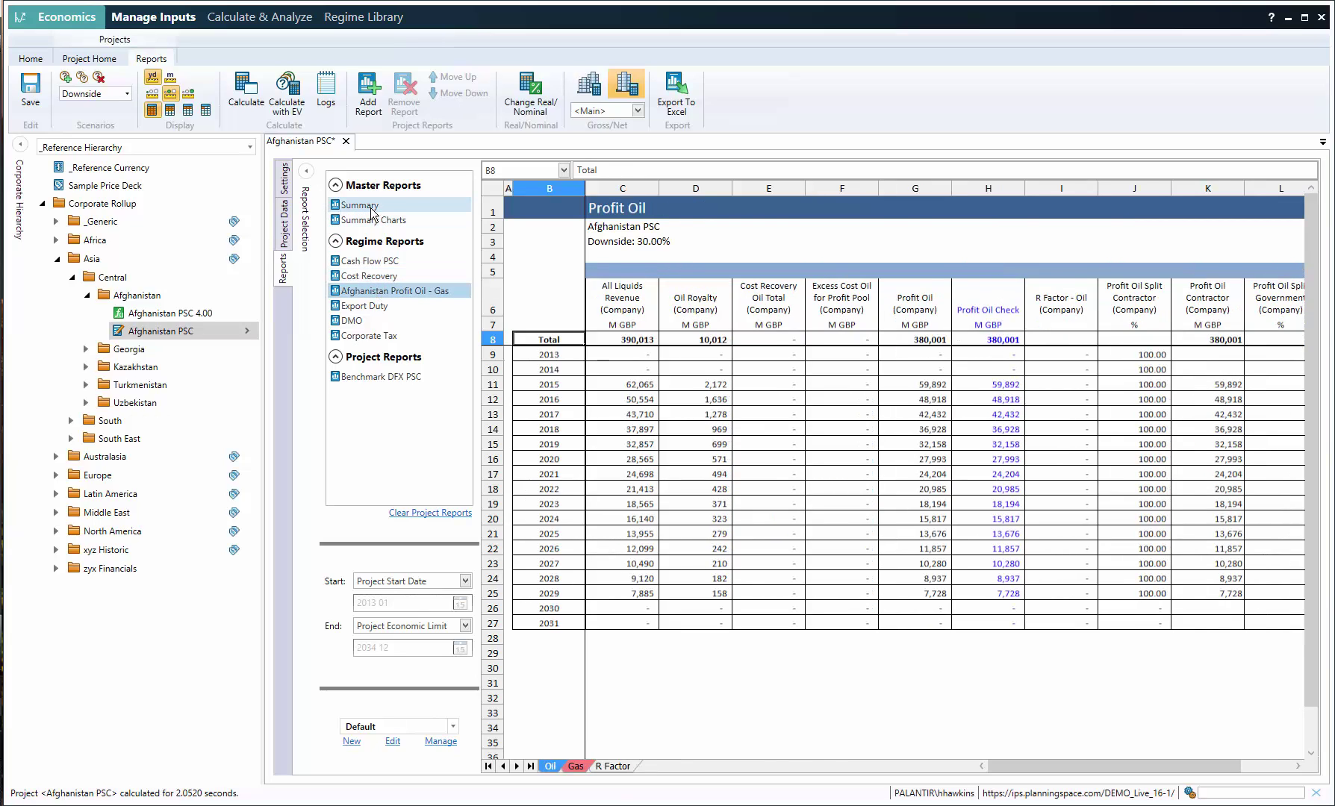
{"action": "left_click", "coordinate": [373, 206]}
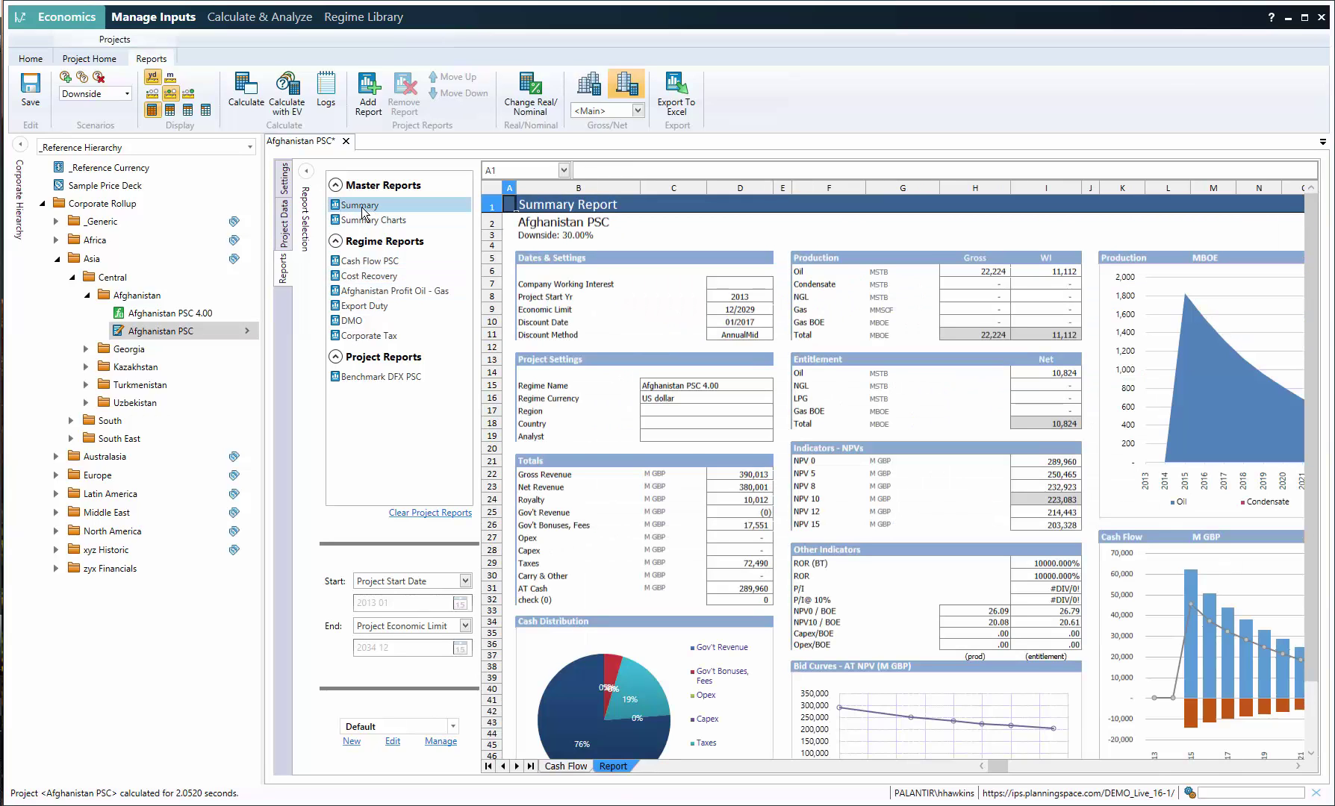
Step: Collapse the corporate hierarchy to widen the Summary report, and hide and restore the report selection
{"action": "left_click", "coordinate": [20, 145]}
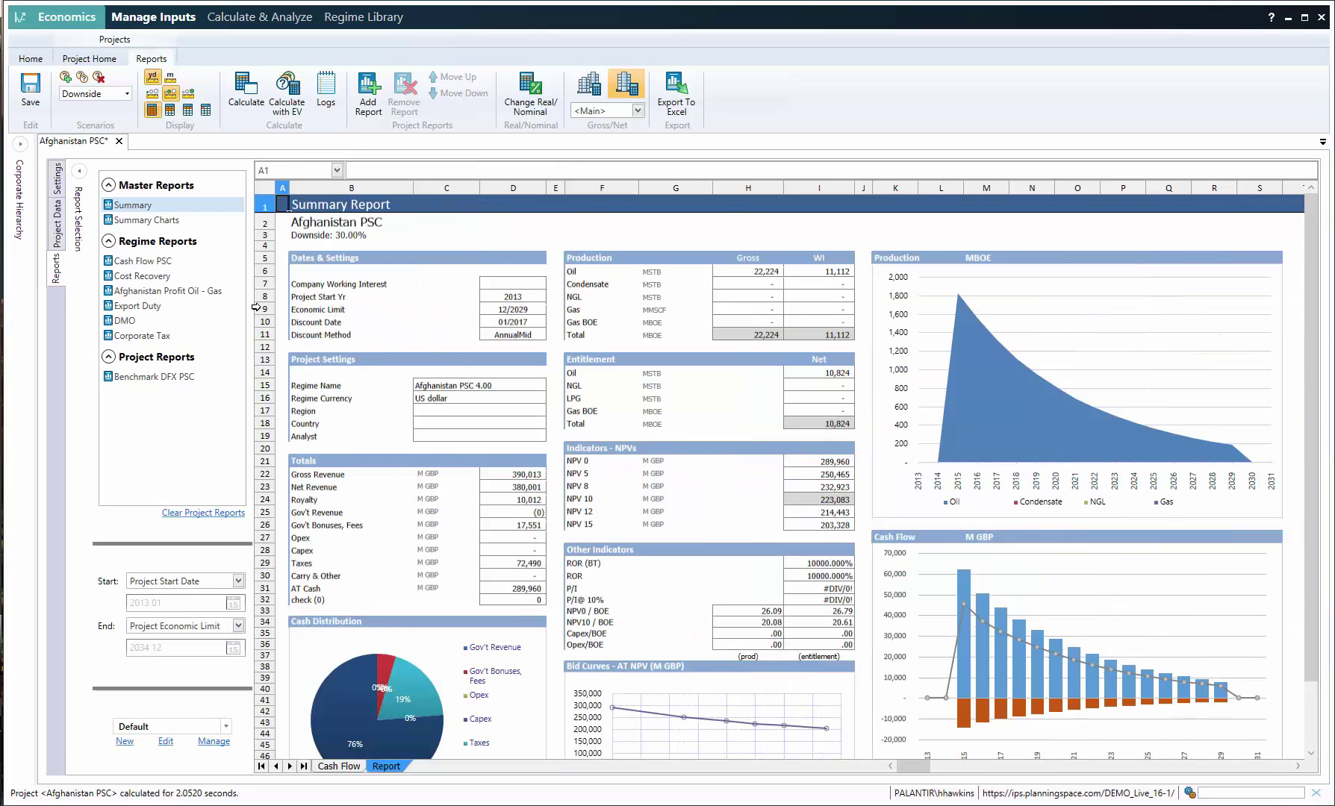
{"action": "left_click", "coordinate": [79, 171]}
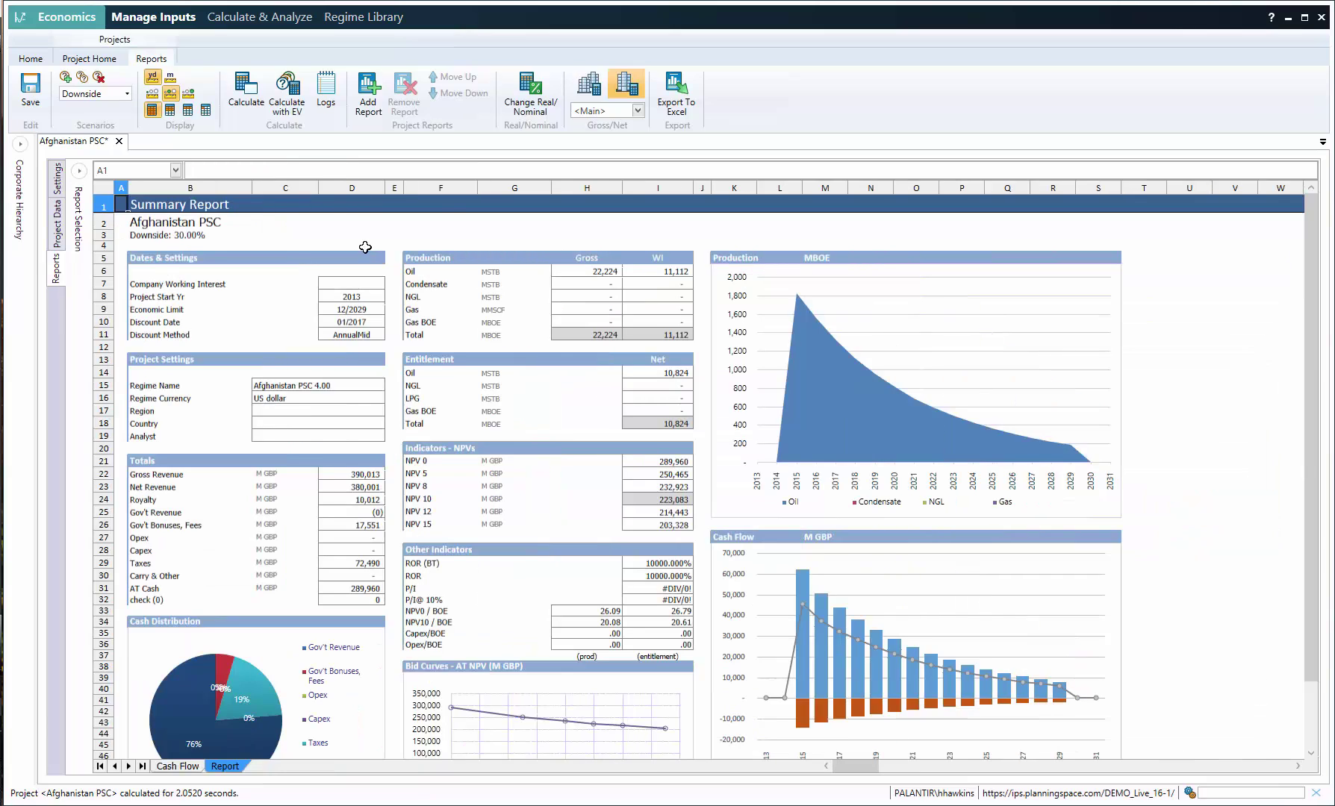
{"action": "left_click", "coordinate": [79, 171]}
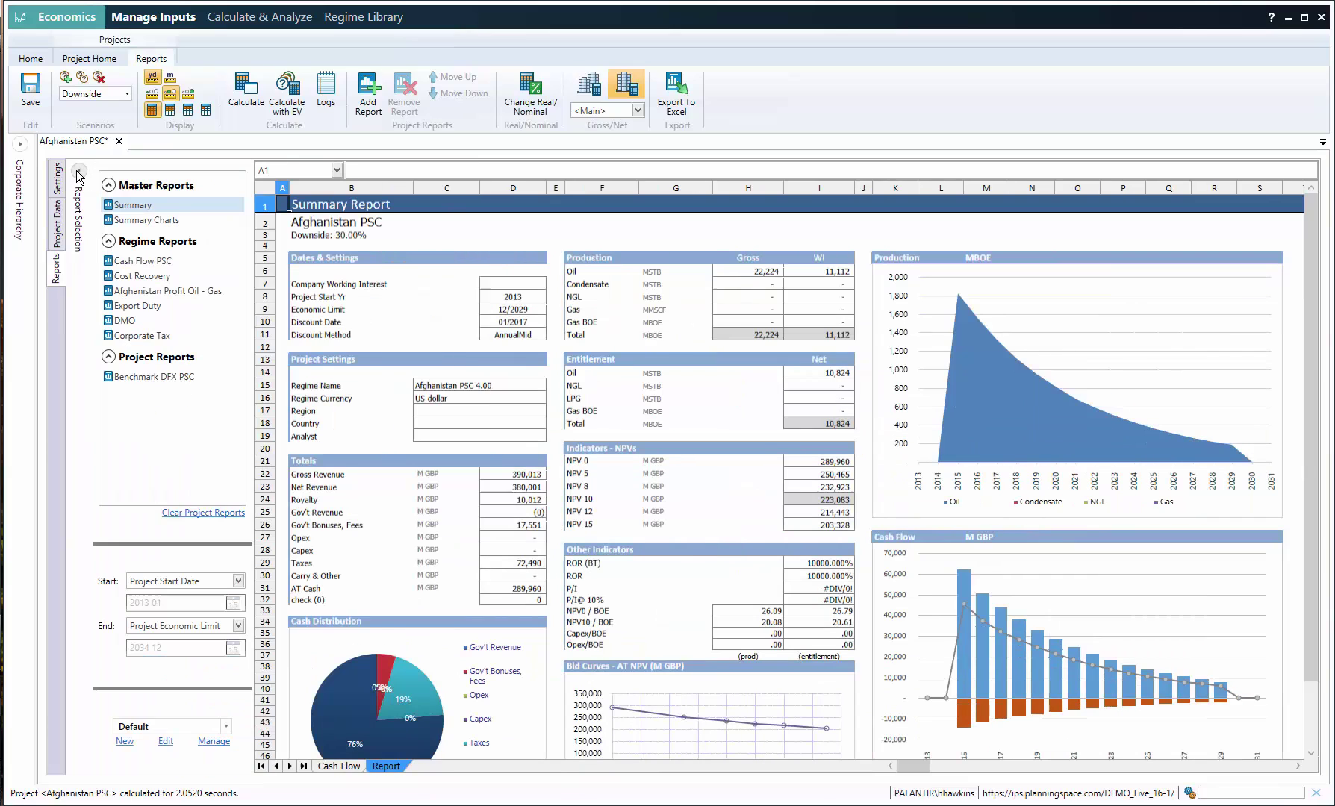
{"action": "left_click_drag", "start_coordinate": [143, 220], "coordinate": [545, 227]}
Step: Compare the Summary report's gross results with the <Main> net results, ending on the net view
{"action": "left_click", "coordinate": [631, 89]}
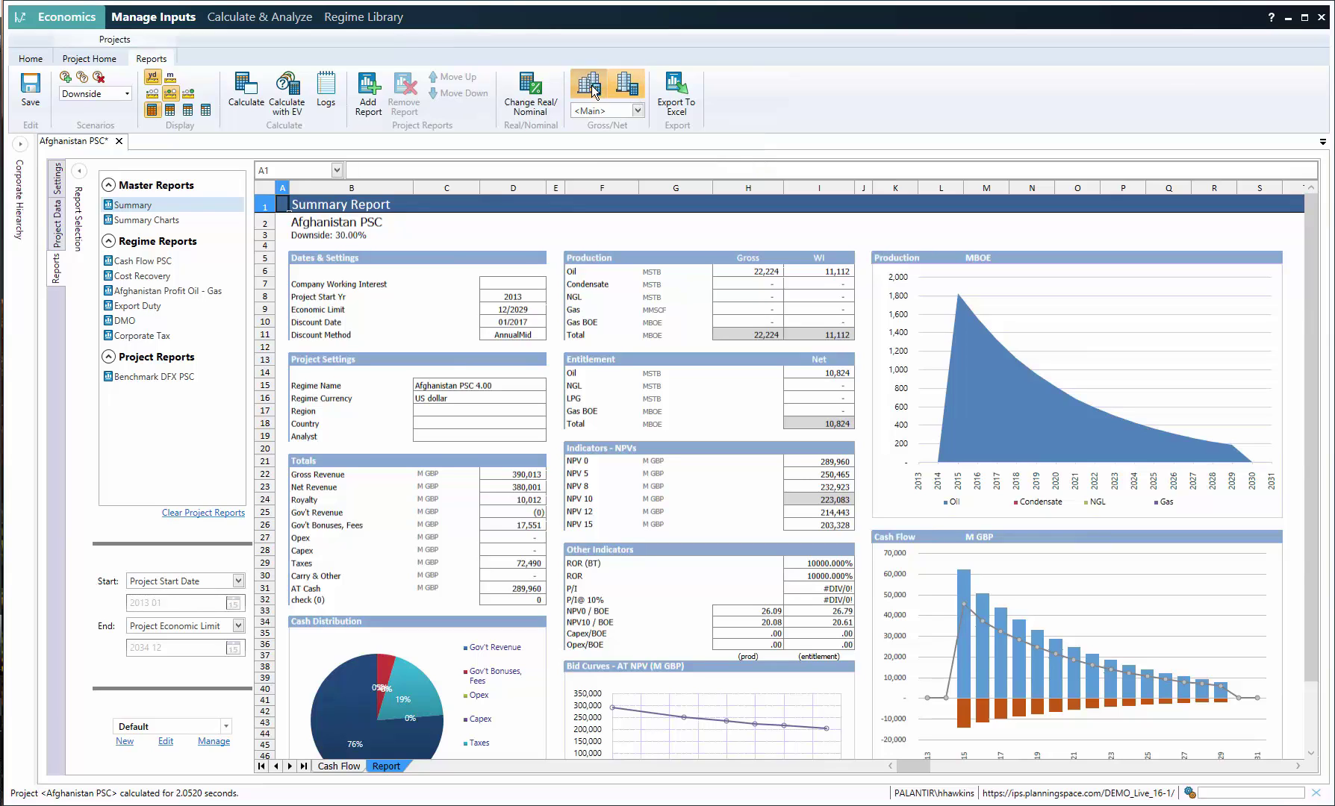
{"action": "left_click", "coordinate": [593, 89]}
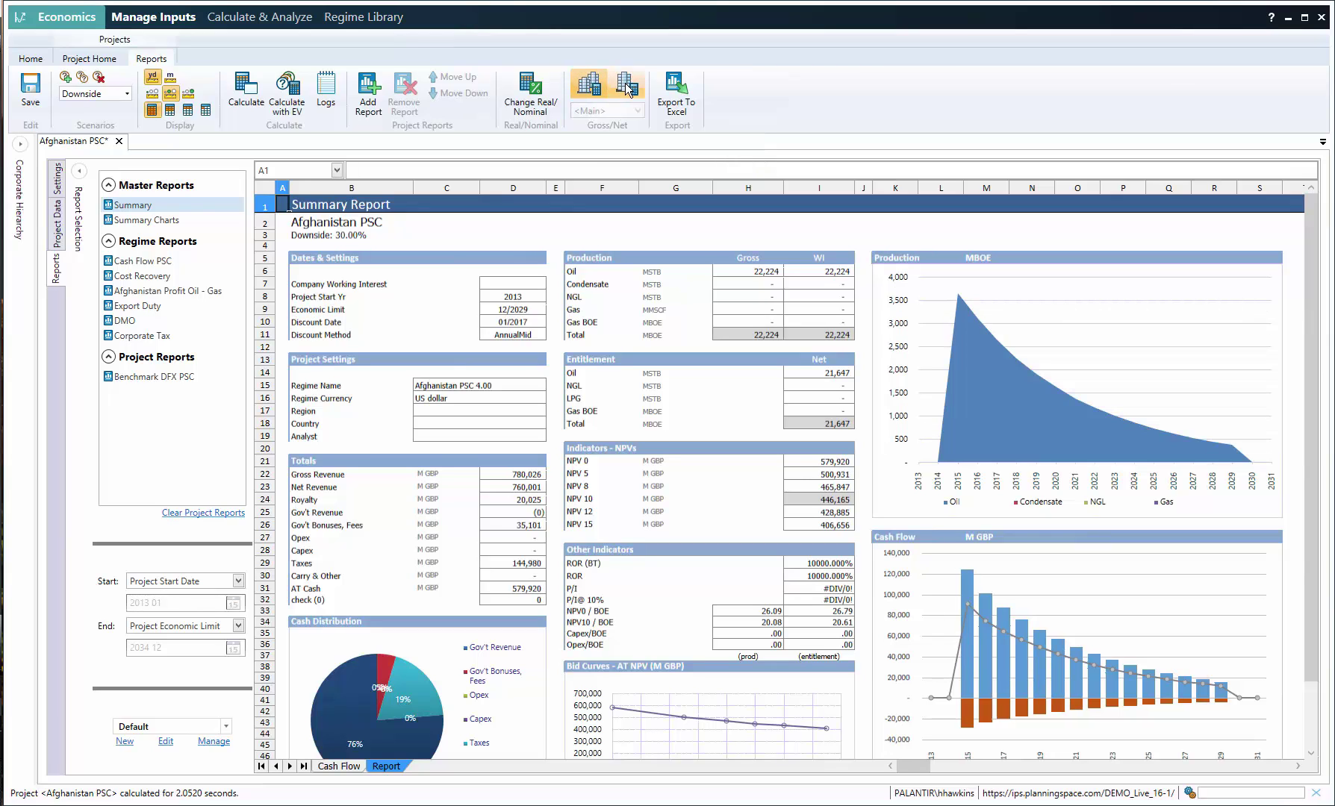
{"action": "left_click", "coordinate": [628, 86]}
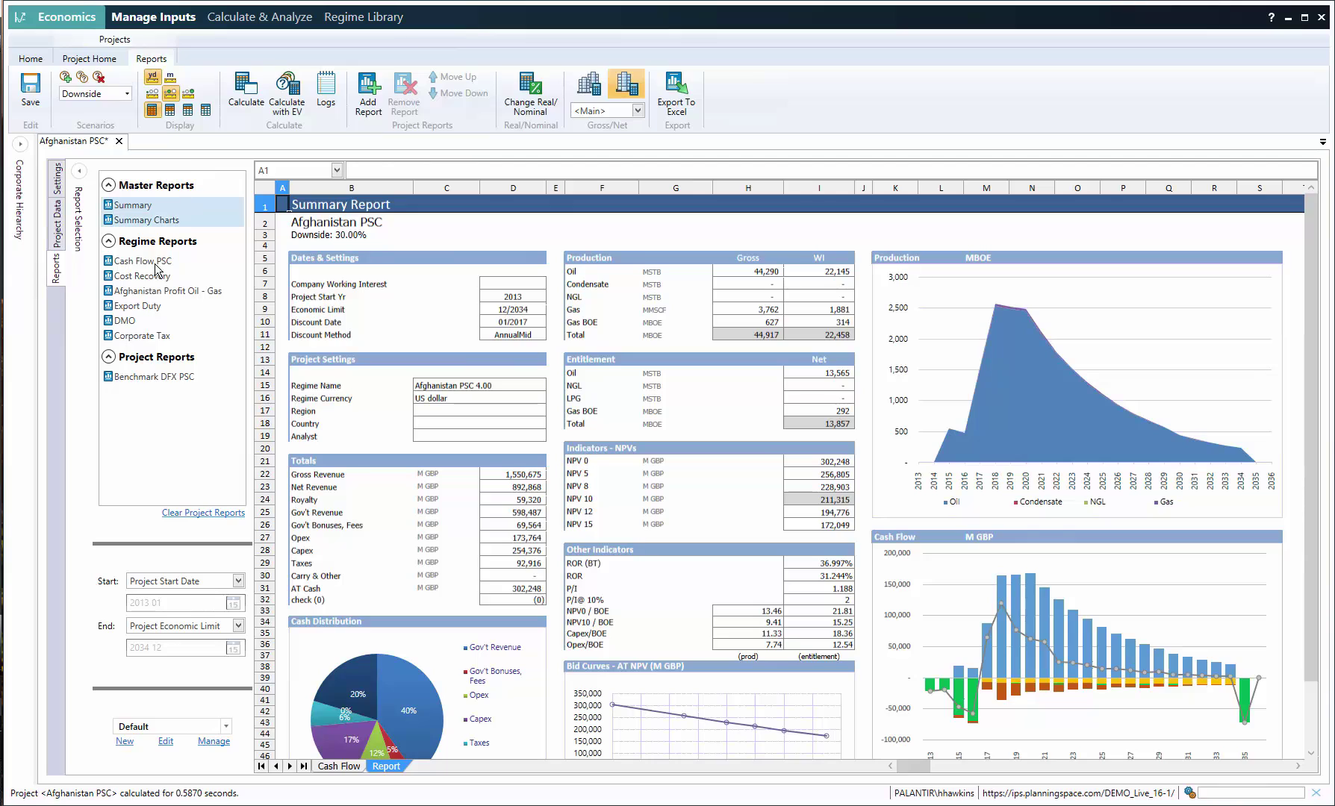
Step: View the Summary report in metric units and with quarterly periodicity, restoring the original units and annual periodicity
{"action": "left_click", "coordinate": [171, 80]}
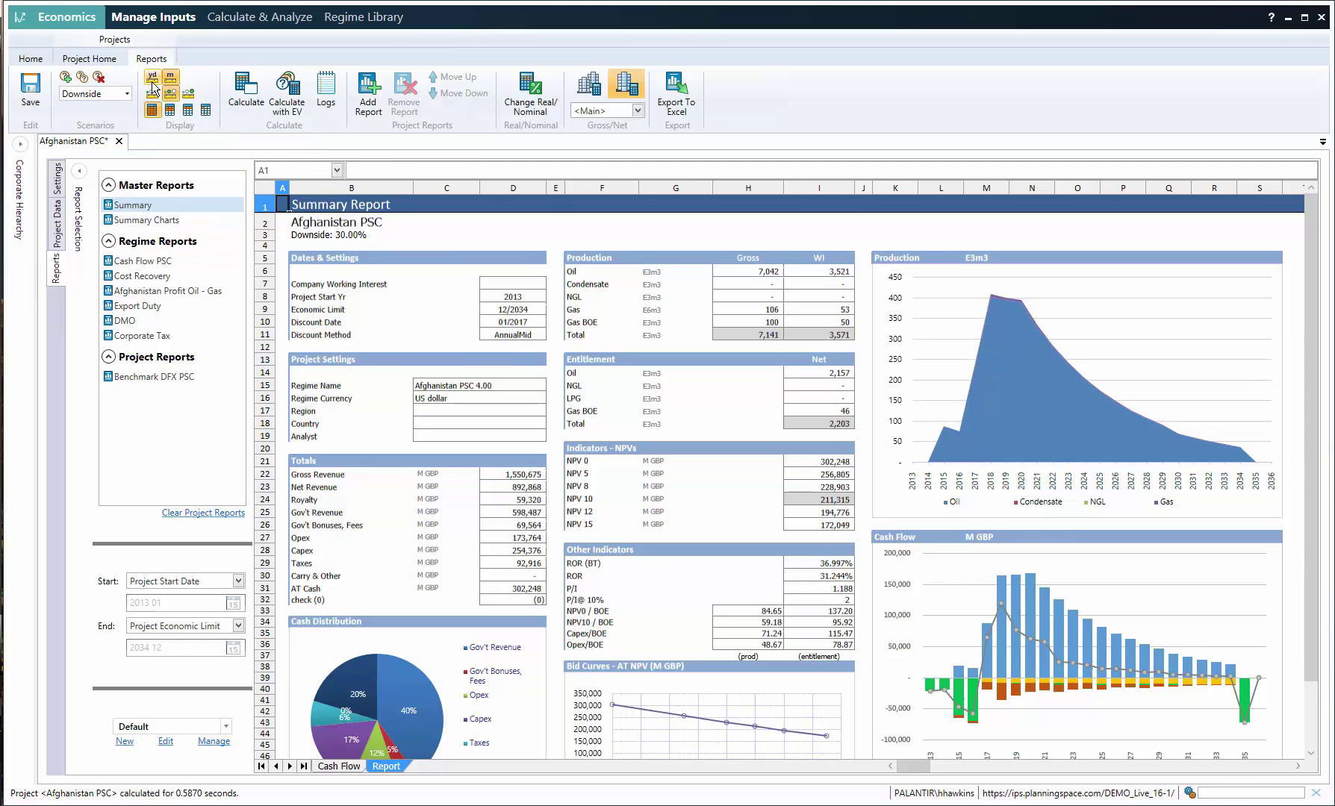
{"action": "left_click", "coordinate": [153, 77]}
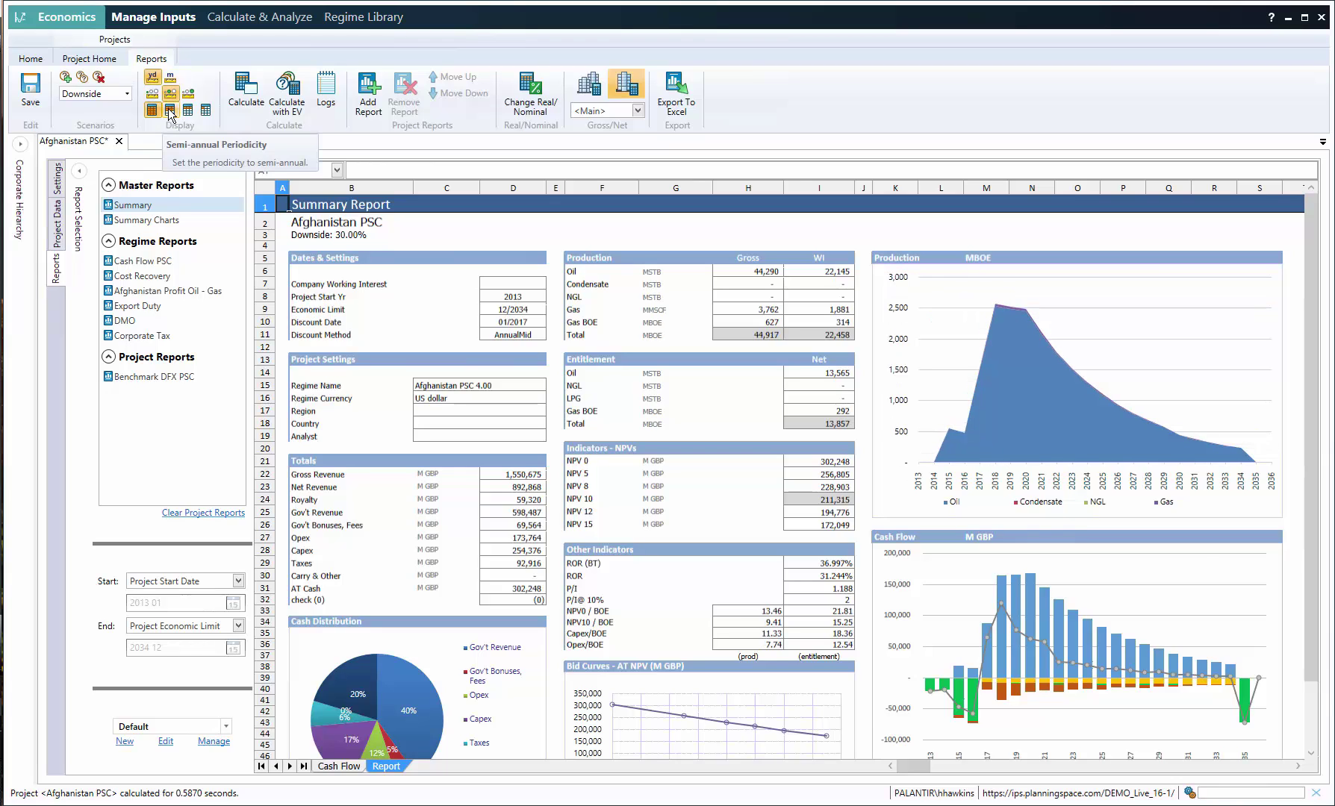
{"action": "left_click", "coordinate": [190, 116]}
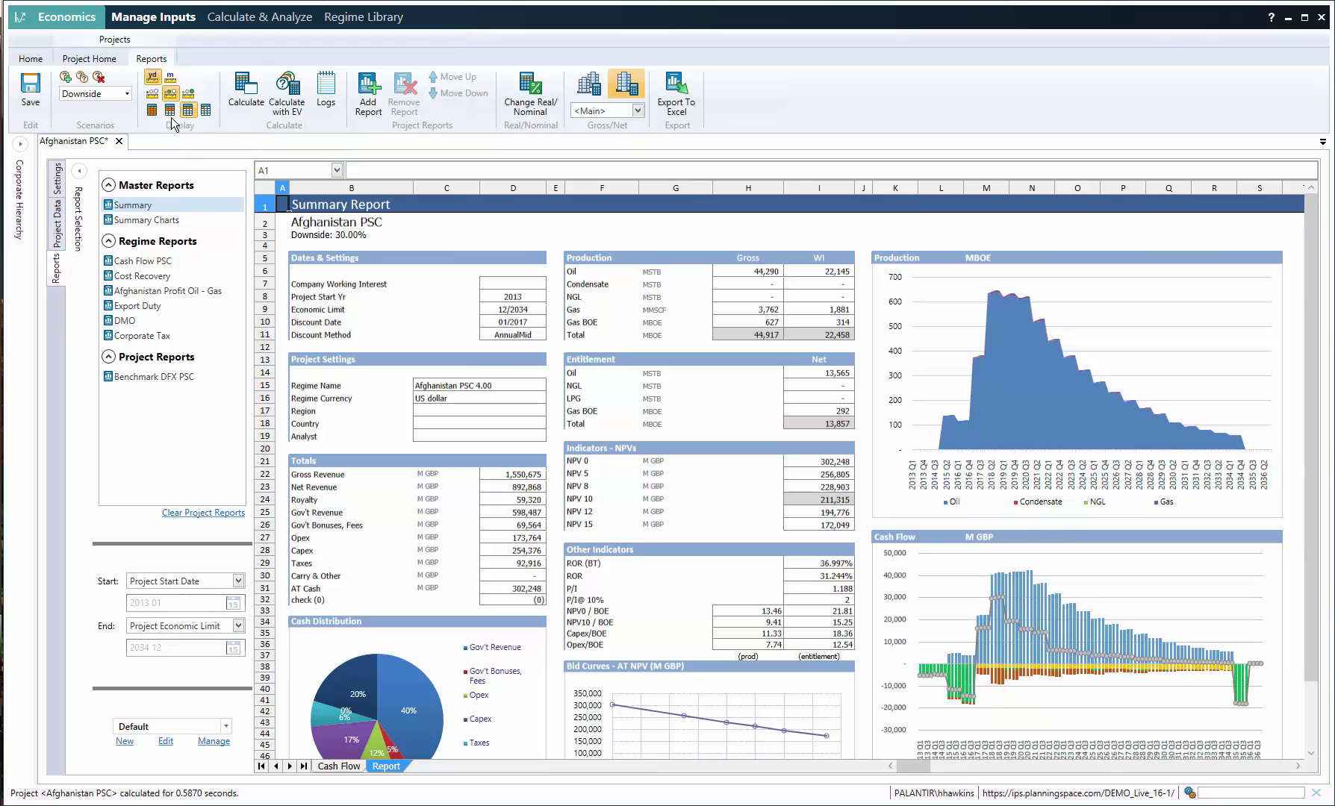
{"action": "left_click", "coordinate": [153, 112]}
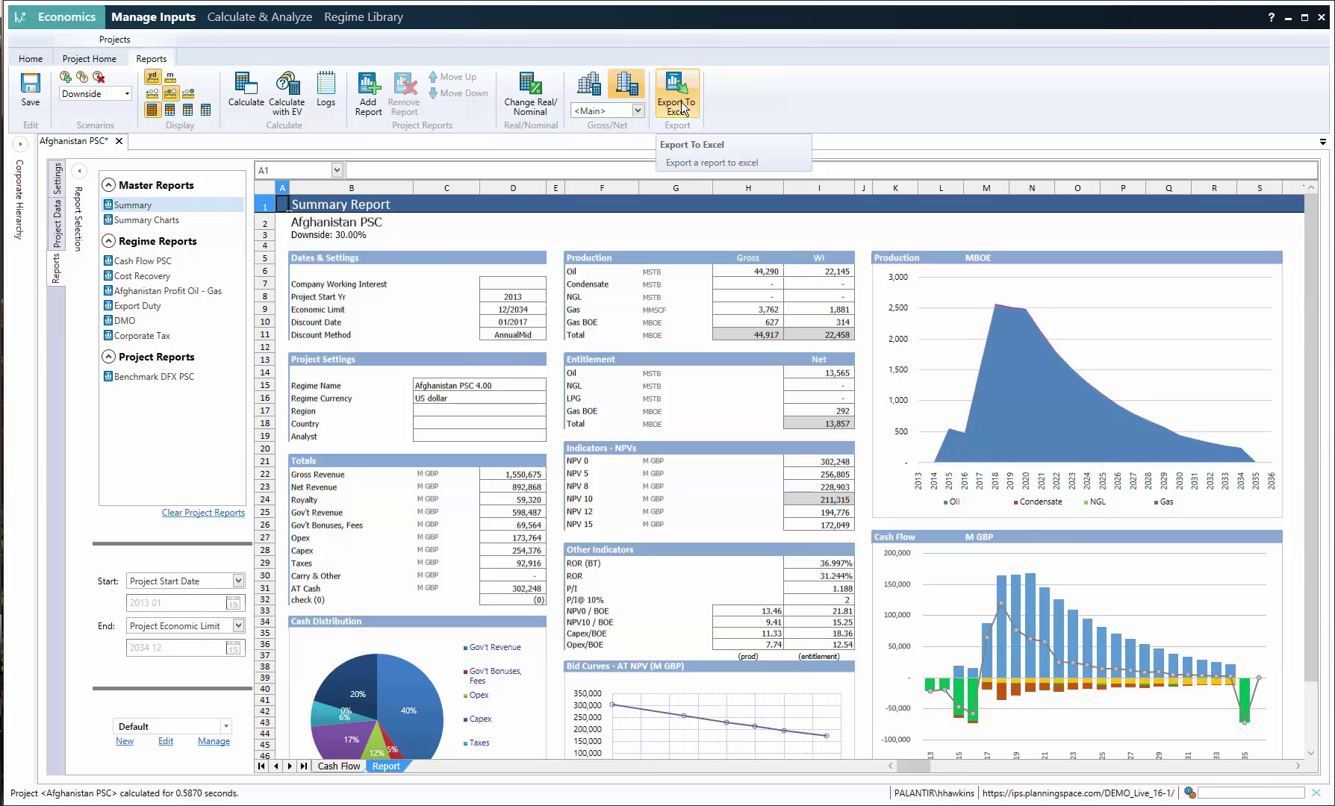
Step: Expand the corporate hierarchy and open the _Reference Currency deck to examine its yearly exchange rates and inflation
{"action": "left_click", "coordinate": [20, 145]}
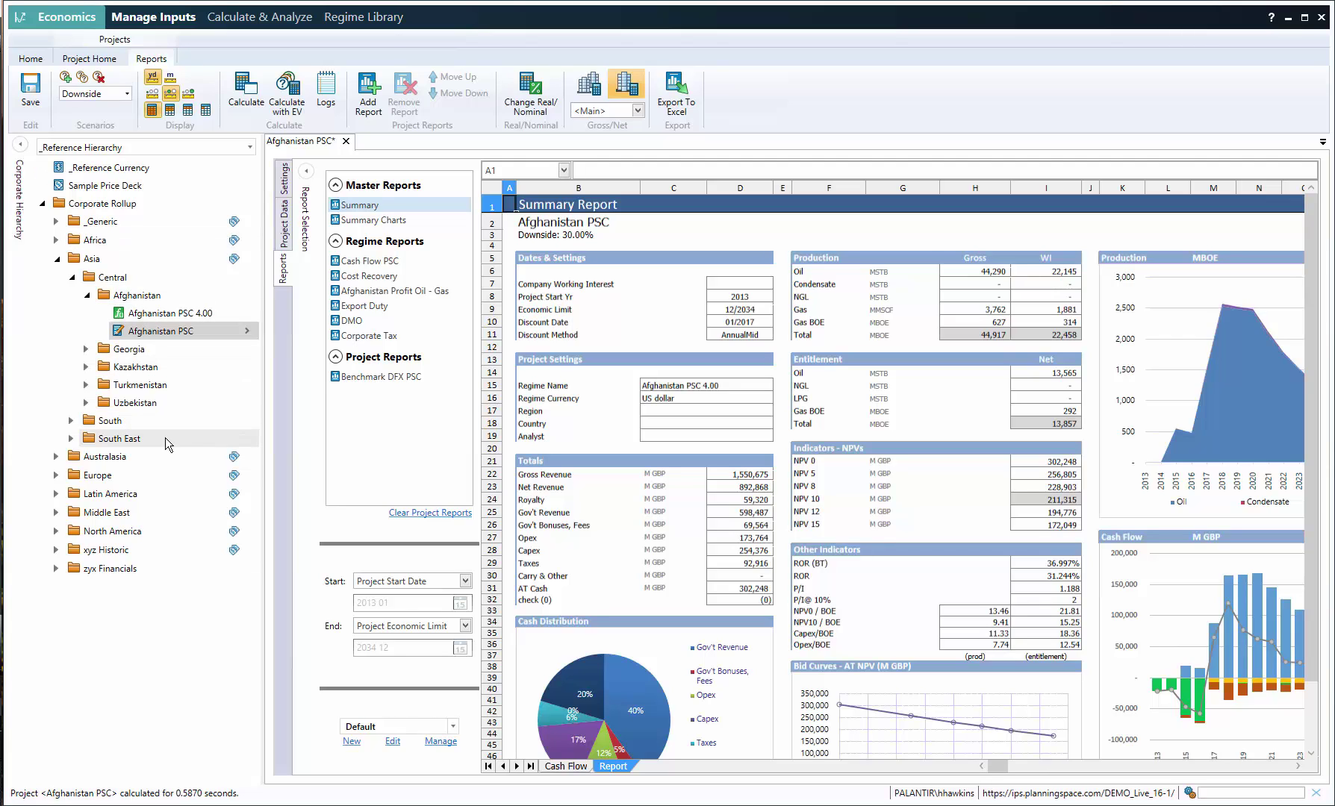
{"action": "left_click", "coordinate": [119, 171]}
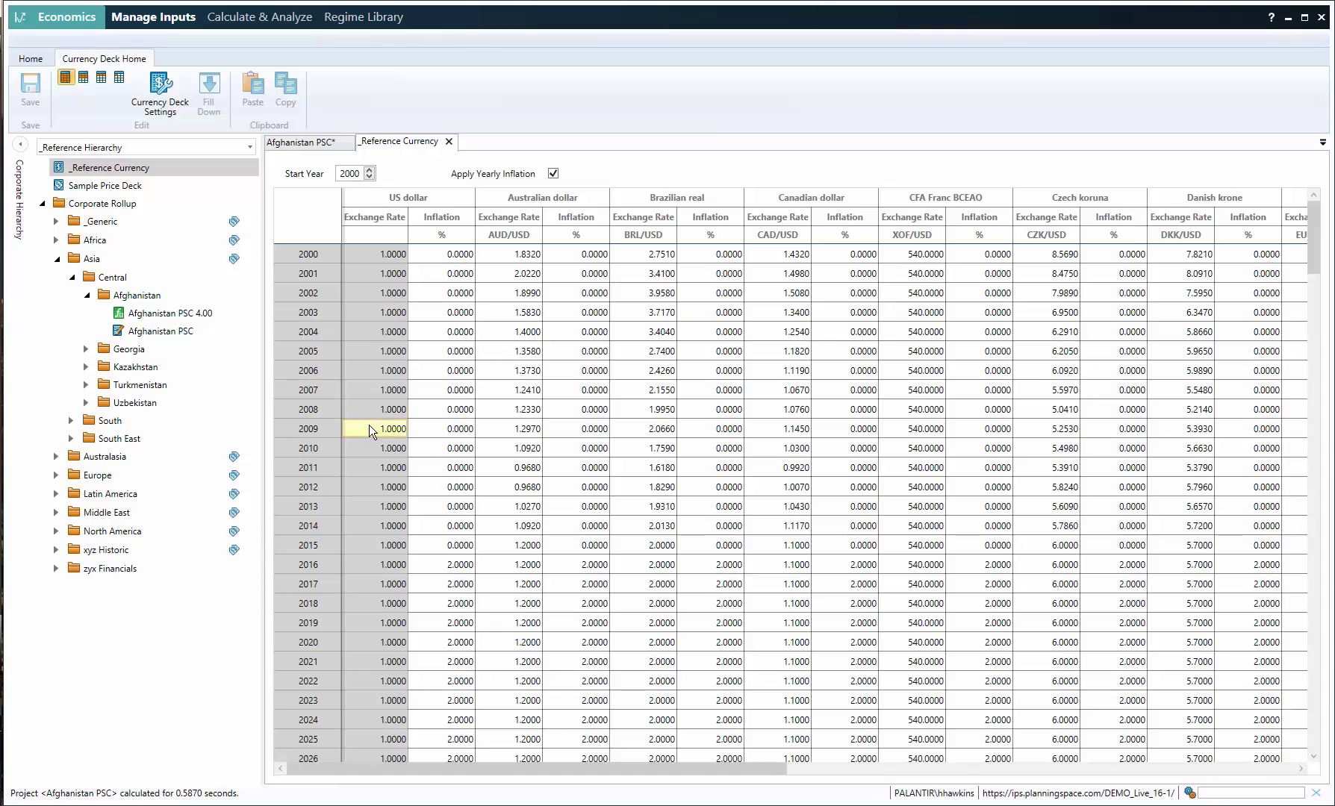
{"action": "left_click", "coordinate": [321, 143]}
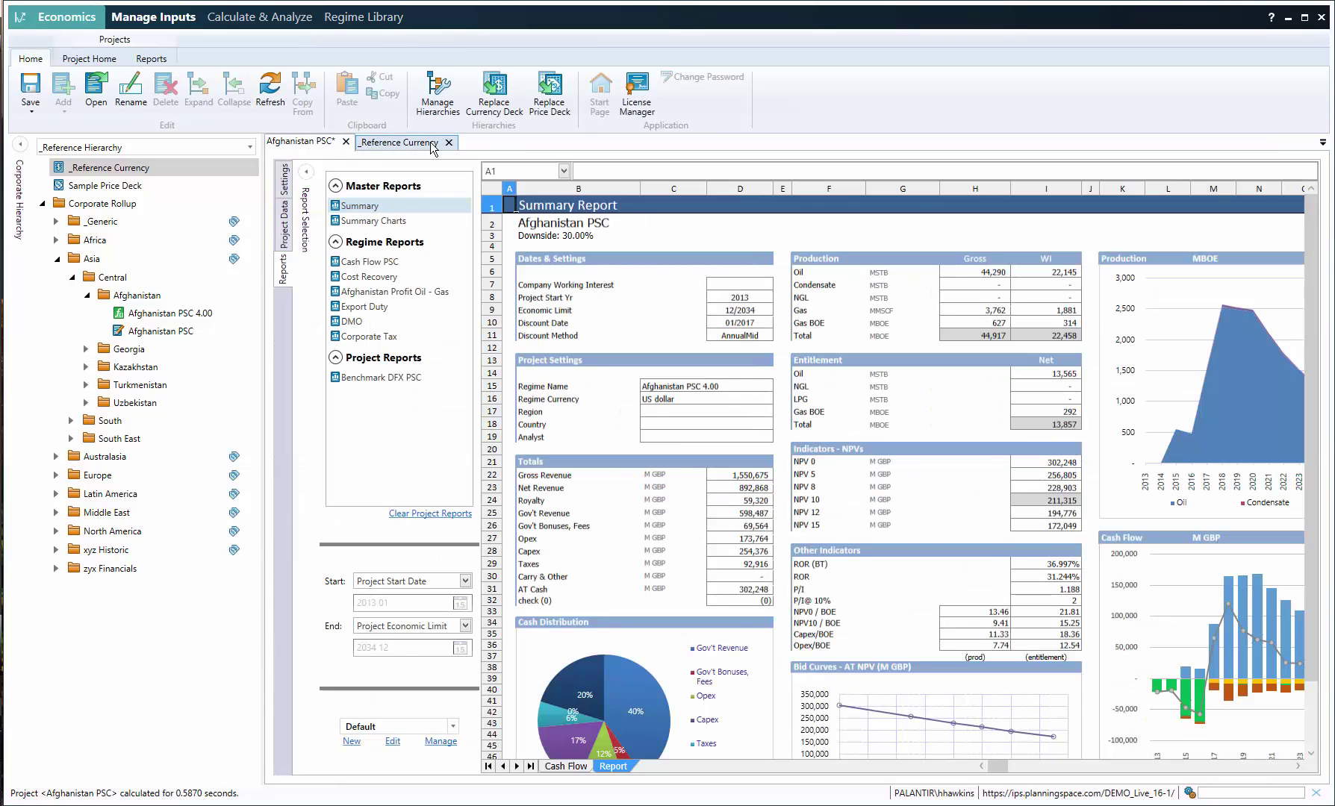
{"action": "left_click", "coordinate": [411, 141]}
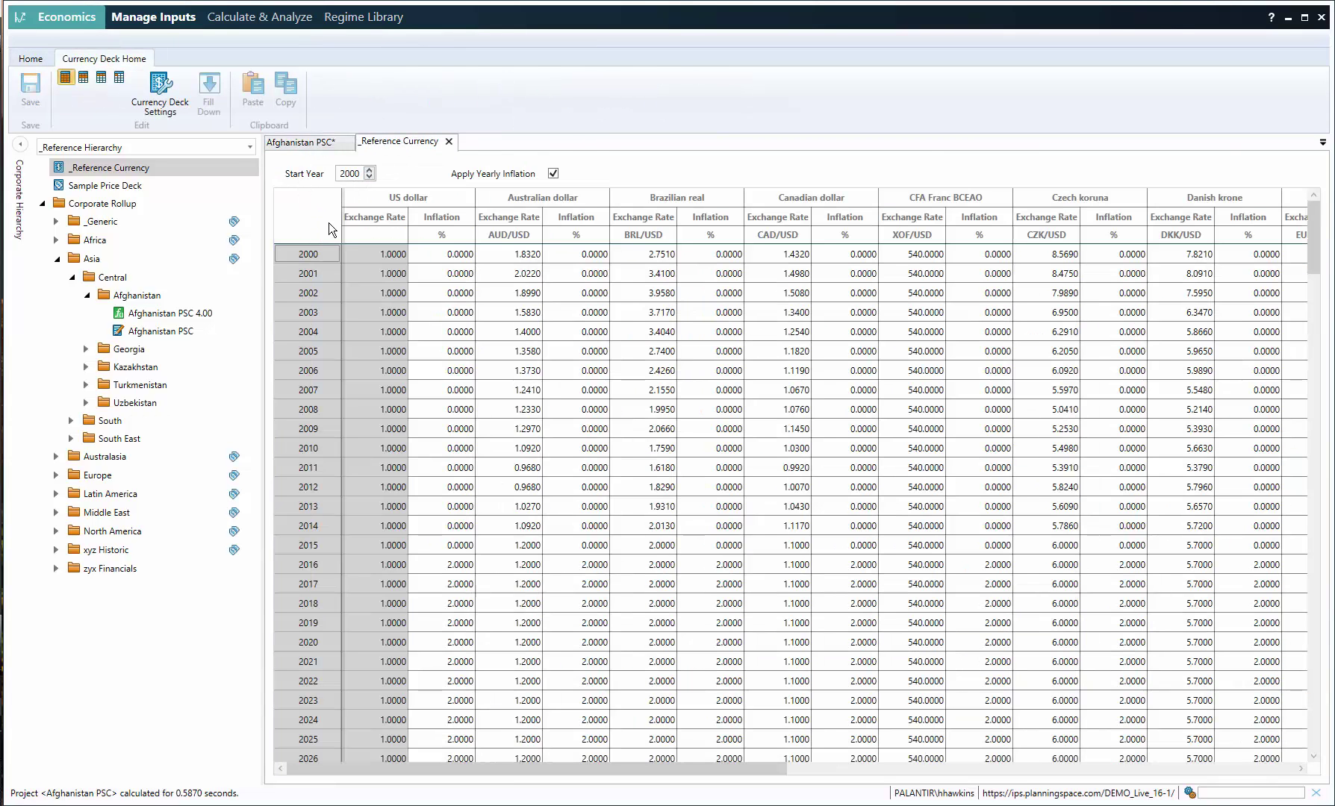
Step: Examine the visible currencies and the base currency in the currency deck settings, and close them without changes
{"action": "left_click", "coordinate": [176, 86]}
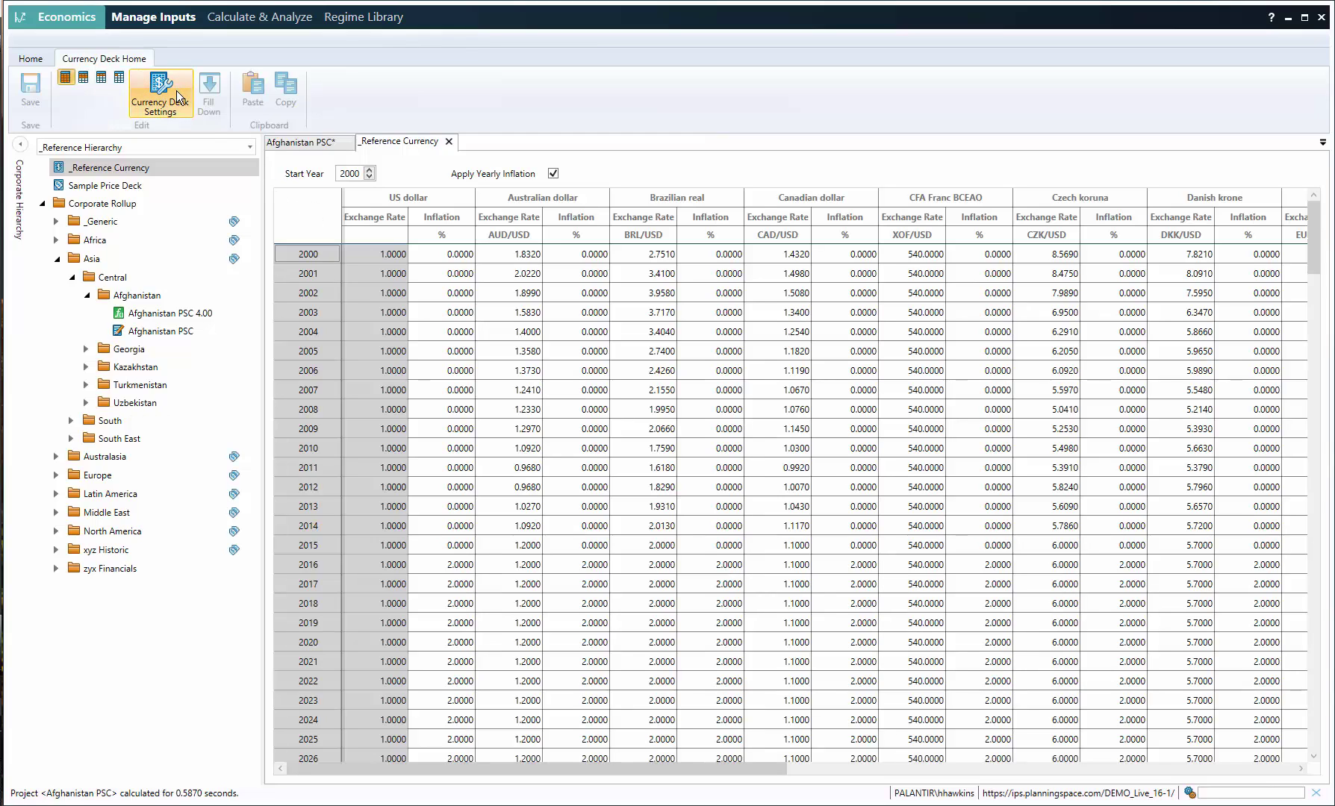
{"action": "left_click_drag", "start_coordinate": [745, 306], "coordinate": [650, 179]}
{"action": "left_click_drag", "start_coordinate": [735, 448], "coordinate": [868, 683]}
{"action": "scroll", "coordinate": [771, 403], "scroll_direction": "down", "scroll_amount": 5}
{"action": "scroll", "coordinate": [771, 403], "scroll_direction": "down", "scroll_amount": 9}
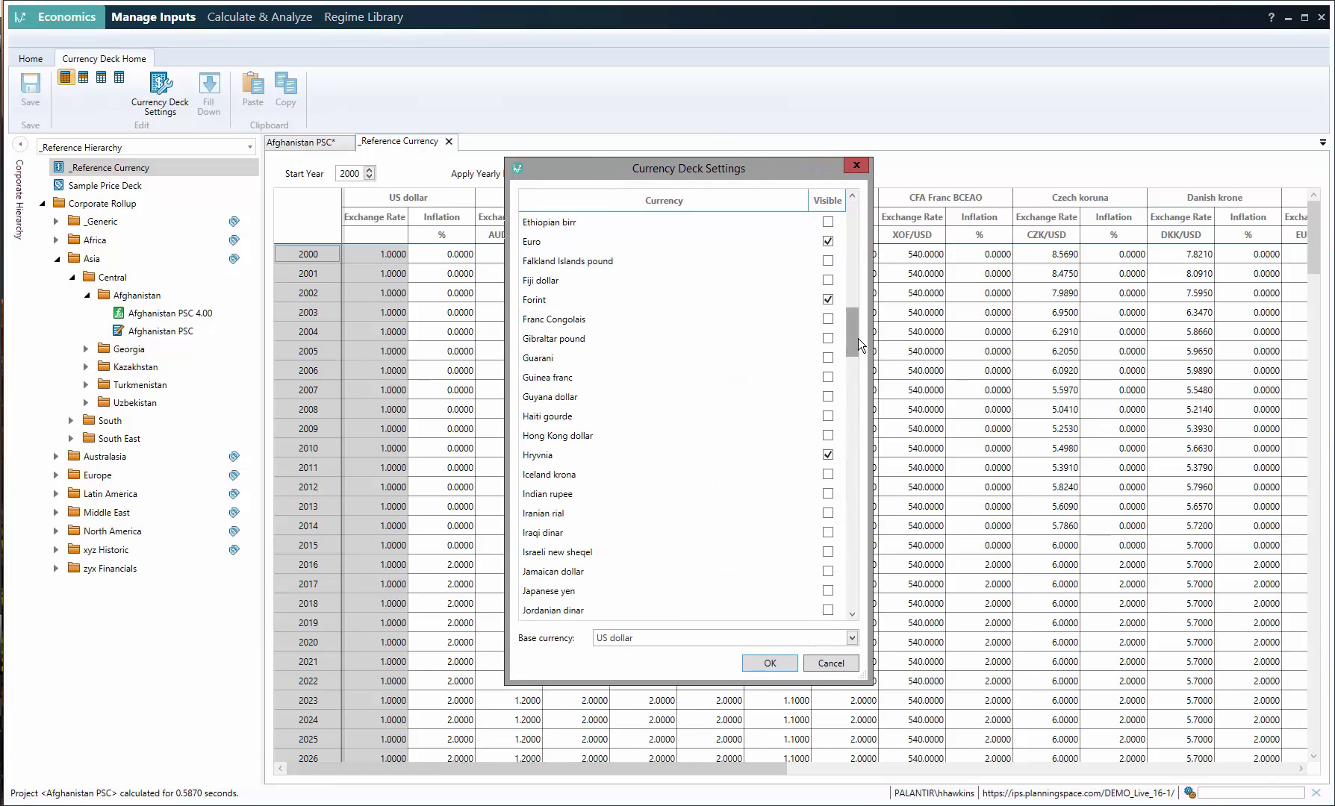
{"action": "left_click", "coordinate": [838, 664]}
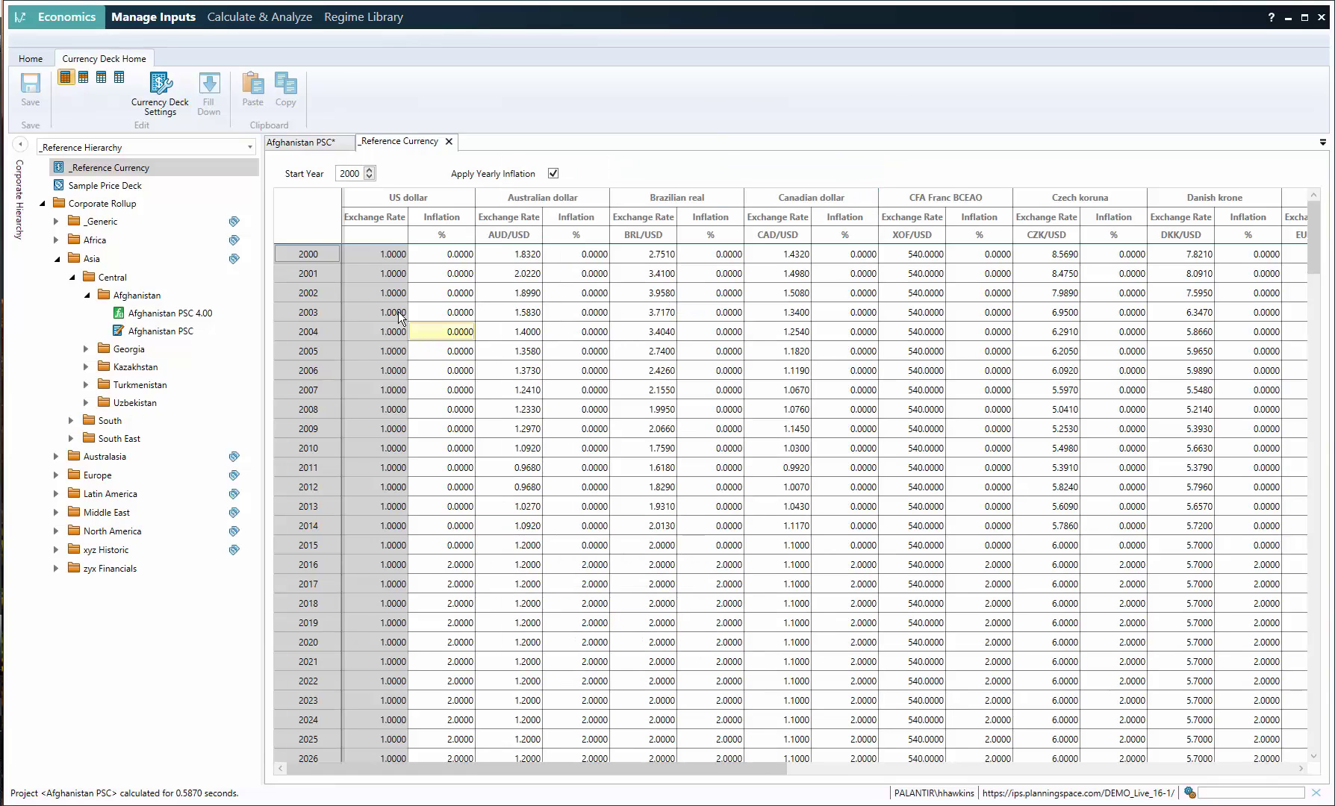
Step: Open the Sample Price Deck and examine its Base scenario prices for the reference crudes and gas benchmarks
{"action": "double_click", "coordinate": [125, 187]}
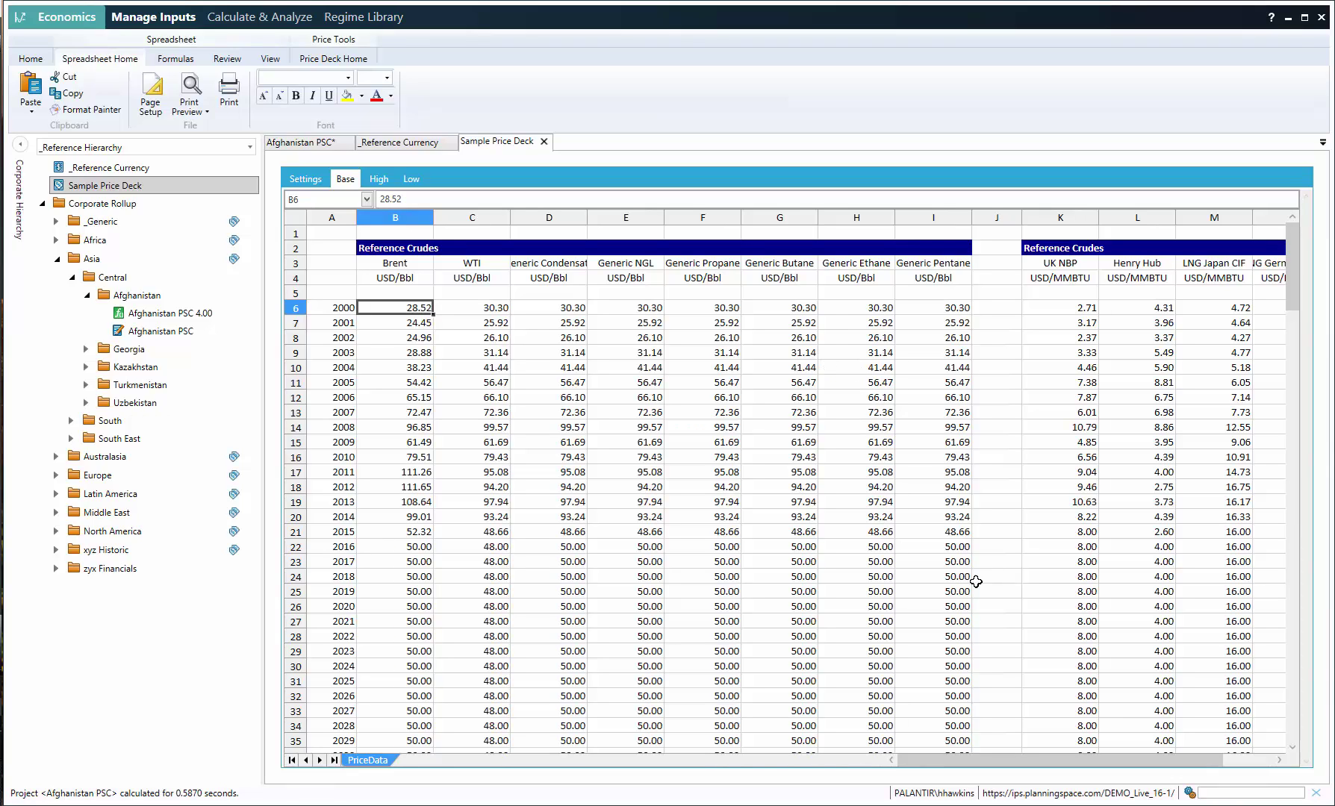
{"action": "left_click_drag", "start_coordinate": [1043, 764], "coordinate": [1096, 770]}
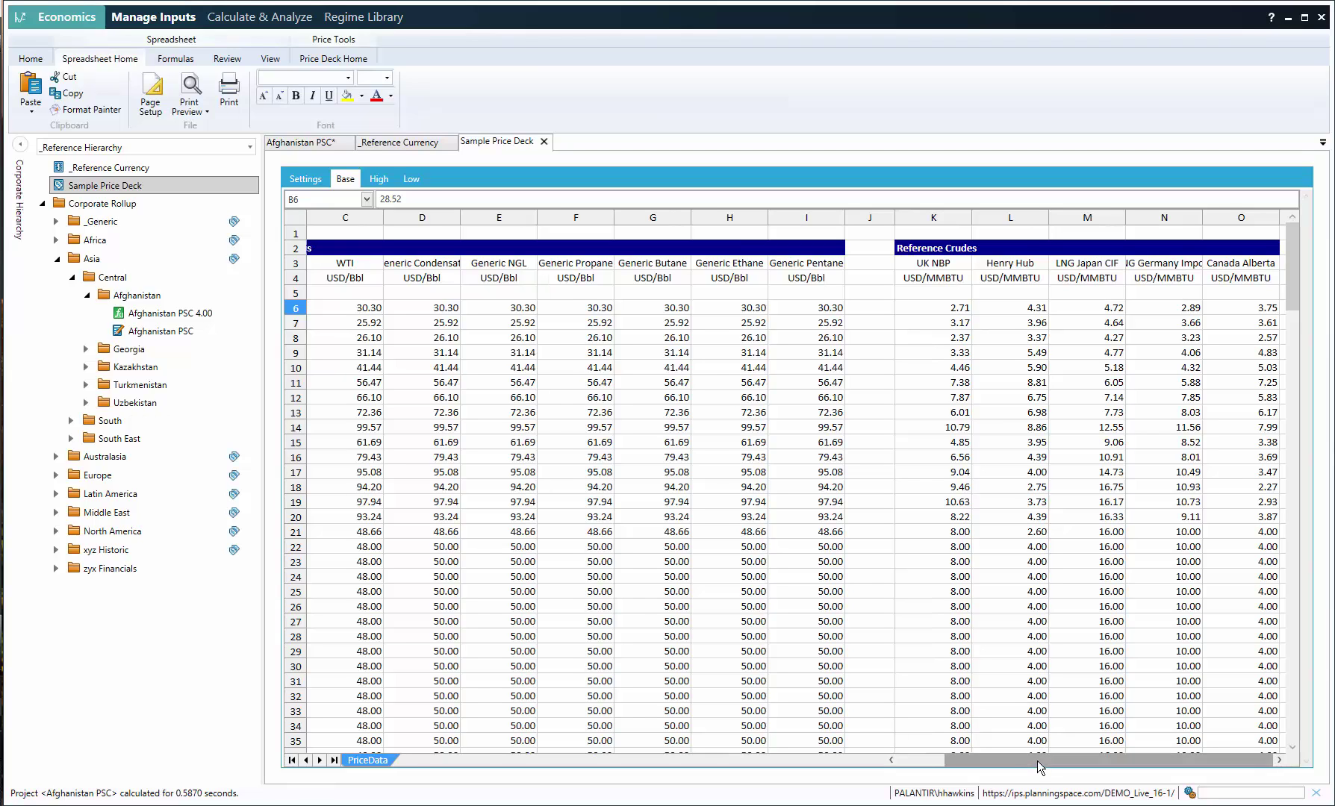
Step: Compare the High scenario prices in the Sample Price Deck with the Base scenario, returning to Base
{"action": "left_click_drag", "start_coordinate": [1040, 754], "coordinate": [938, 753]}
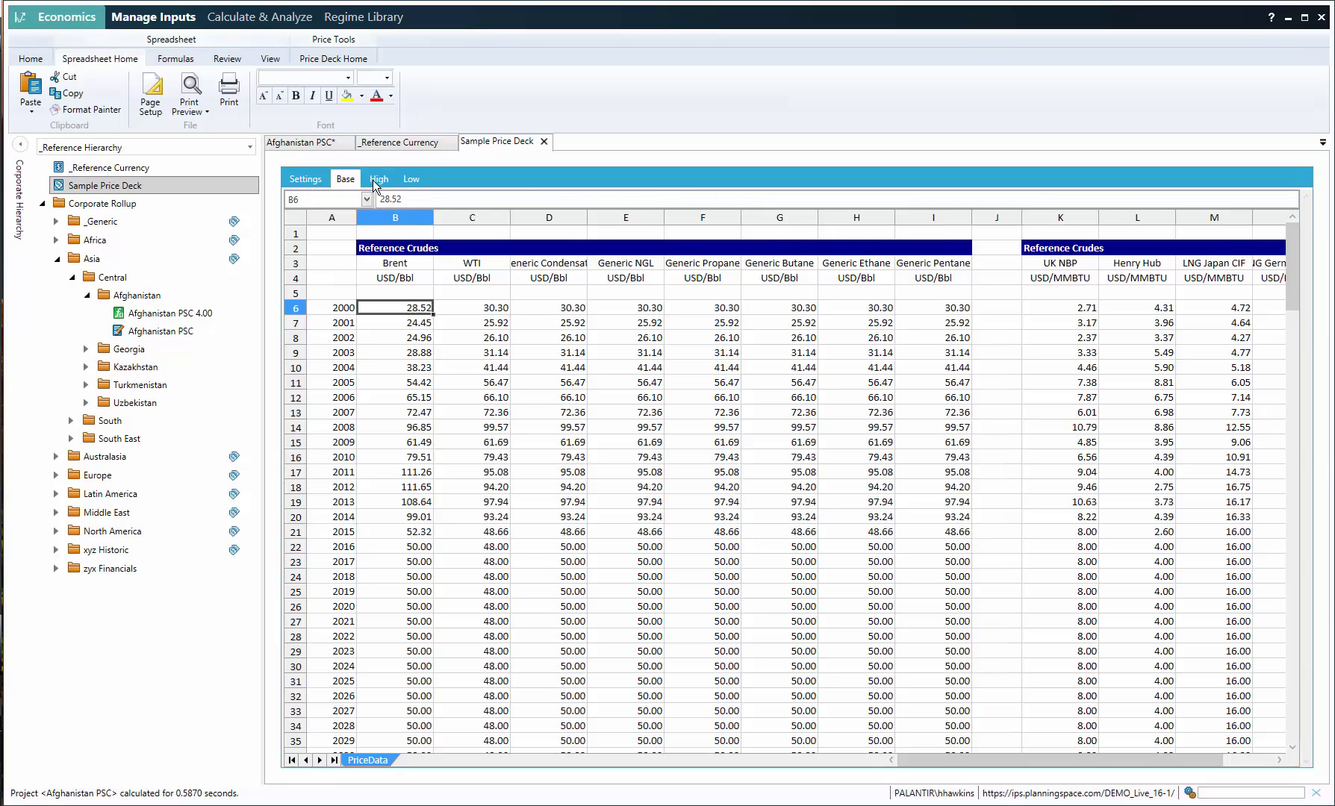
{"action": "left_click", "coordinate": [379, 180]}
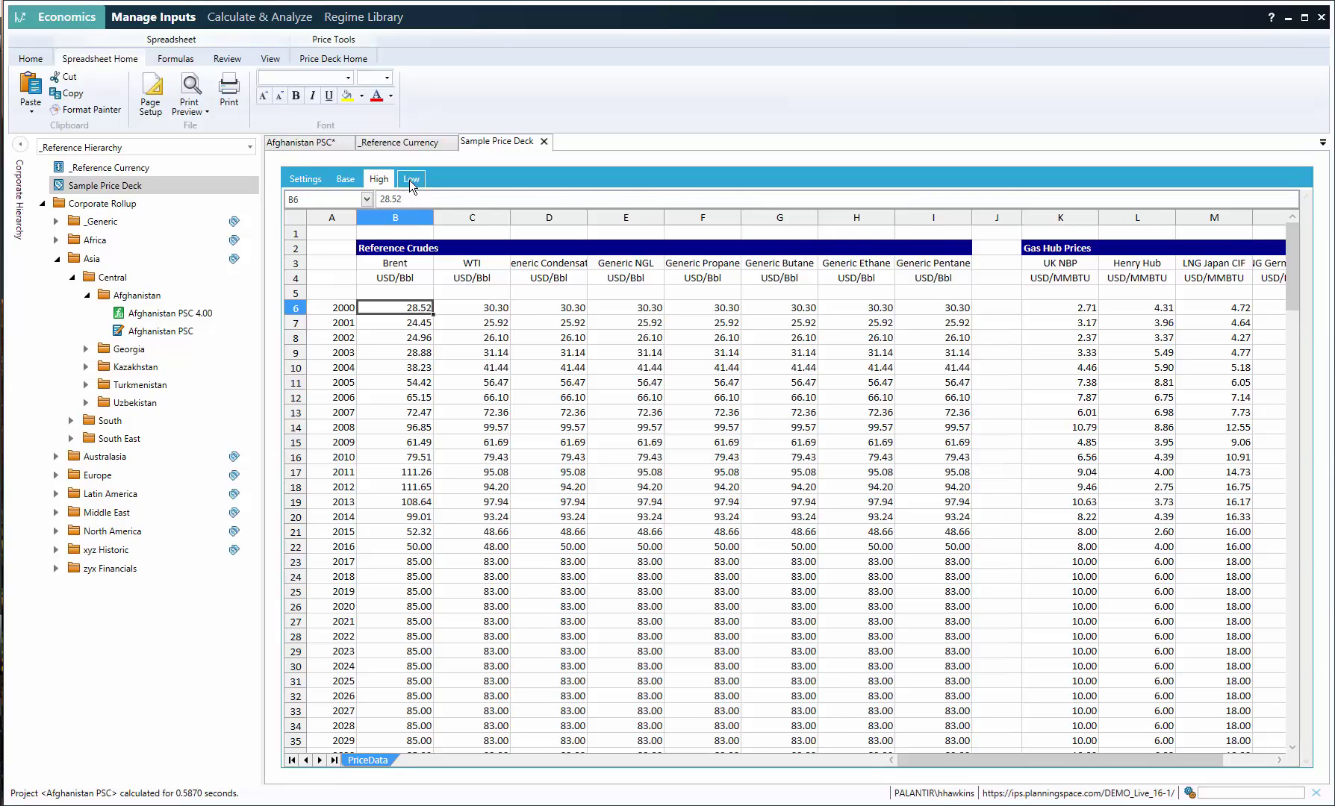
{"action": "left_click", "coordinate": [348, 181]}
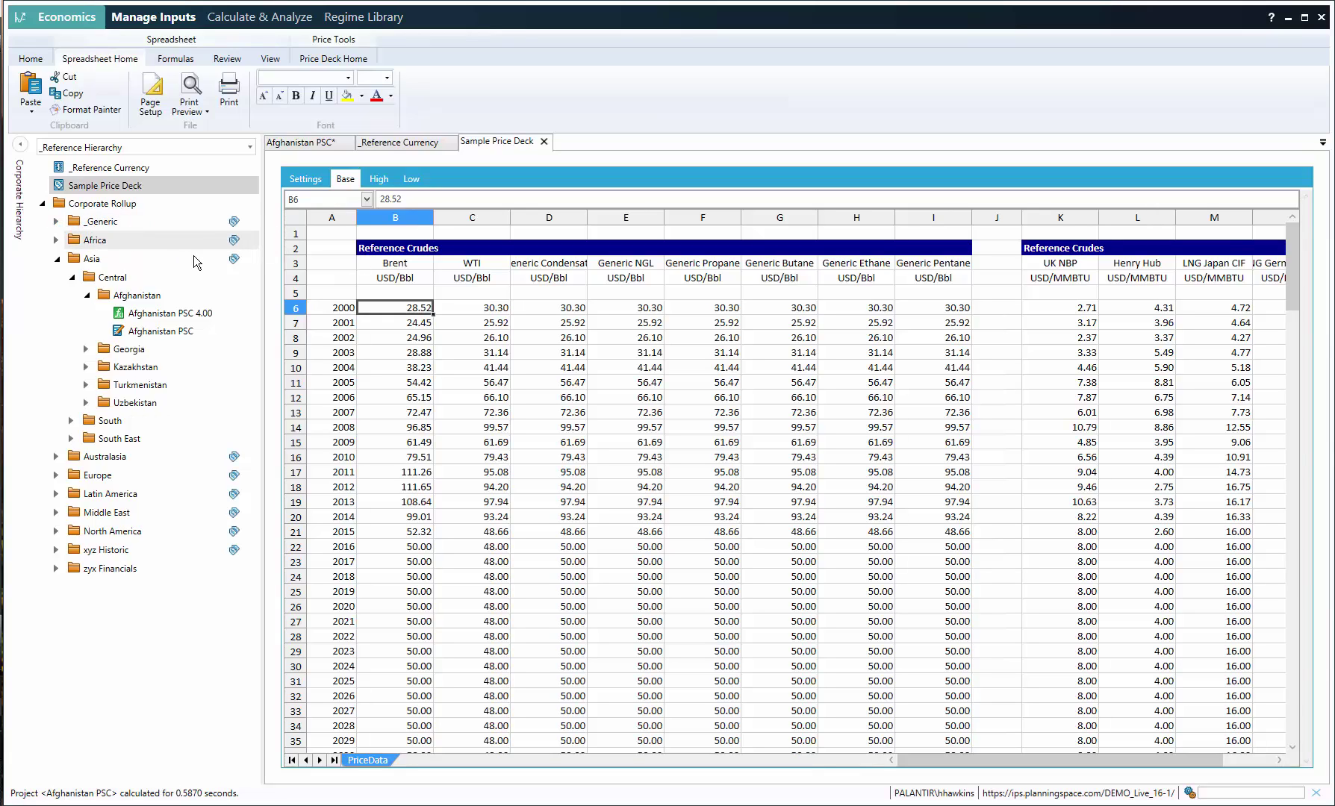
Step: Open the price settings of the Ethiopia folder under Africa, East, and override the Oil 1 price with WTI
{"action": "left_click", "coordinate": [56, 240]}
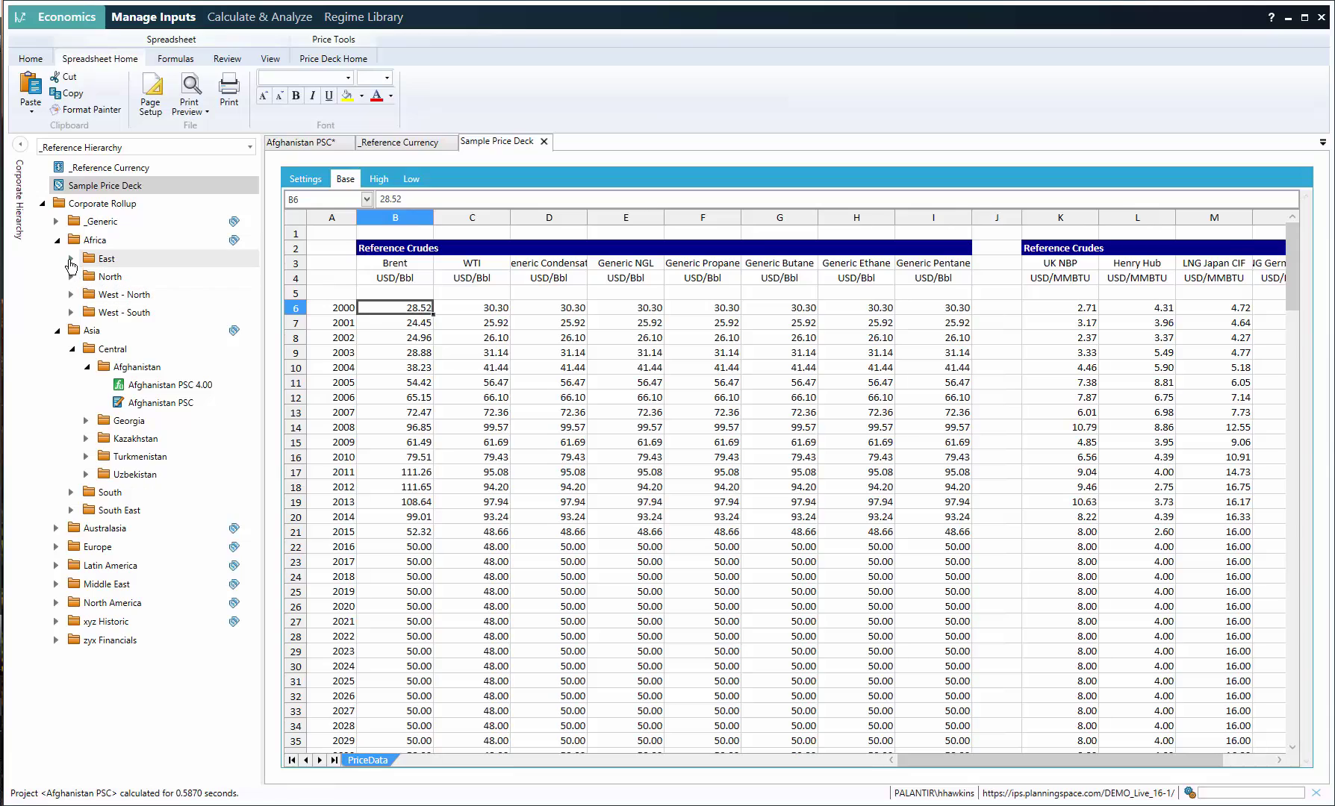
{"action": "left_click", "coordinate": [71, 258]}
{"action": "left_click", "coordinate": [149, 277]}
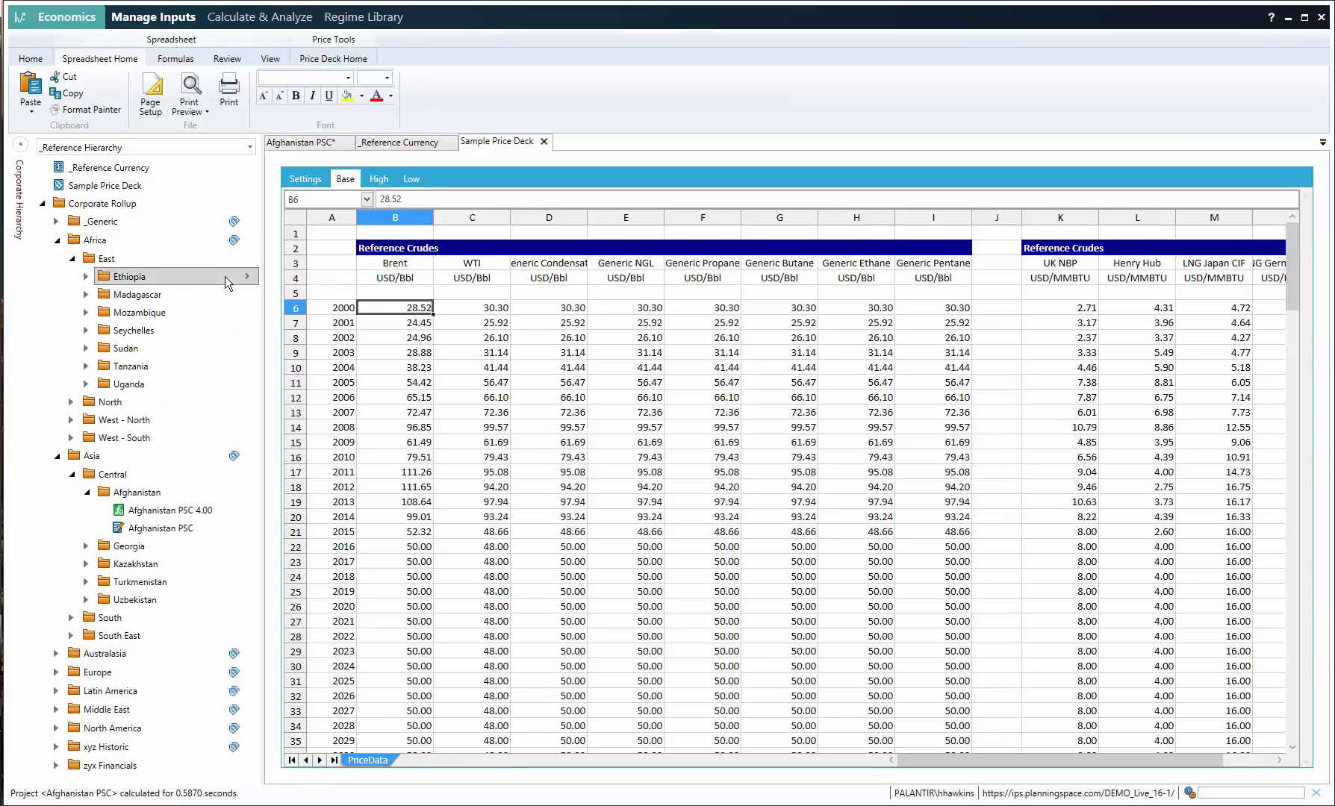
{"action": "left_click", "coordinate": [247, 277]}
{"action": "left_click", "coordinate": [288, 302]}
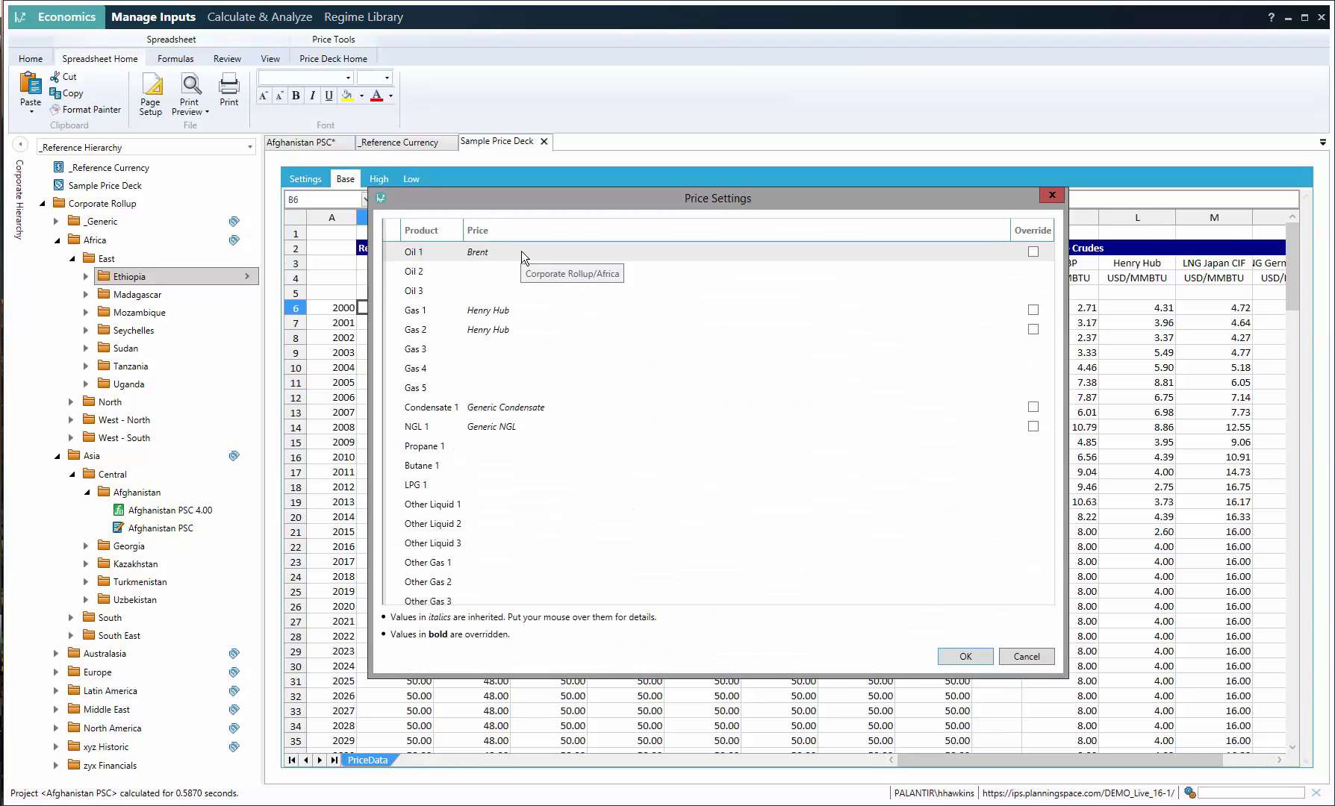
{"action": "left_click", "coordinate": [1032, 252]}
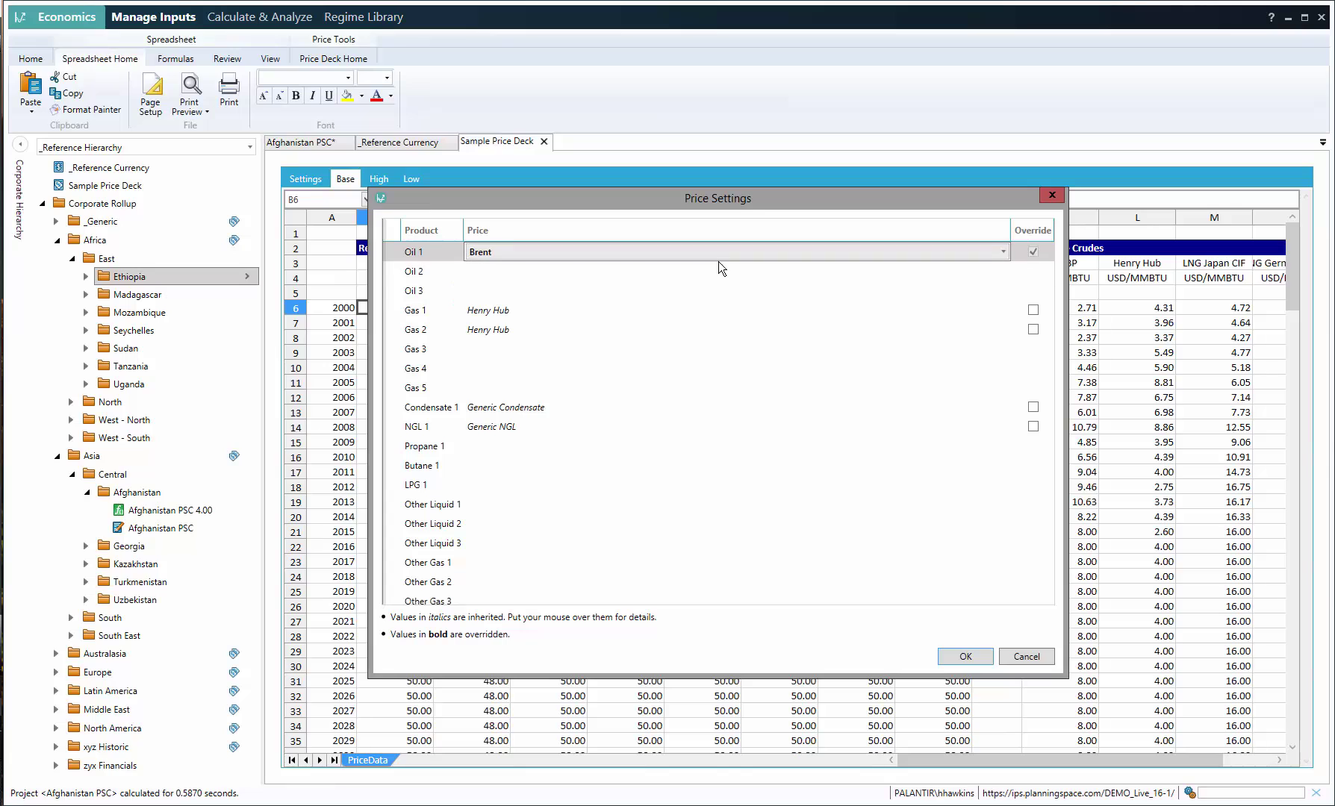
{"action": "left_click", "coordinate": [1001, 256]}
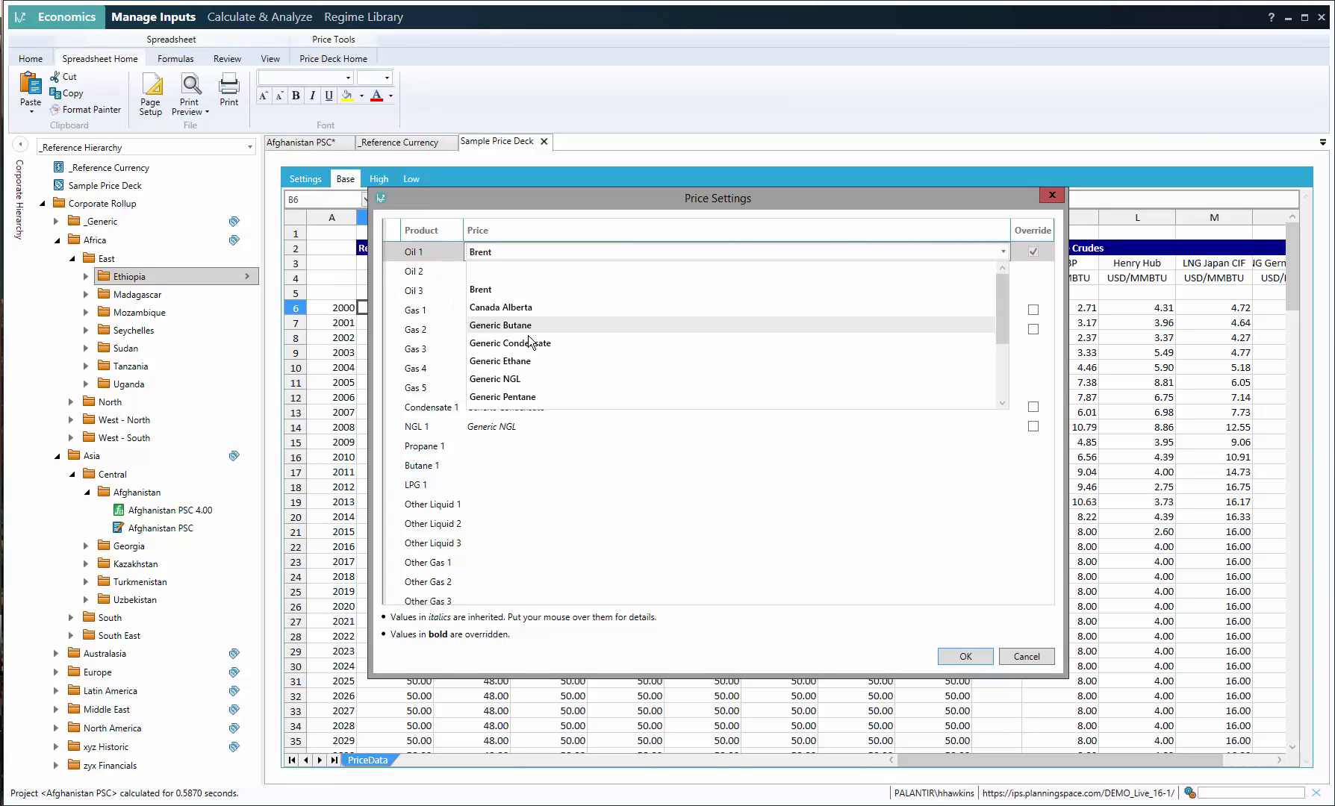
{"action": "scroll", "coordinate": [530, 342], "scroll_direction": "down", "scroll_amount": 2}
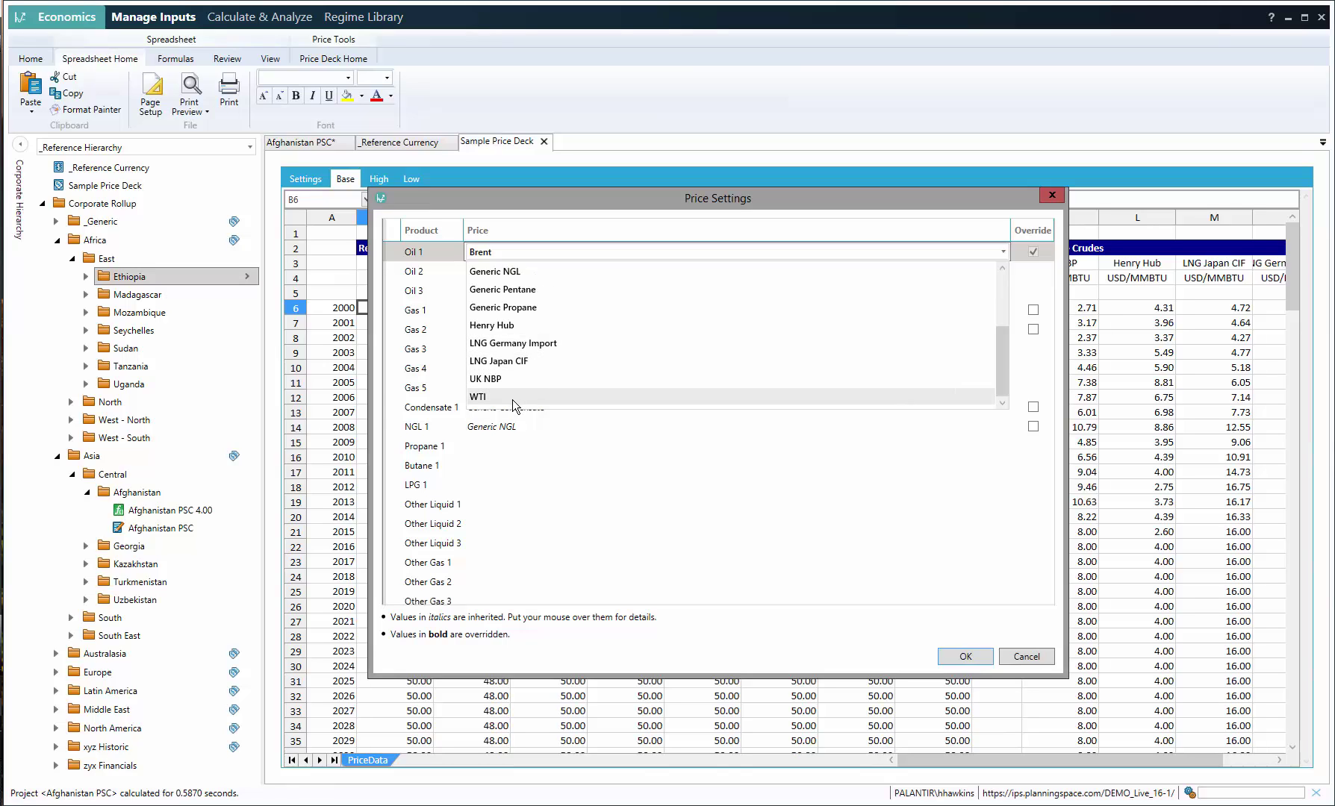
{"action": "left_click", "coordinate": [513, 398]}
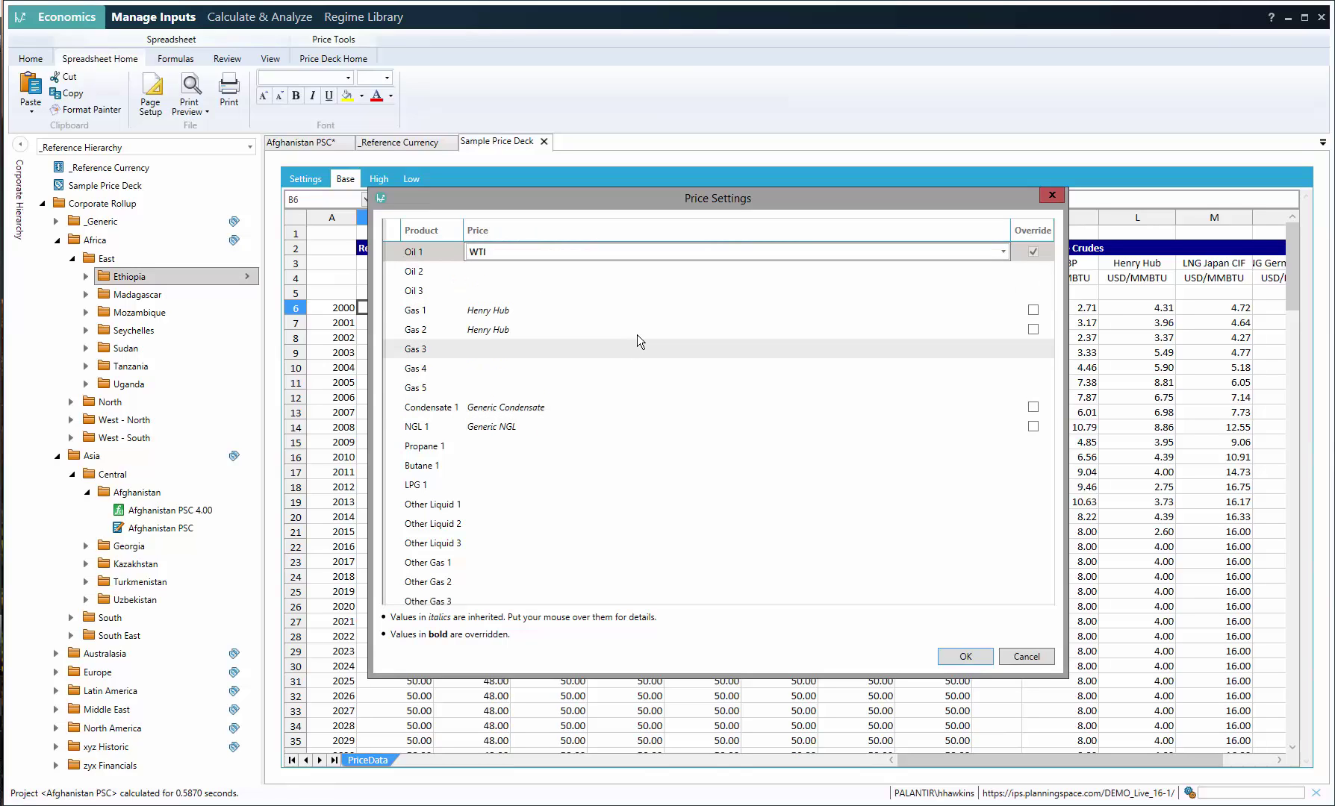
Step: Override Ethiopia's Gas 1 price with LNG Germany Import and accept the price settings
{"action": "left_click", "coordinate": [643, 309]}
{"action": "left_click", "coordinate": [1033, 310]}
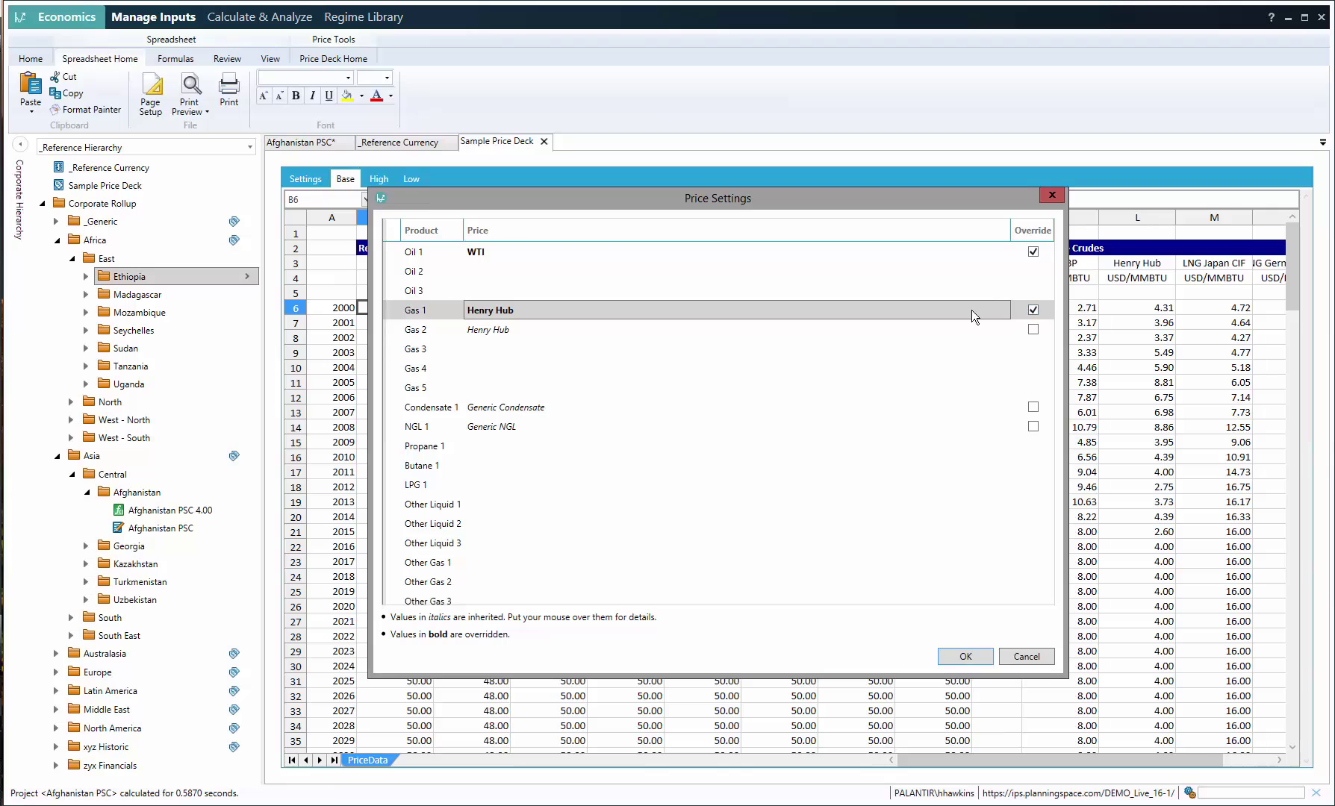
{"action": "left_click", "coordinate": [985, 308]}
{"action": "left_click", "coordinate": [985, 309]}
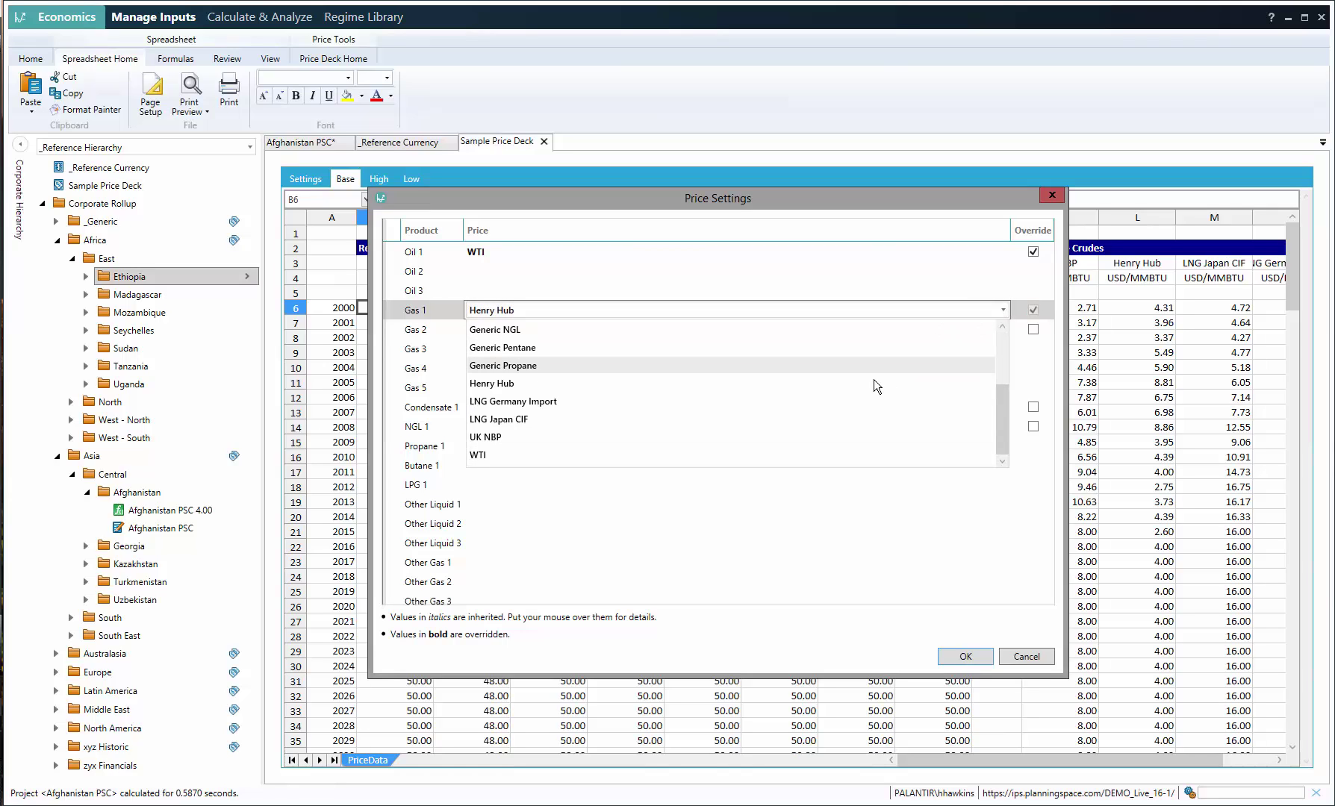
{"action": "left_click", "coordinate": [516, 402]}
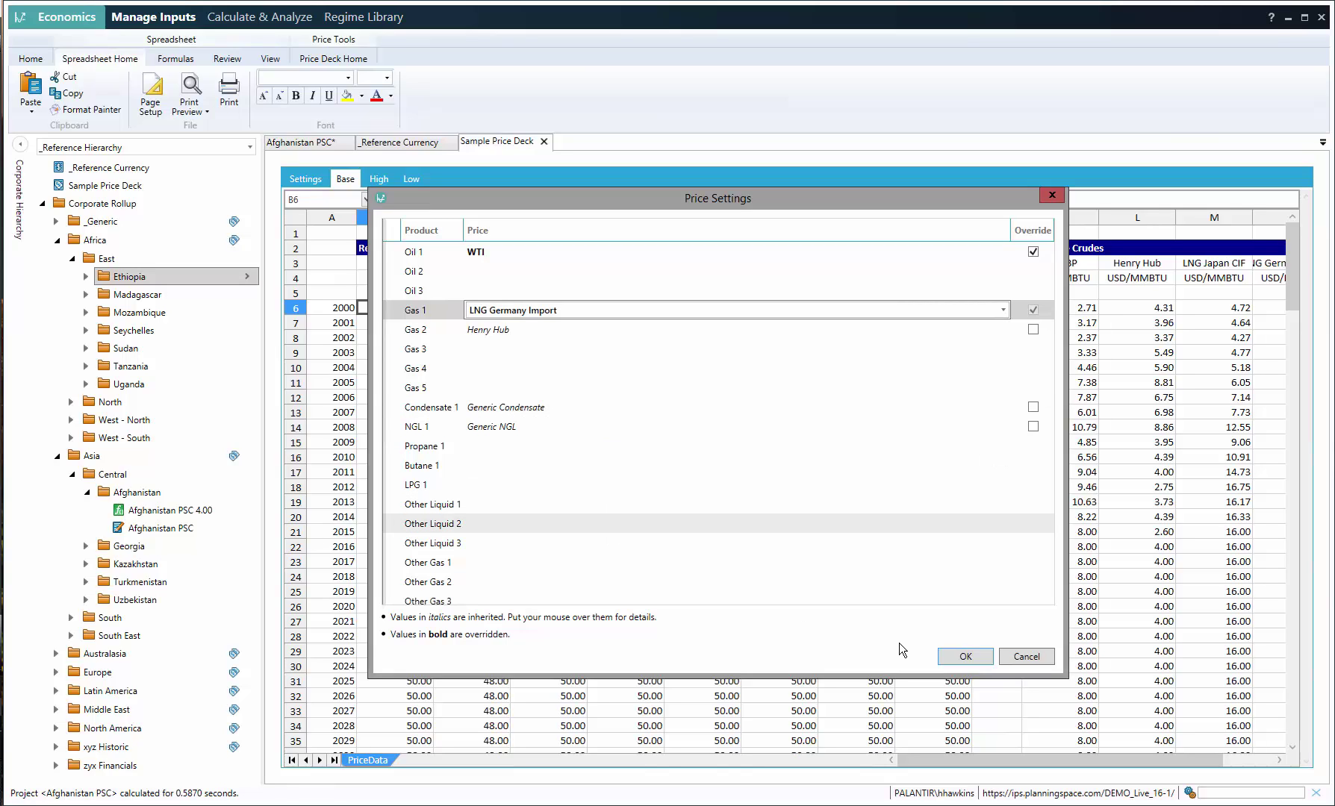
{"action": "left_click", "coordinate": [958, 657]}
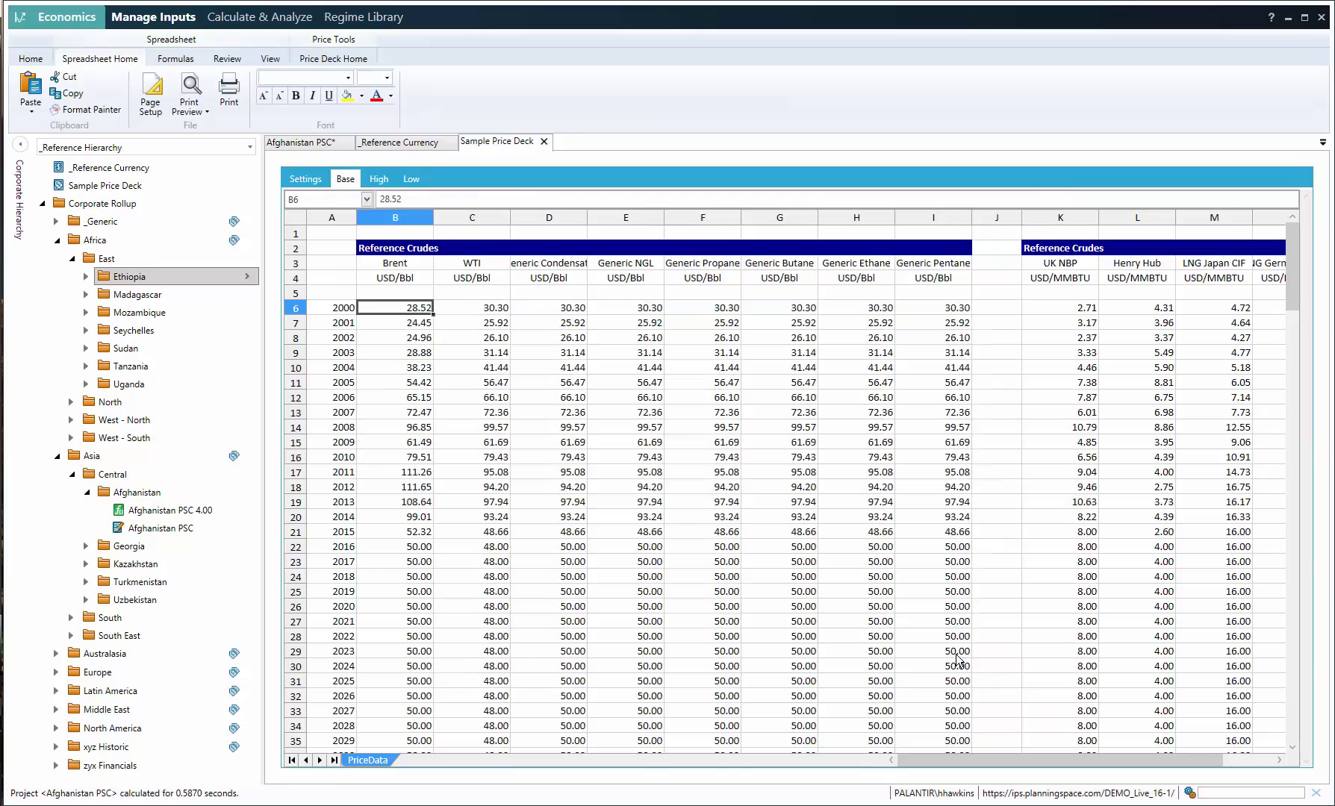
Step: Add a new term named "Block 1 Terms" to the Ethiopia folder
{"action": "right_click", "coordinate": [184, 281]}
{"action": "mouse_move", "coordinate": [215, 291]}
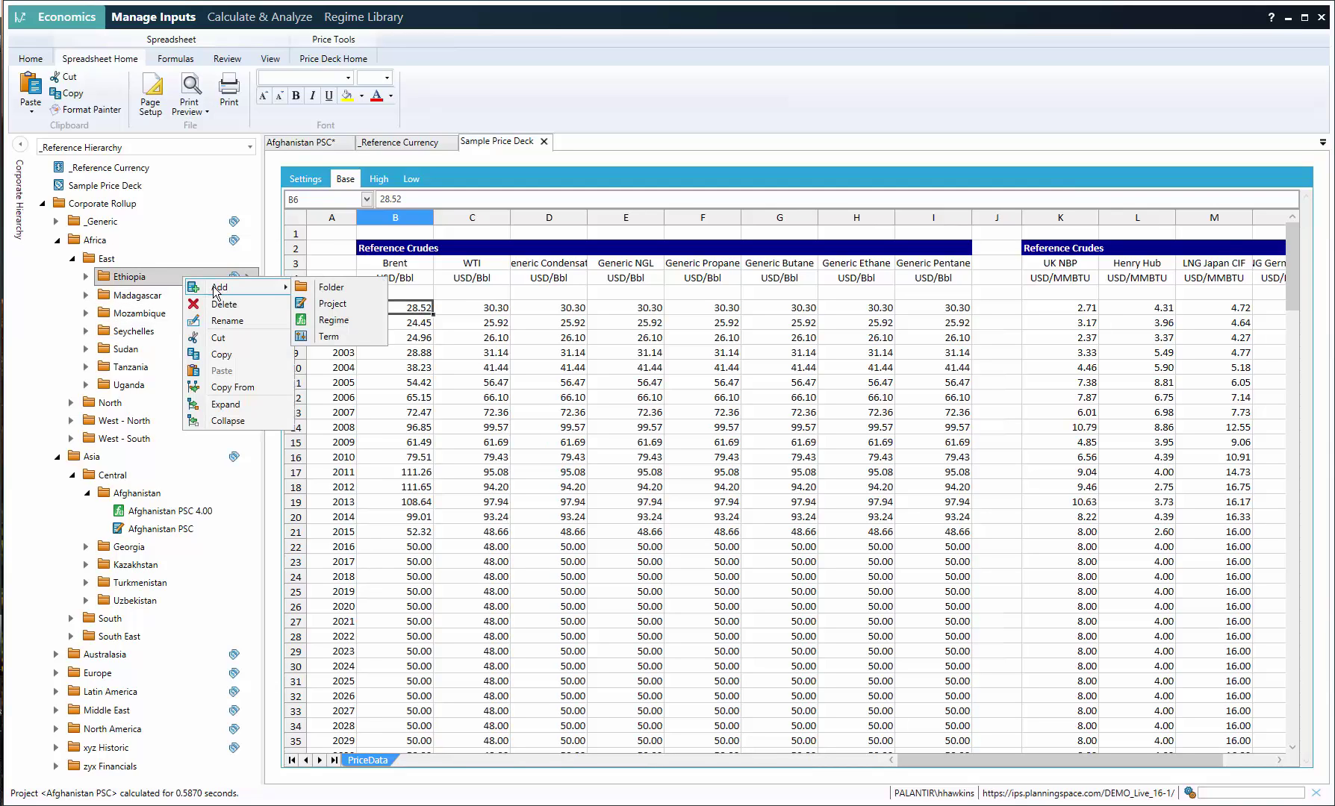
{"action": "left_click", "coordinate": [350, 341]}
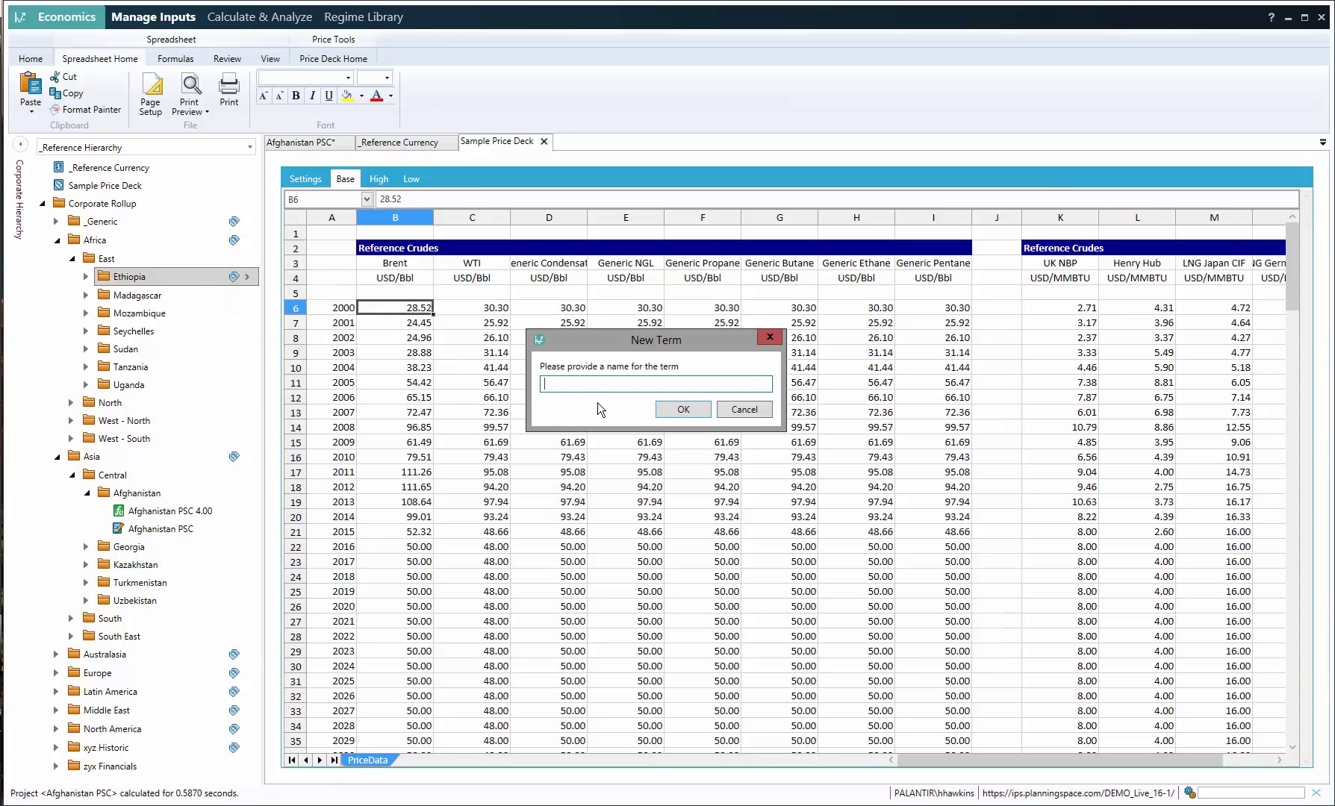
{"action": "type", "text": "Block 1 Terms"}
{"action": "key", "text": "Return"}
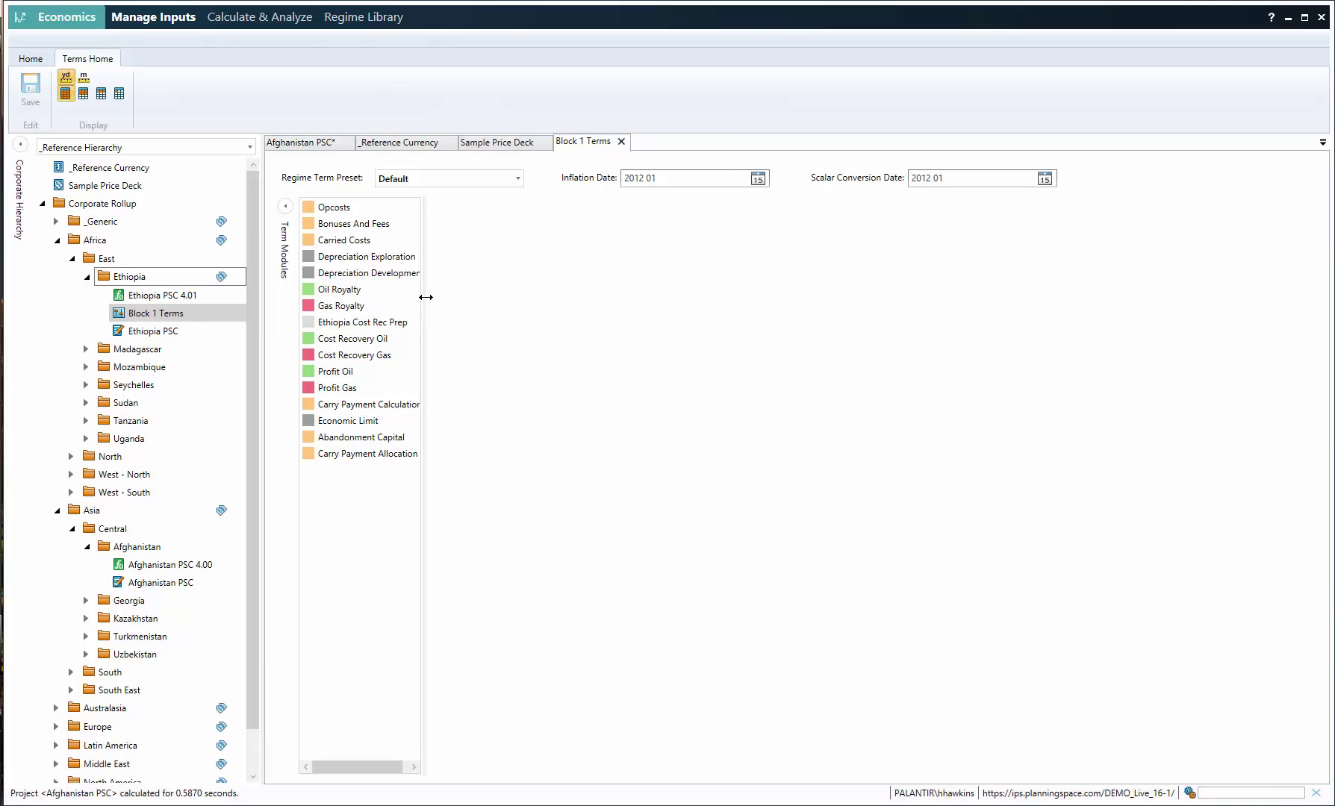
Step: Override the Oil Royalty rate lookup in Block 1 Terms, setting the 20,000, 40,000 and 60,000 Bbl/d rates to 5, 7 and 8%
{"action": "left_click_drag", "start_coordinate": [426, 297], "coordinate": [464, 295]}
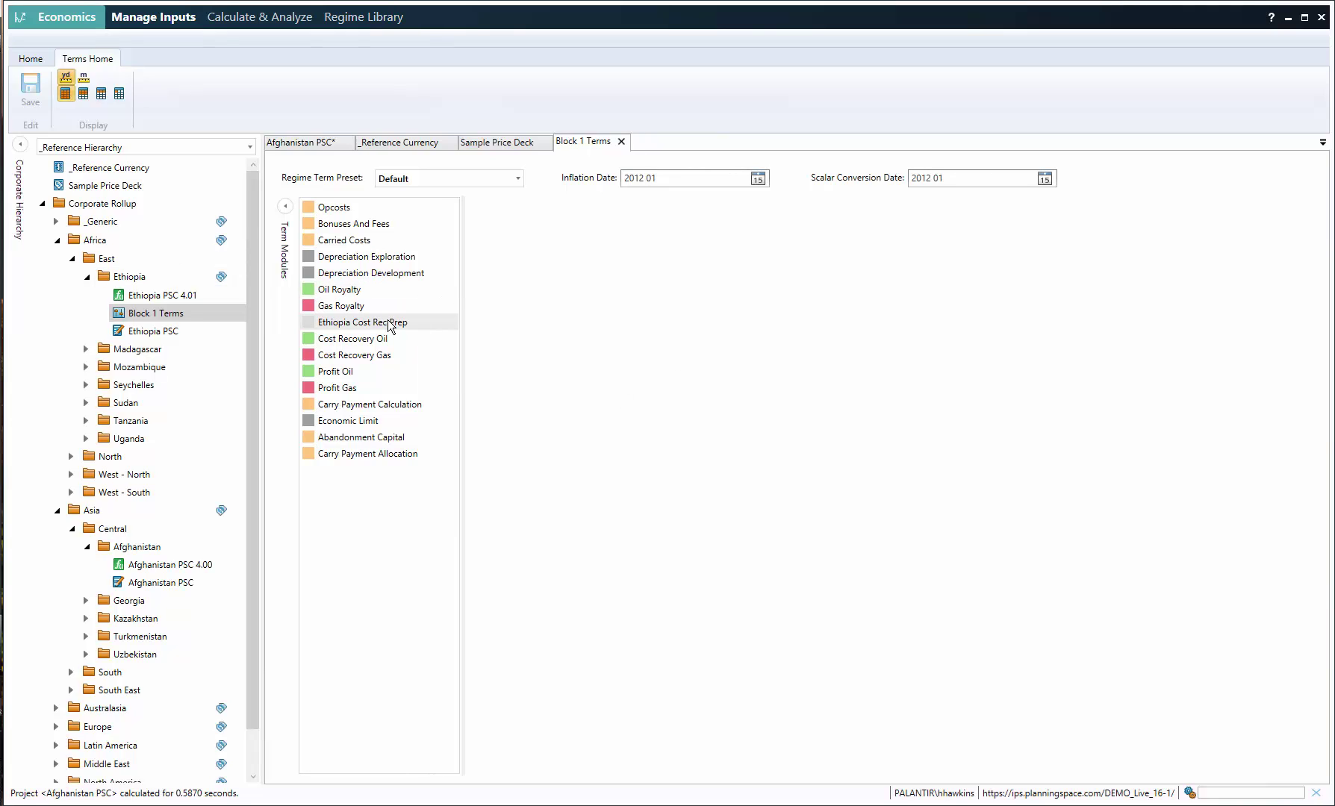
{"action": "left_click", "coordinate": [358, 290]}
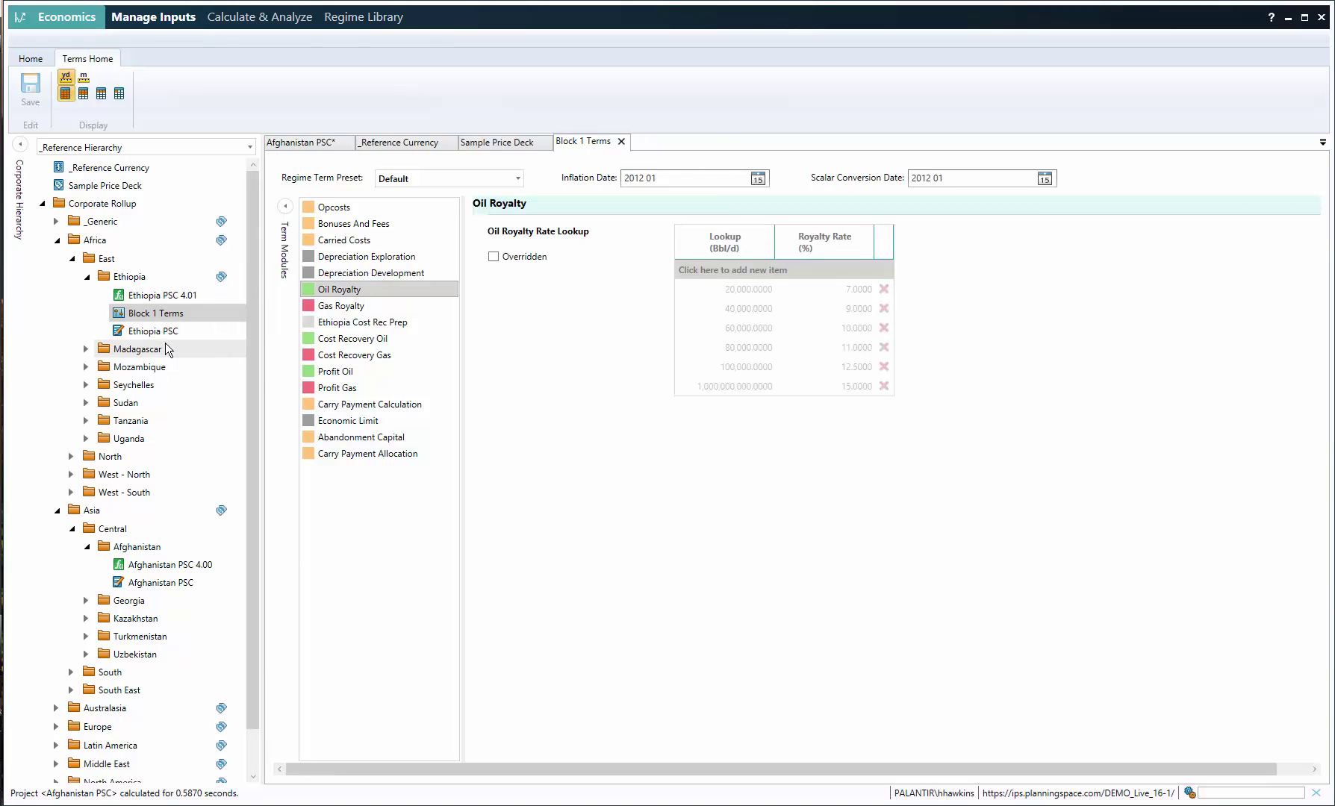
{"action": "left_click", "coordinate": [500, 259]}
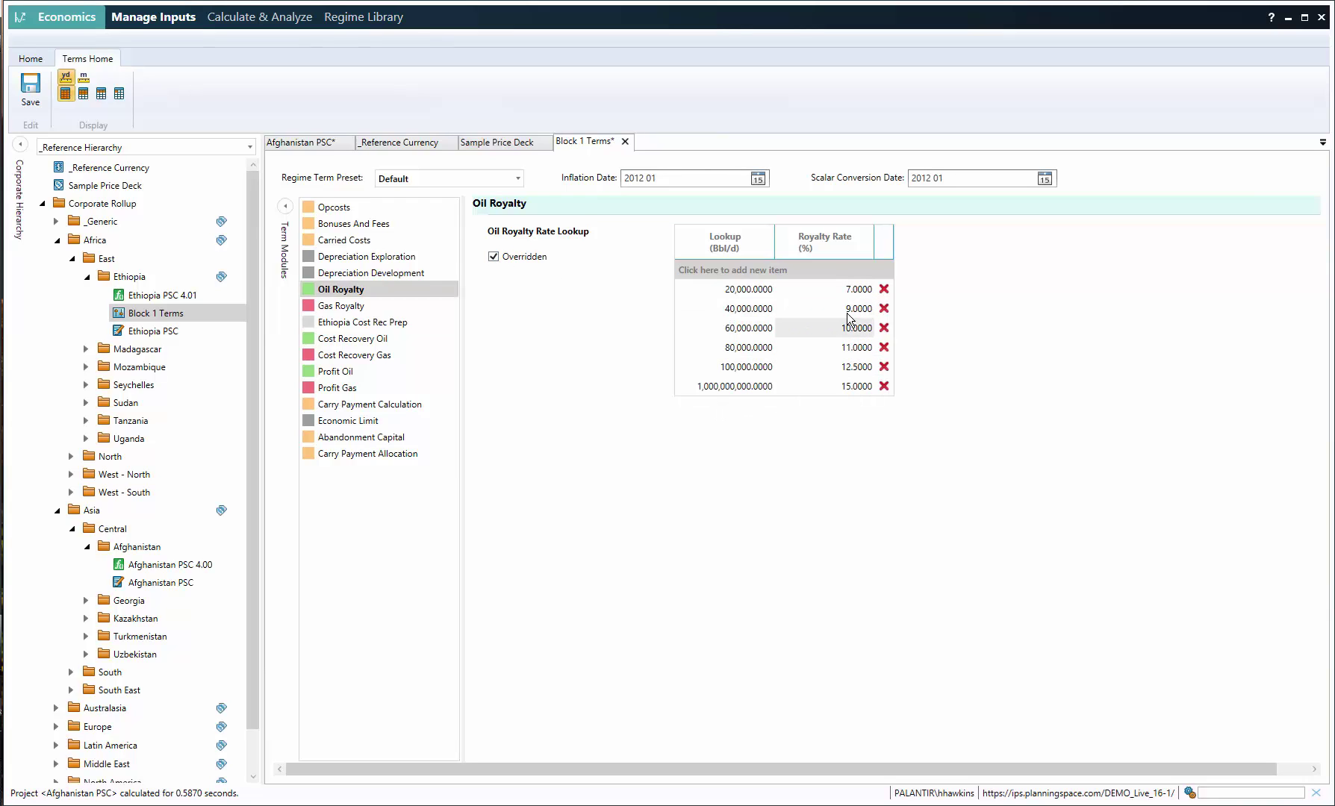
{"action": "left_click", "coordinate": [856, 293]}
{"action": "type", "text": "5"}
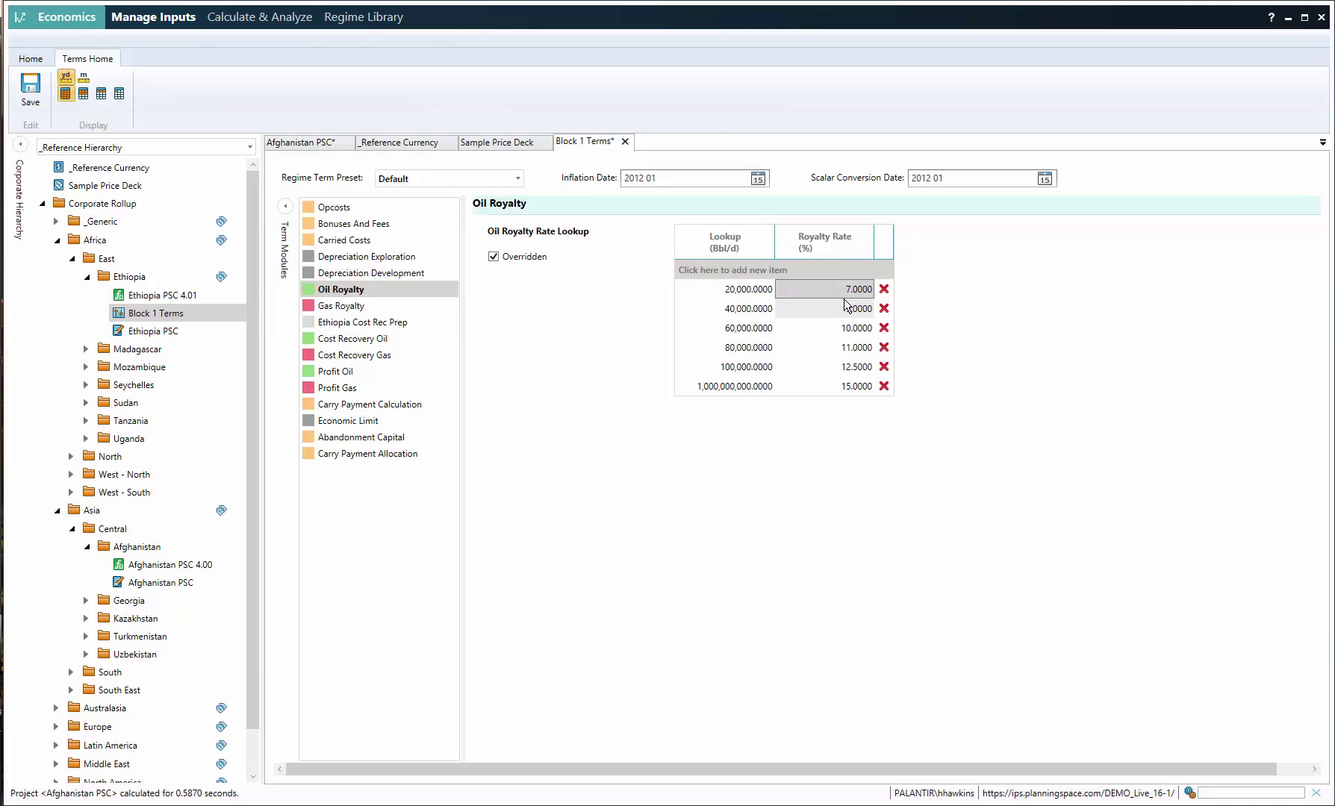
{"action": "left_click", "coordinate": [842, 312]}
{"action": "type", "text": "7"}
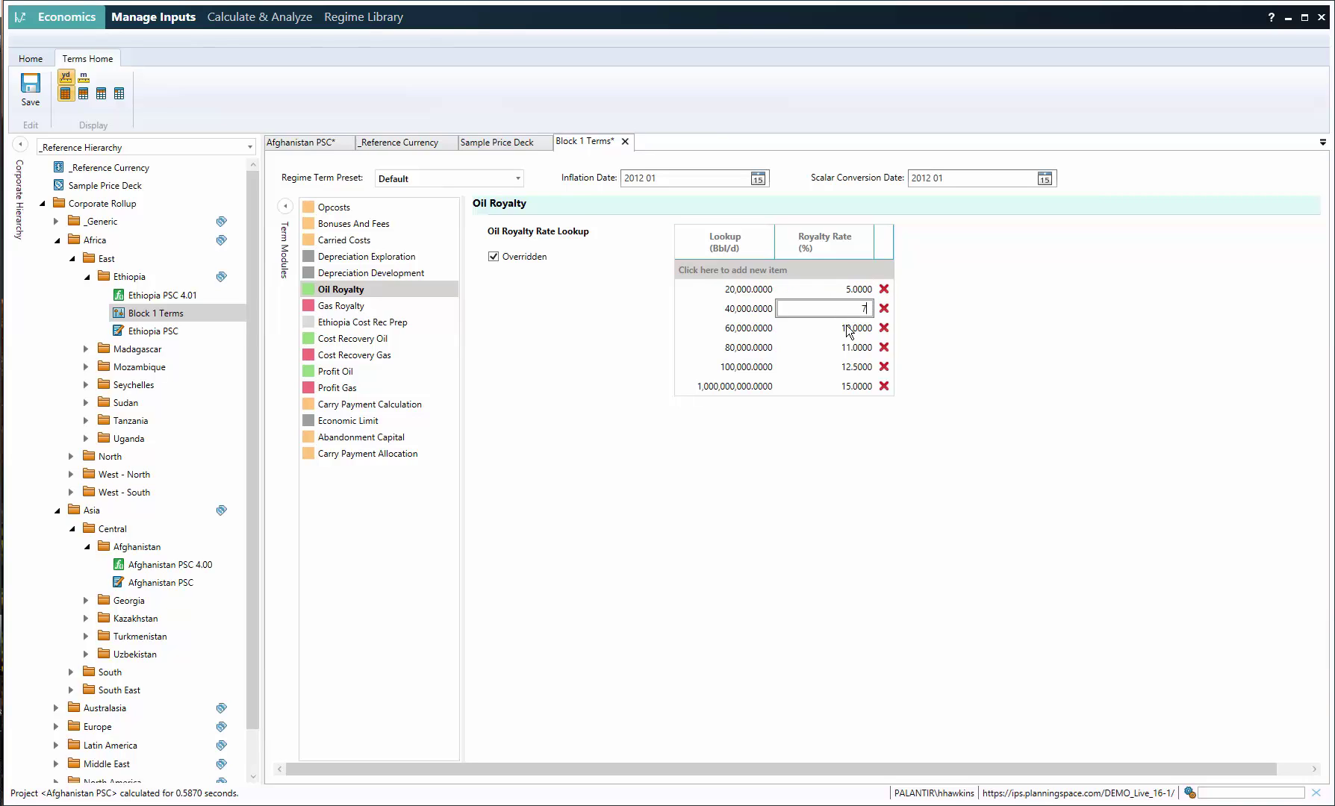
{"action": "left_click", "coordinate": [847, 330]}
{"action": "type", "text": "8"}
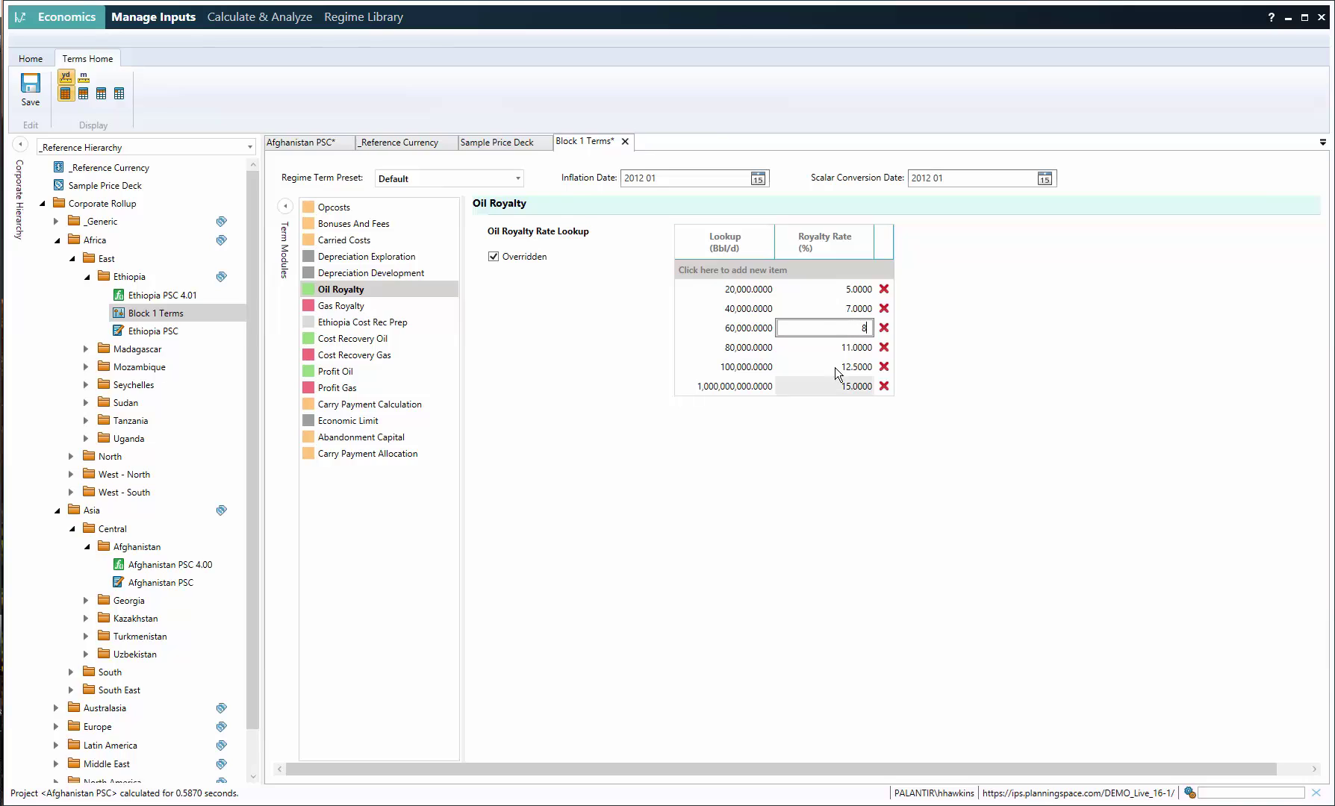
Step: Set the oil royalty rates for 80,000, 100,000 and 1,000,000,000 Bbl/d to 9, 10 and 12% and save the terms
{"action": "left_click", "coordinate": [837, 353]}
{"action": "type", "text": "9"}
{"action": "left_click", "coordinate": [837, 367]}
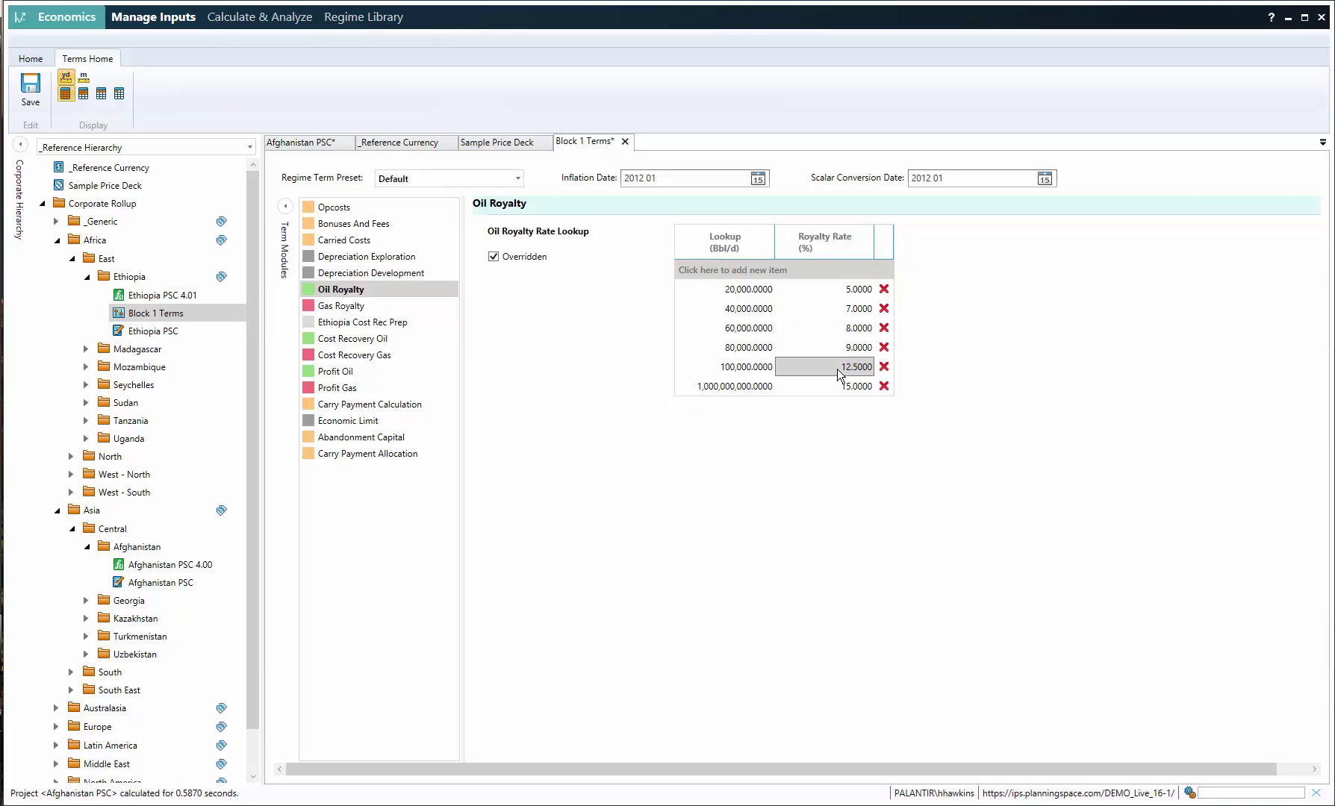
{"action": "type", "text": "10"}
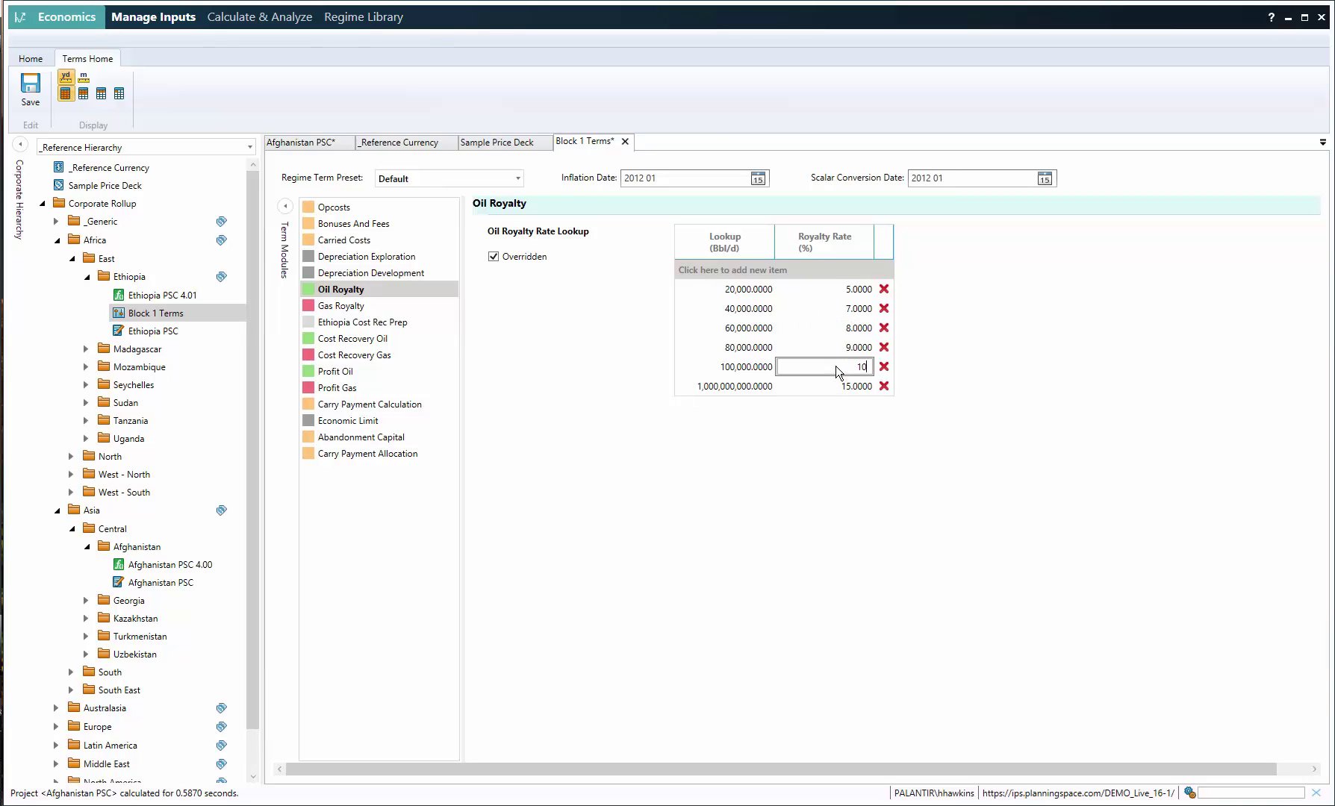
{"action": "left_click", "coordinate": [836, 386]}
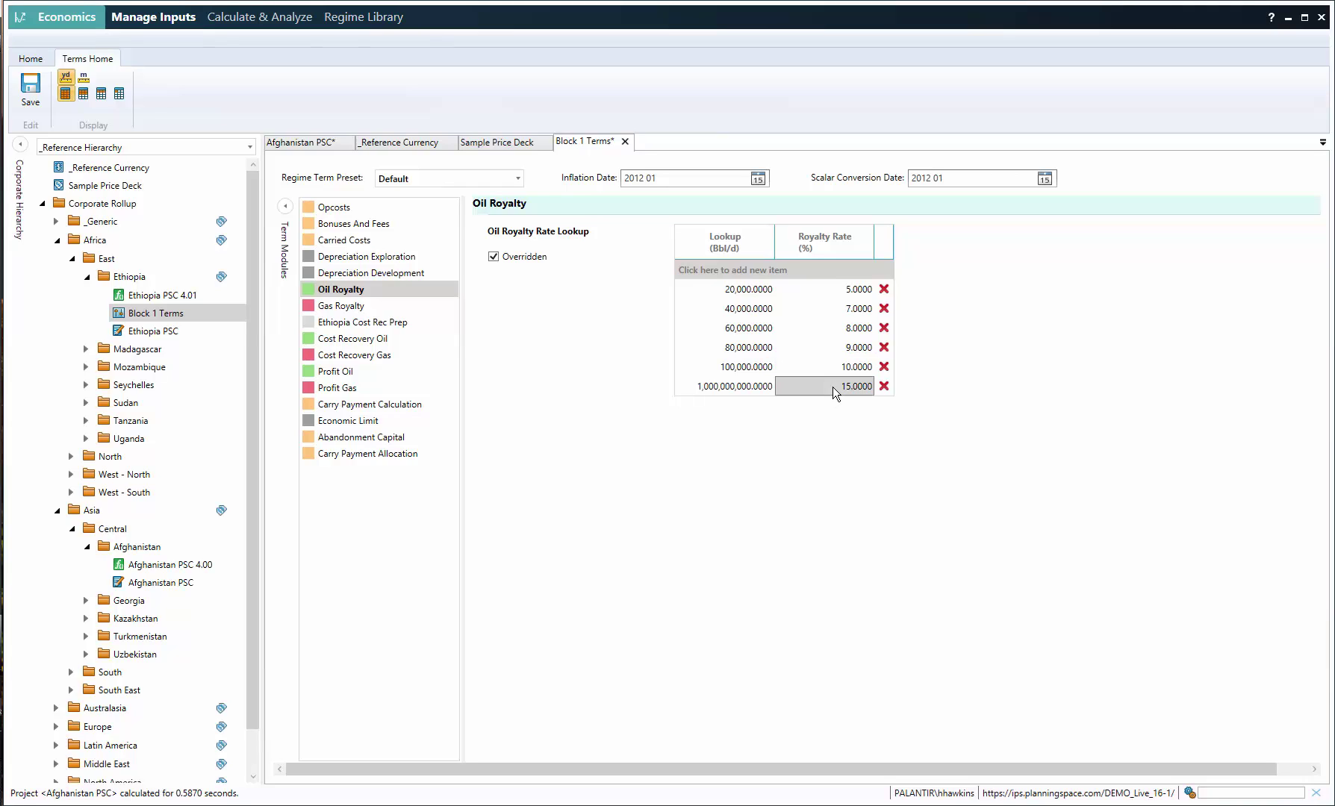
{"action": "type", "text": "12"}
{"action": "key", "text": "Return"}
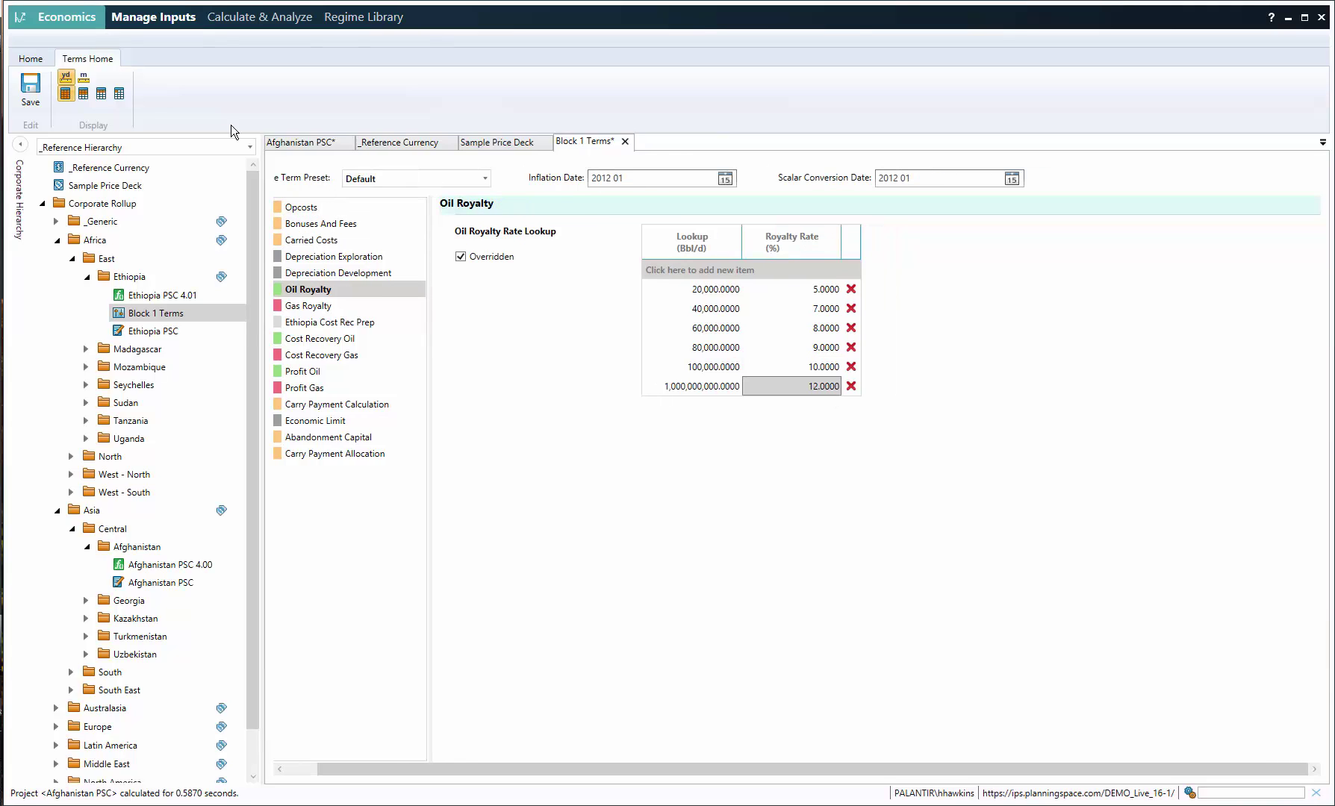
{"action": "left_click", "coordinate": [30, 88]}
Step: Check which regime term presets are available for Block 1 Terms, keeping the Default preset
{"action": "left_click", "coordinate": [452, 181]}
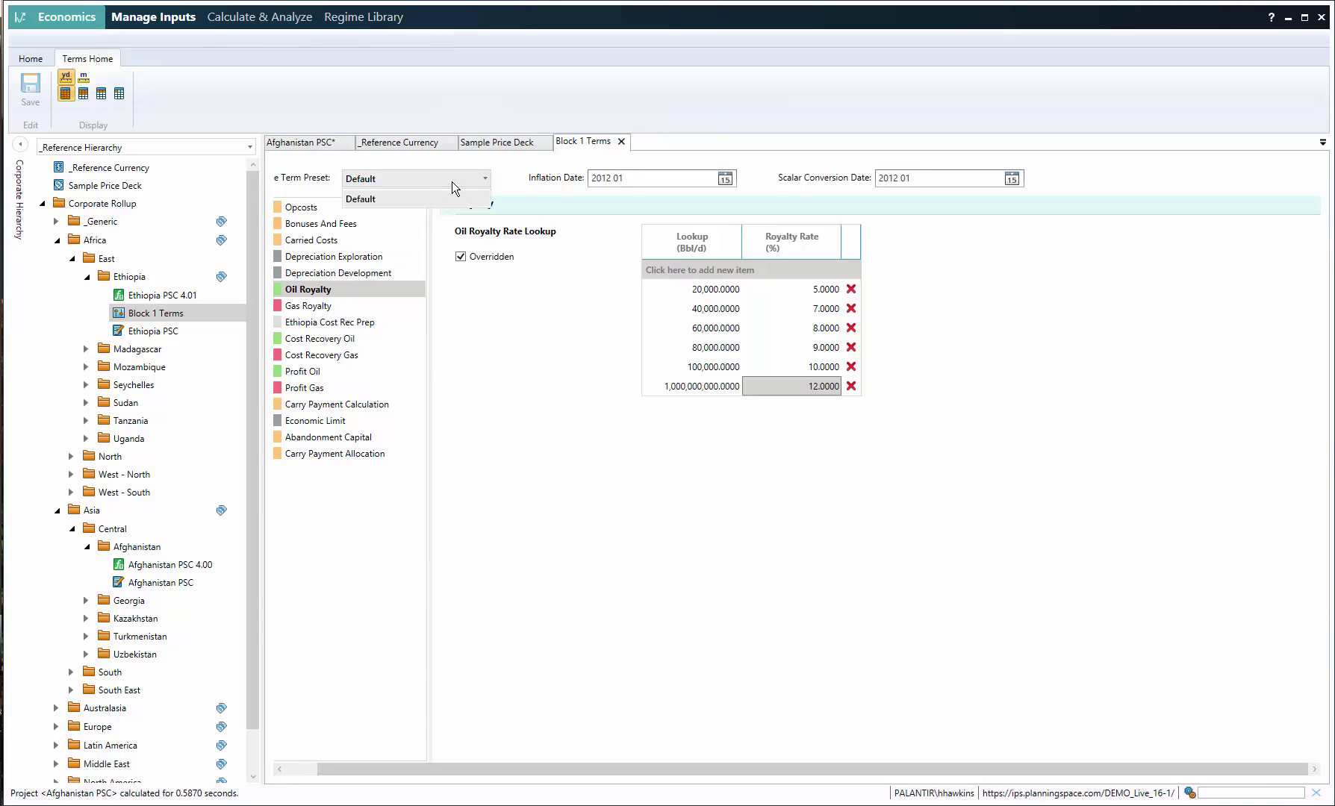
{"action": "left_click", "coordinate": [451, 181]}
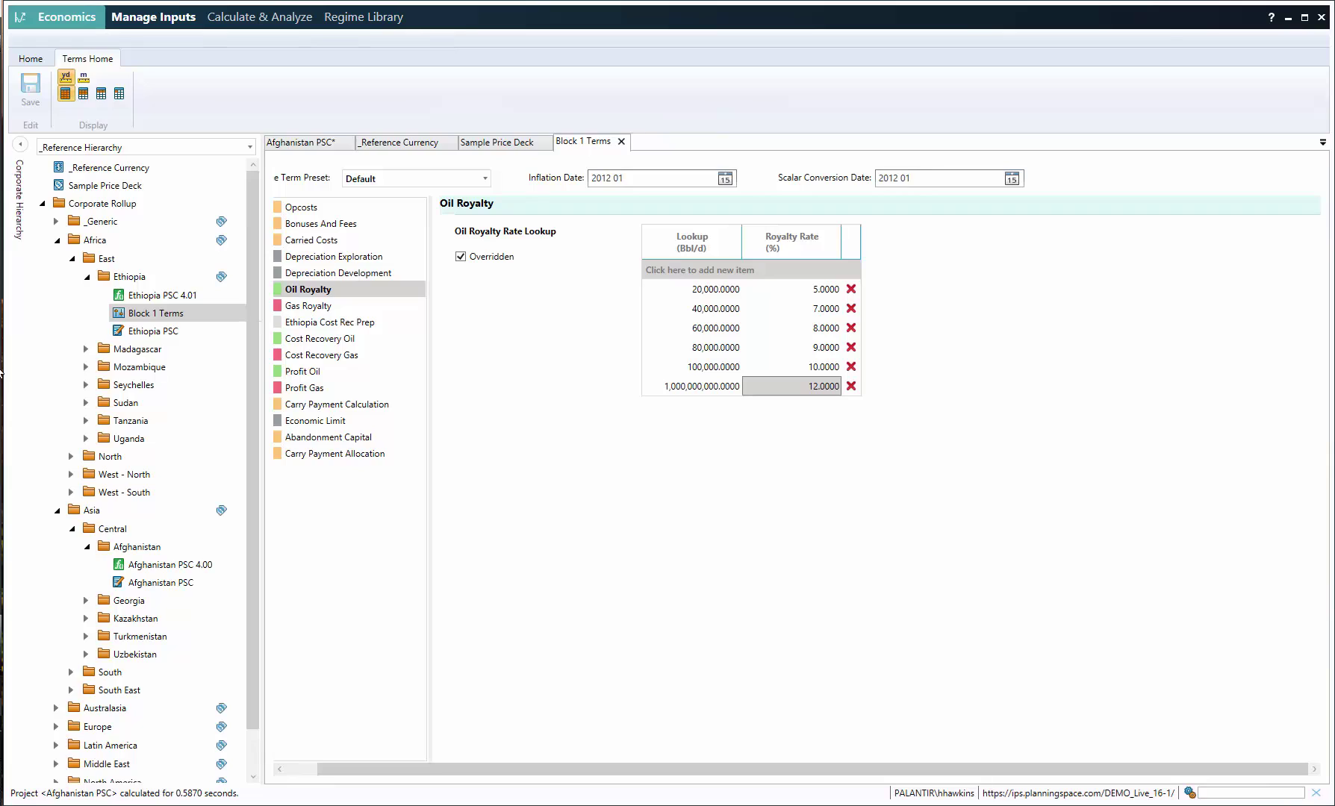
Step: Switch to Calculate & Analyze and add a result set named "Test 3" under RootFolder
{"action": "left_click", "coordinate": [249, 23]}
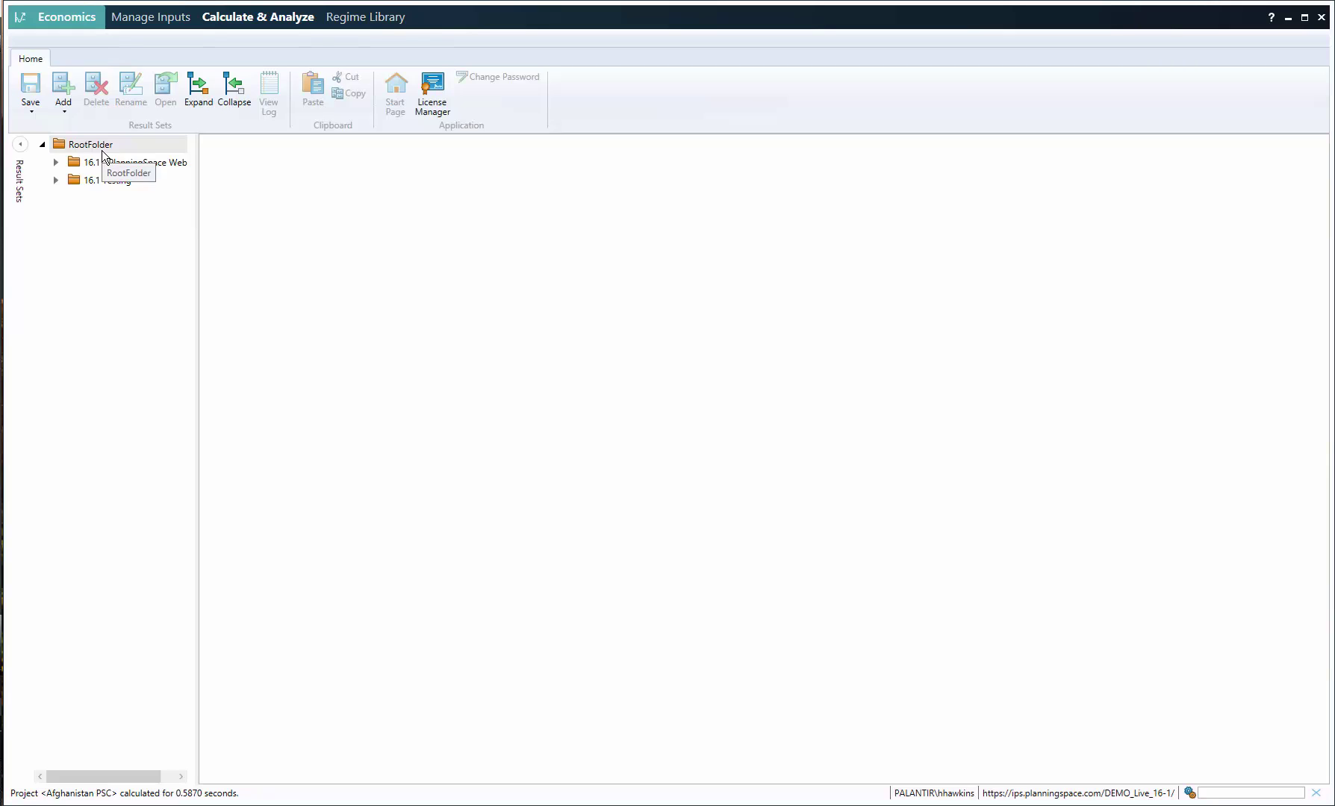
{"action": "left_click", "coordinate": [101, 150]}
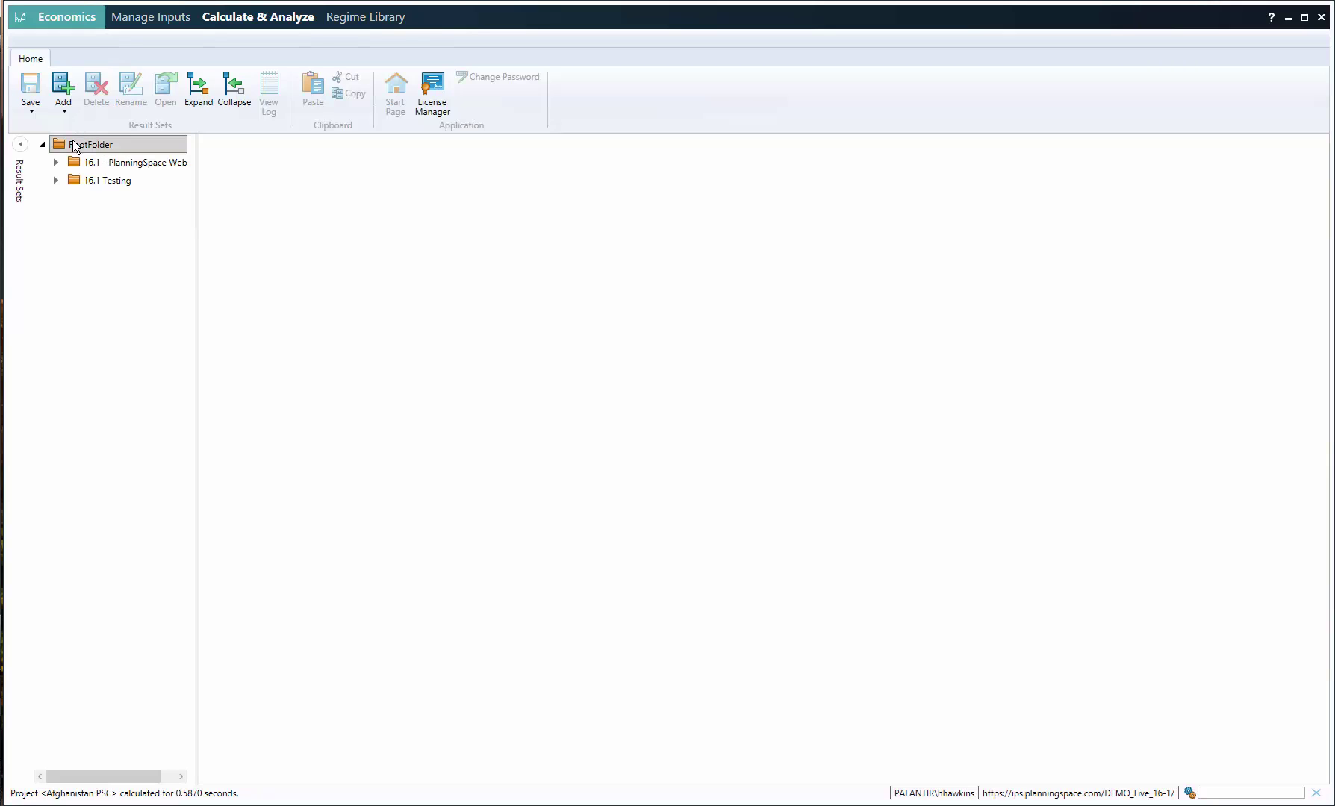
{"action": "right_click", "coordinate": [73, 148]}
{"action": "left_click", "coordinate": [66, 106]}
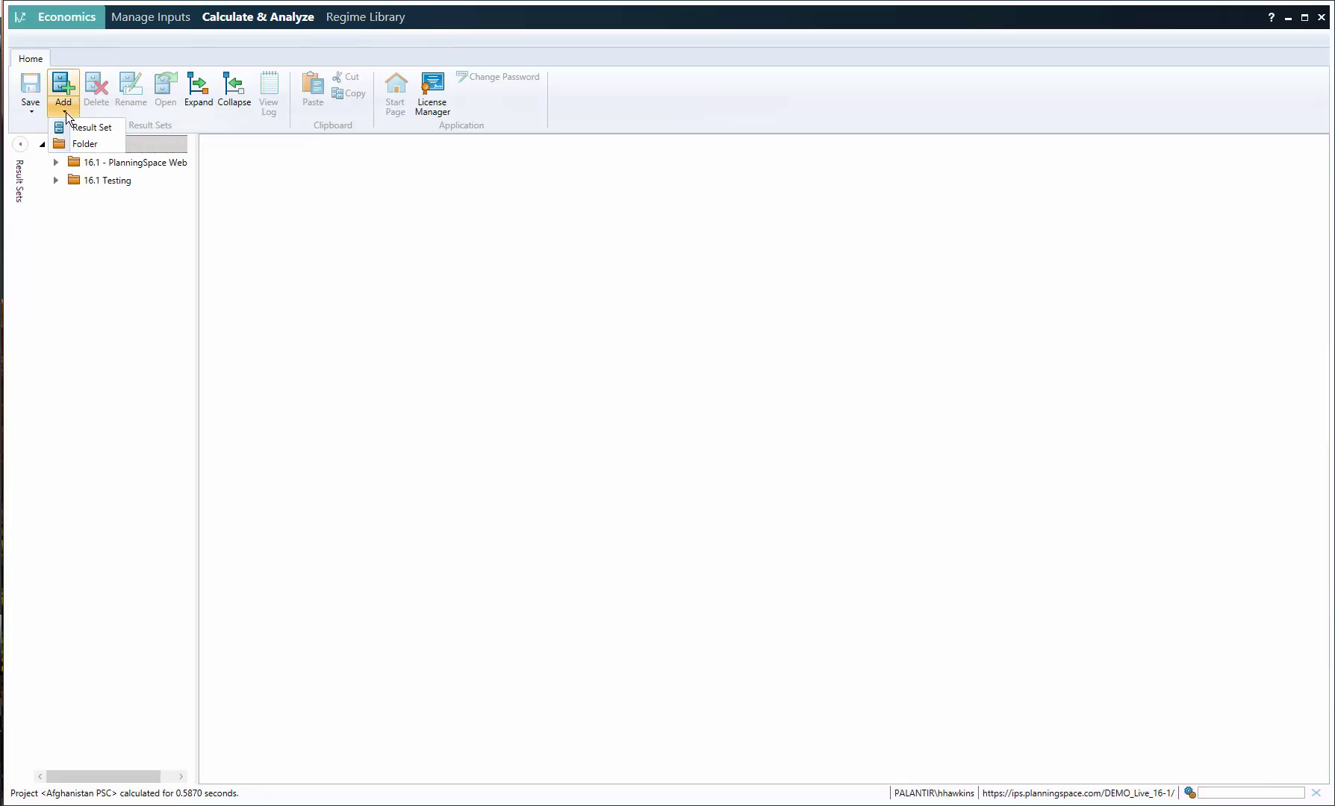
{"action": "left_click", "coordinate": [77, 125]}
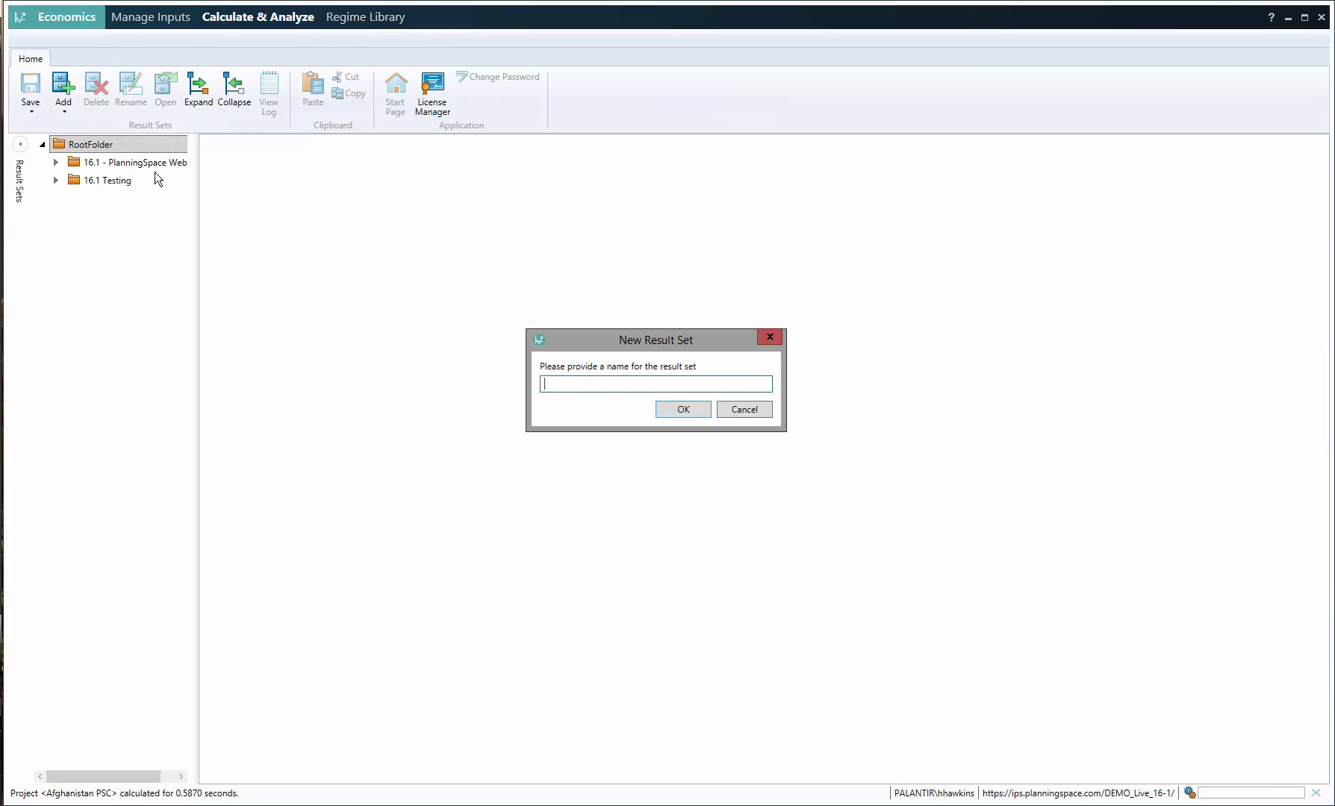
{"action": "type", "text": "Test 3"}
{"action": "left_click", "coordinate": [677, 407]}
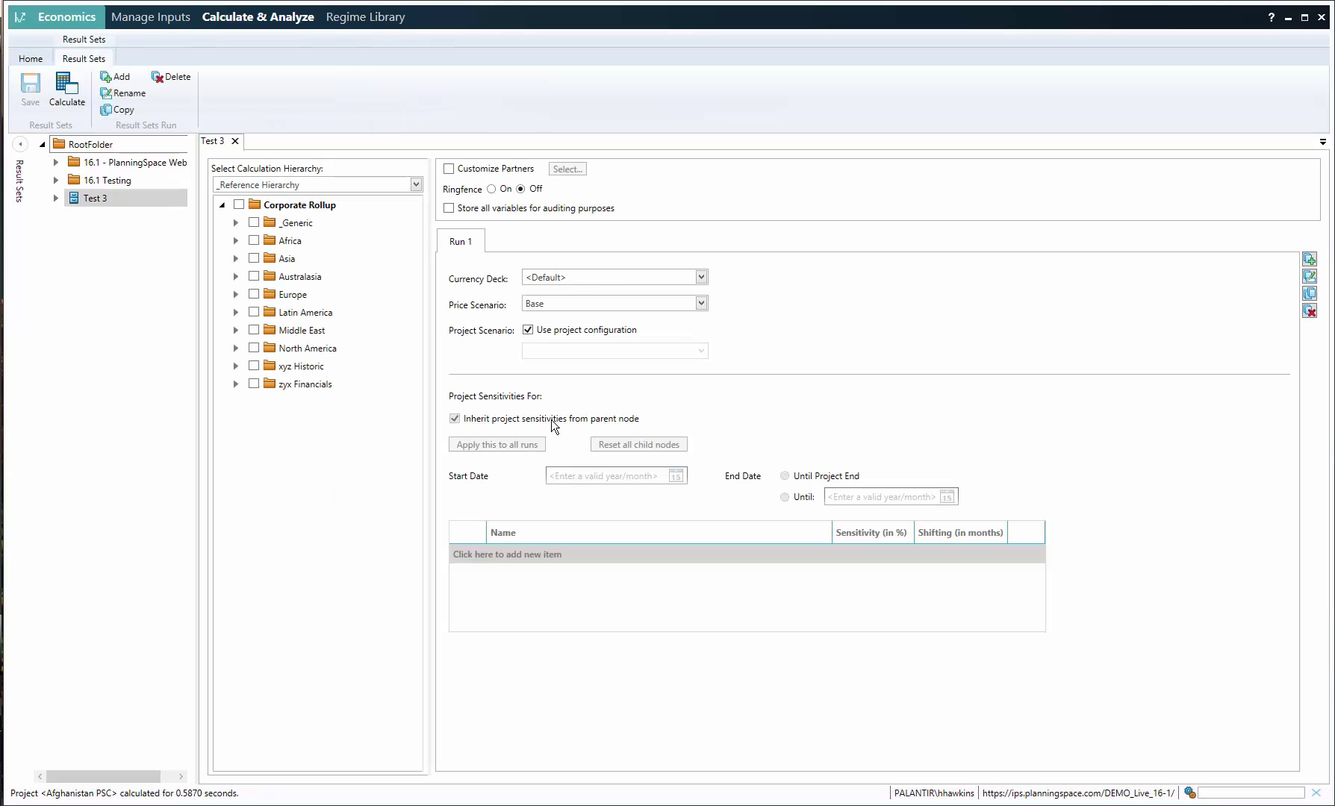
Step: Include all East Africa countries under Africa in the calculation hierarchy of result set Test 3
{"action": "left_click", "coordinate": [236, 240]}
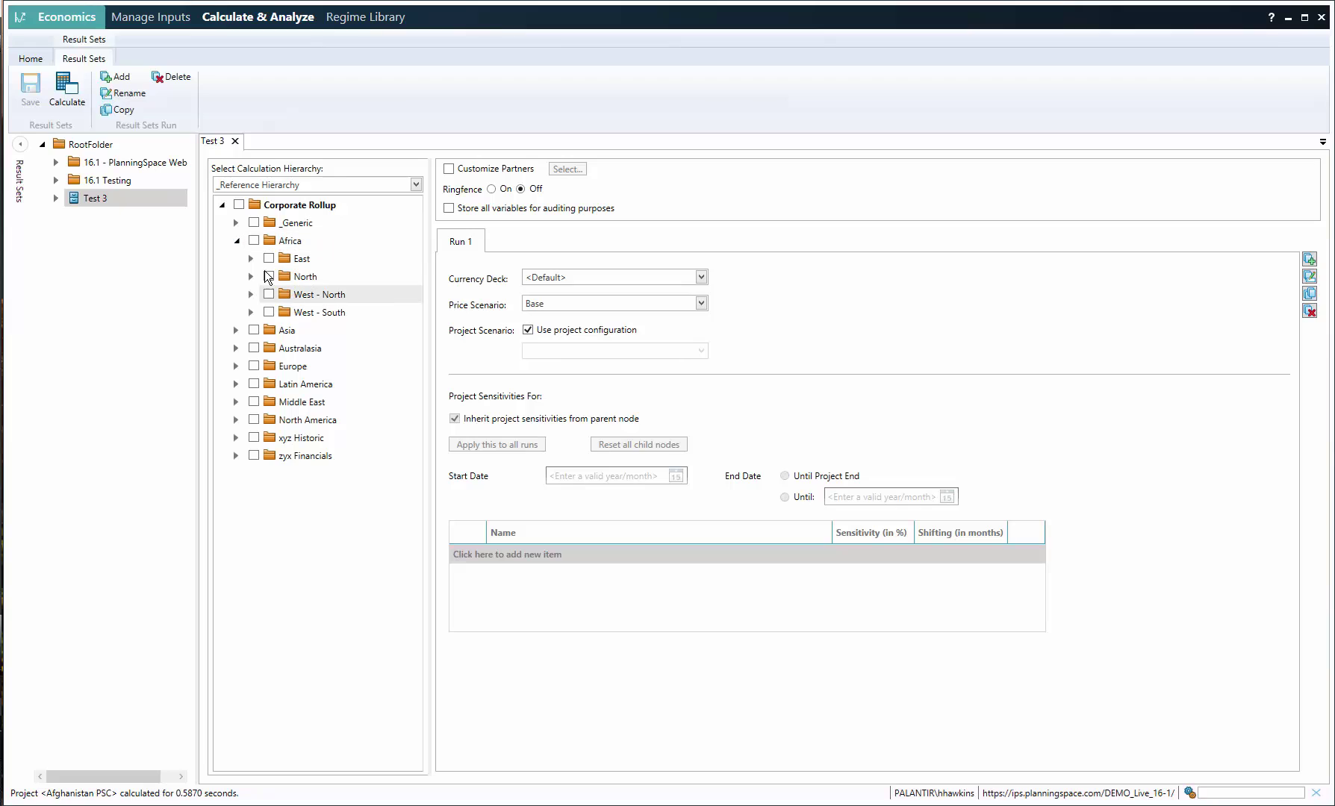
{"action": "left_click", "coordinate": [251, 258]}
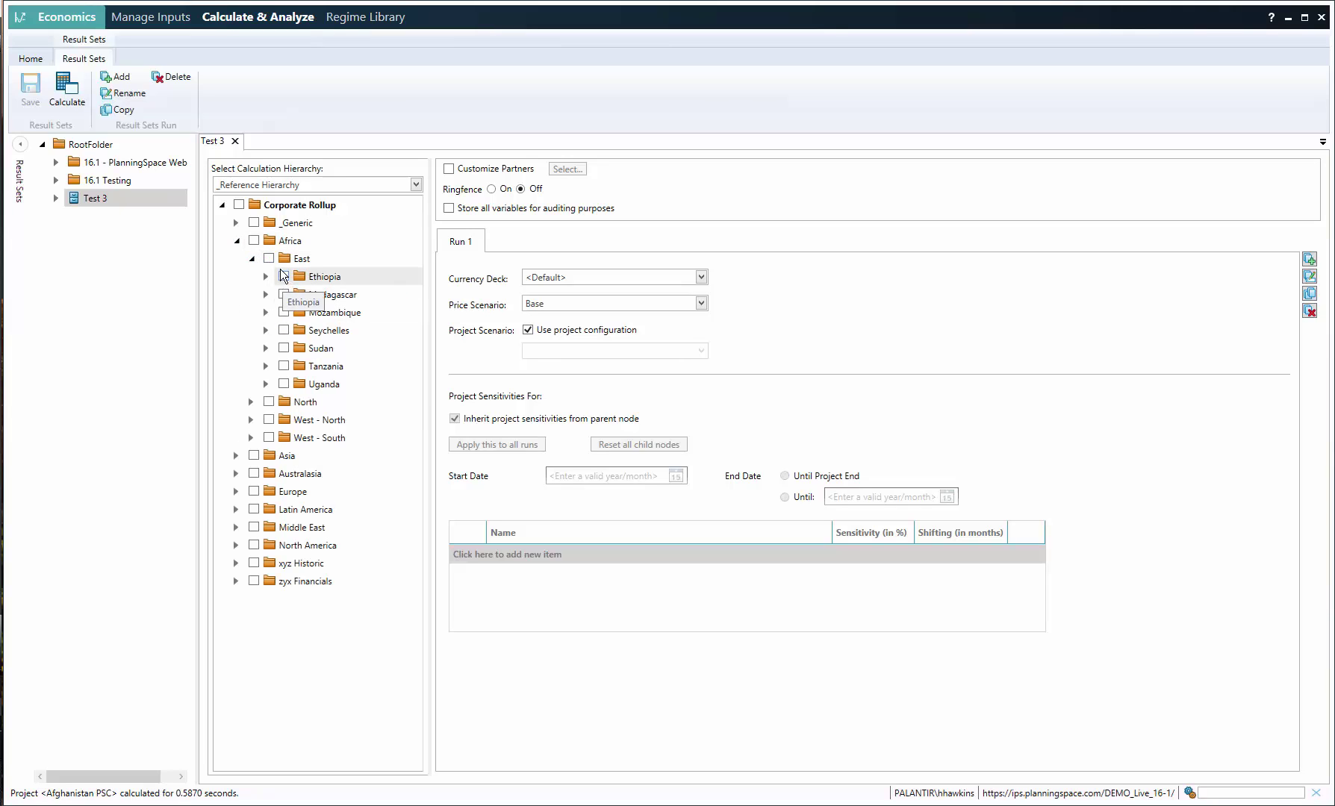
{"action": "left_click", "coordinate": [271, 259]}
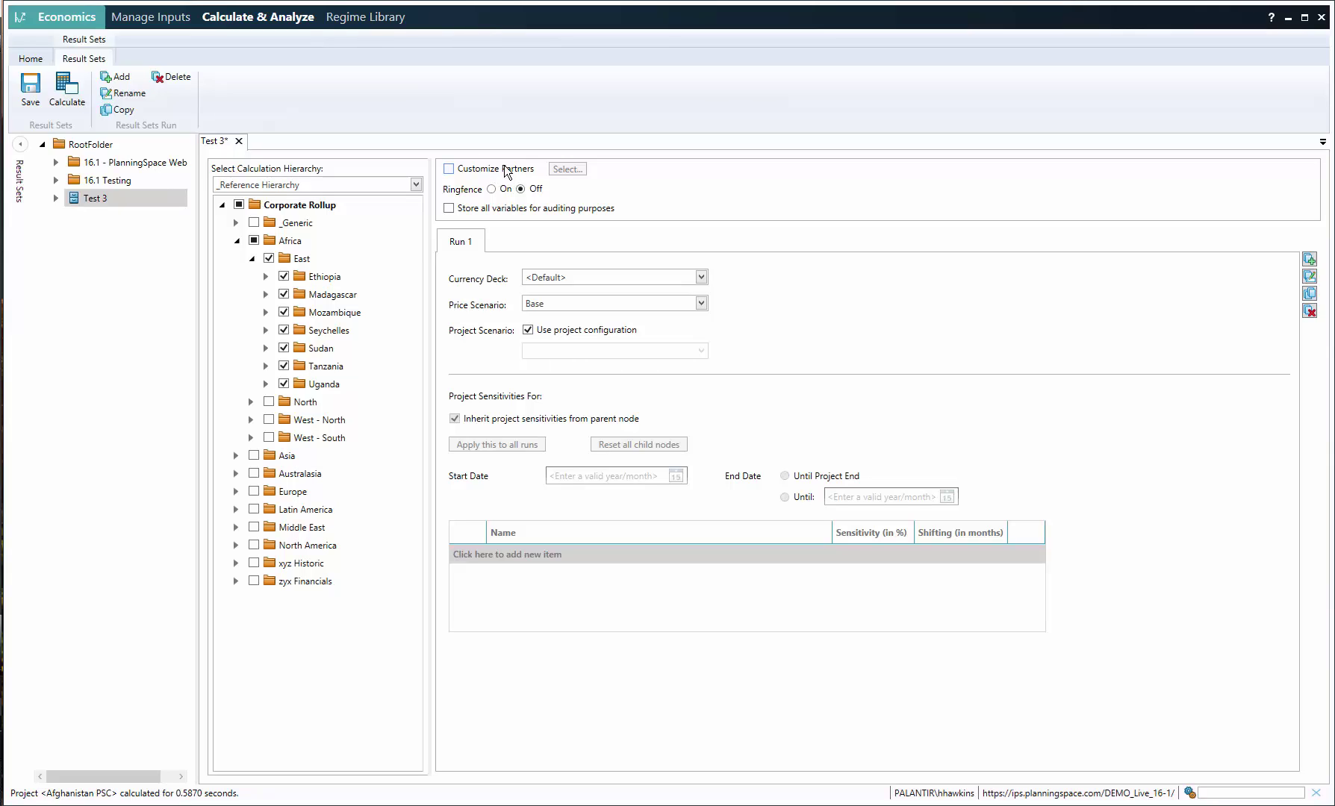
Step: Enable partner customization for Test 3 and check the selectable partners, accepting the selection with none chosen
{"action": "left_click", "coordinate": [471, 170]}
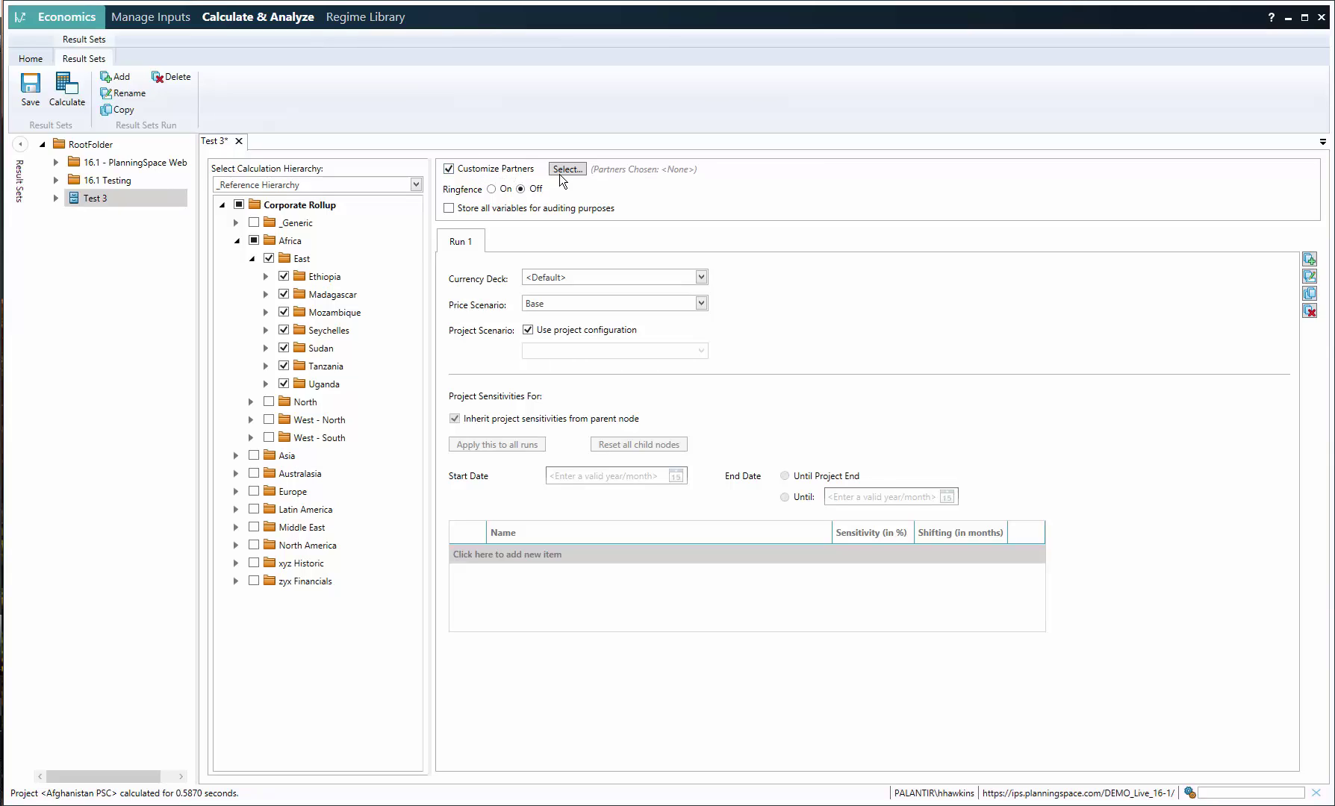
{"action": "left_click", "coordinate": [566, 168]}
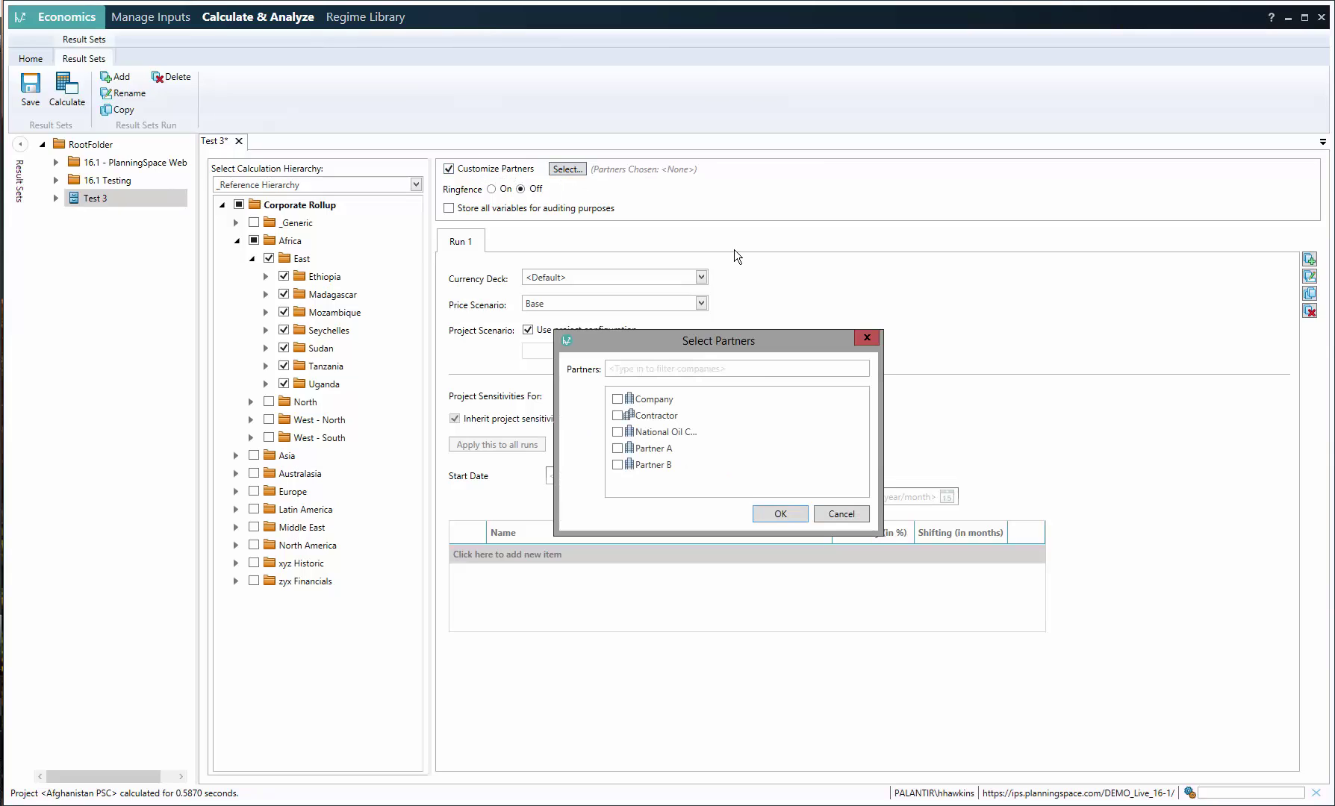
{"action": "left_click", "coordinate": [780, 515]}
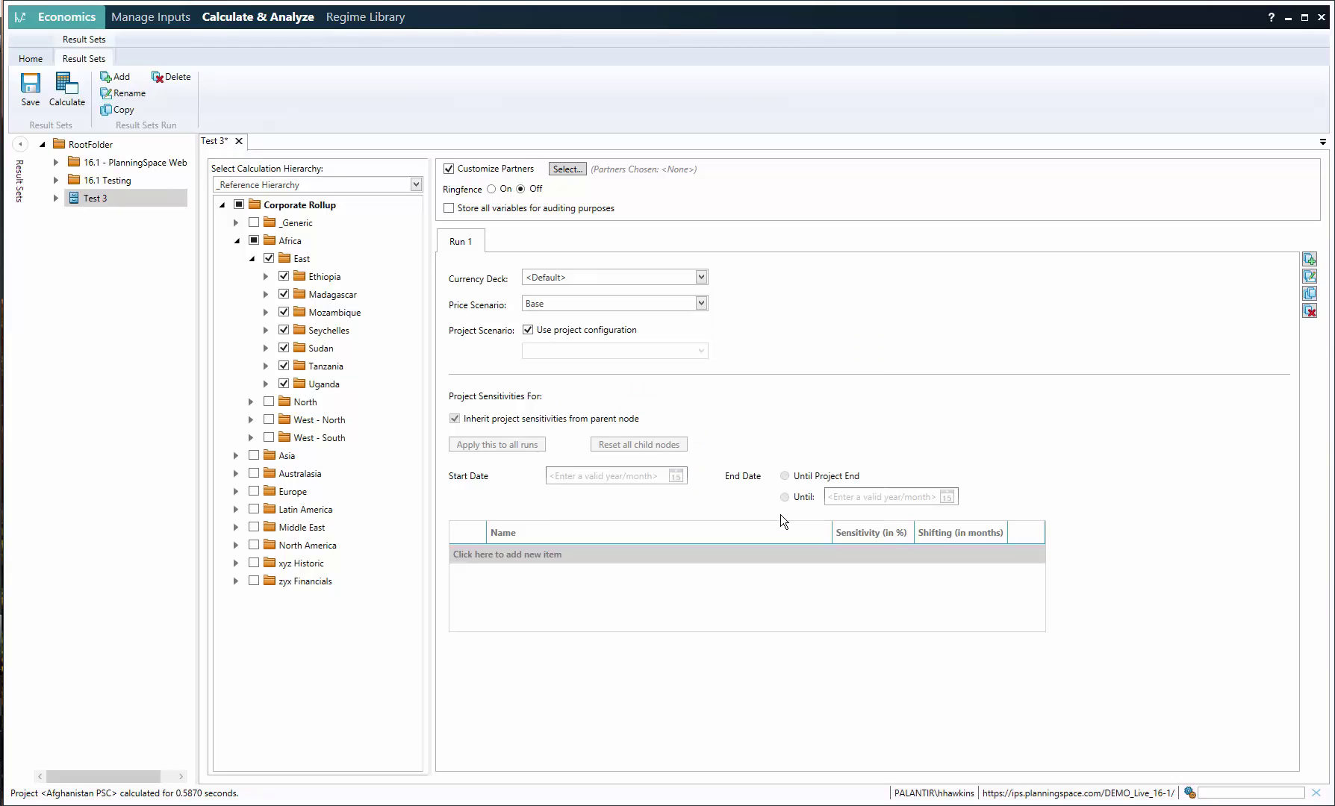
Step: Save result set Test 3, calculate it, and check the calculation progress before dismissing the notification
{"action": "key", "text": "ctrl+s"}
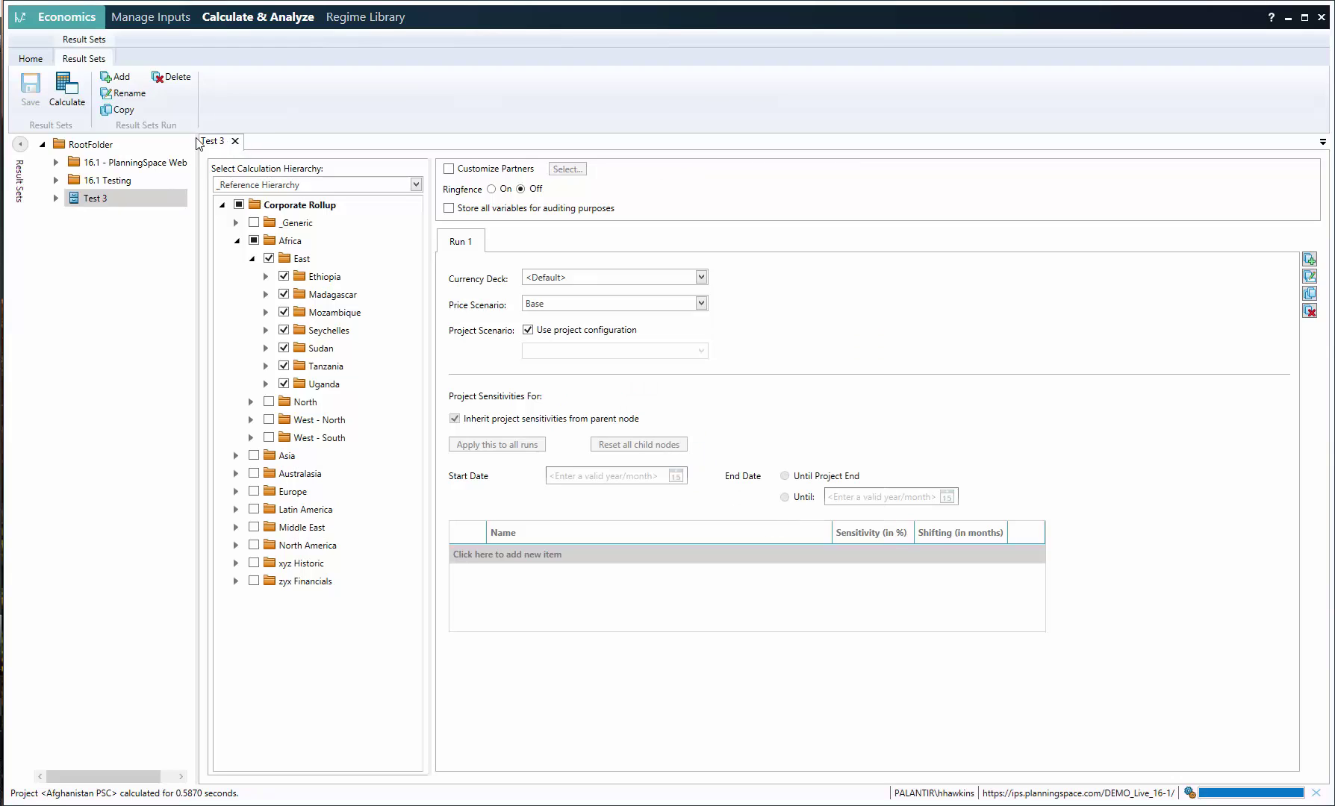
{"action": "left_click", "coordinate": [67, 96]}
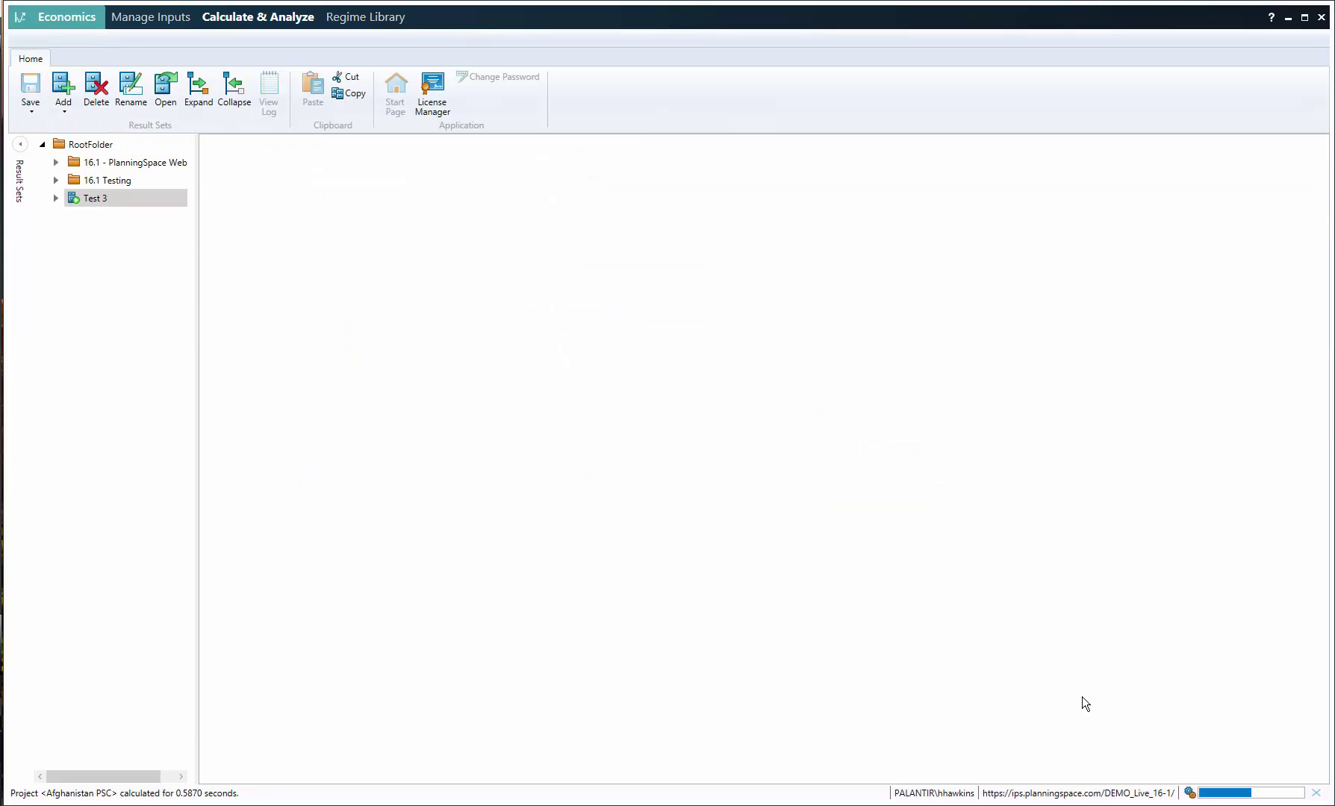
{"action": "left_click", "coordinate": [1235, 797]}
{"action": "left_click", "coordinate": [1227, 796]}
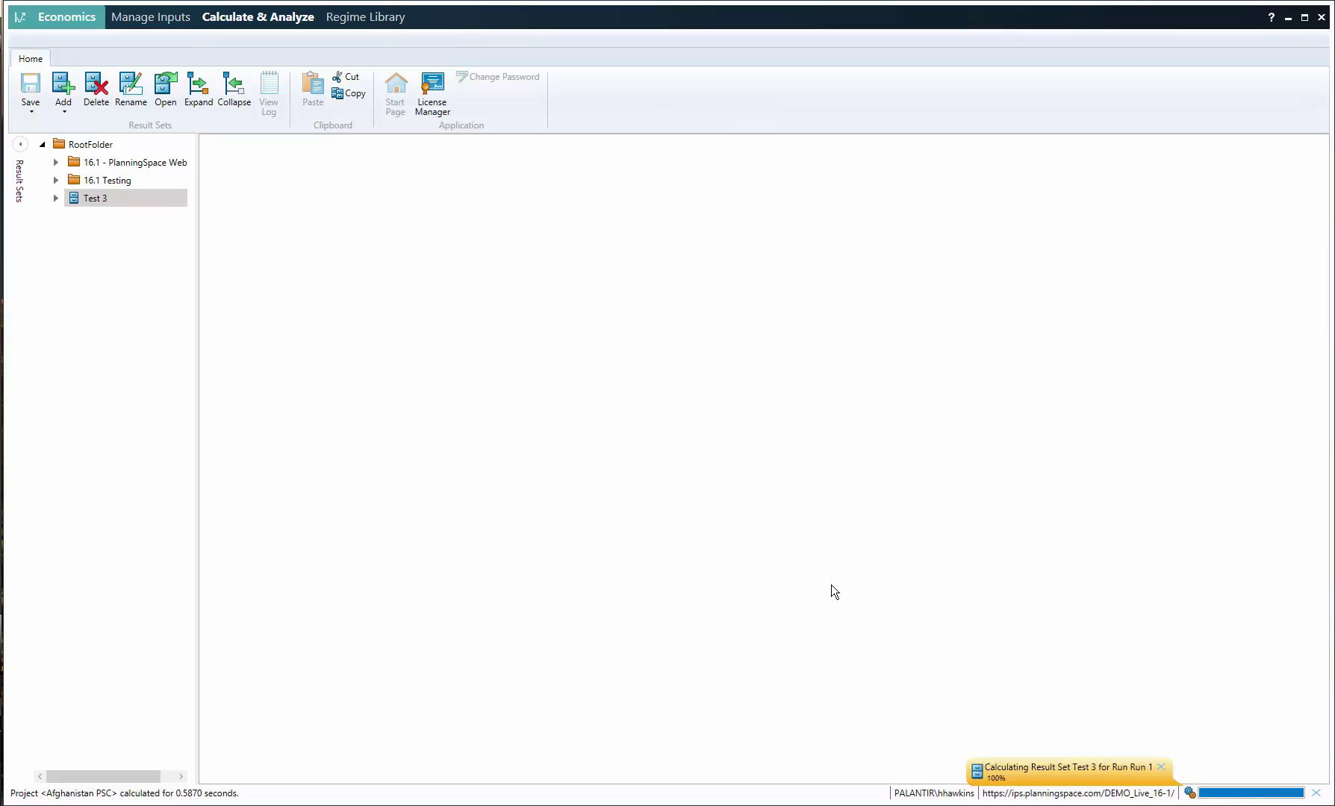
{"action": "left_click", "coordinate": [1161, 767]}
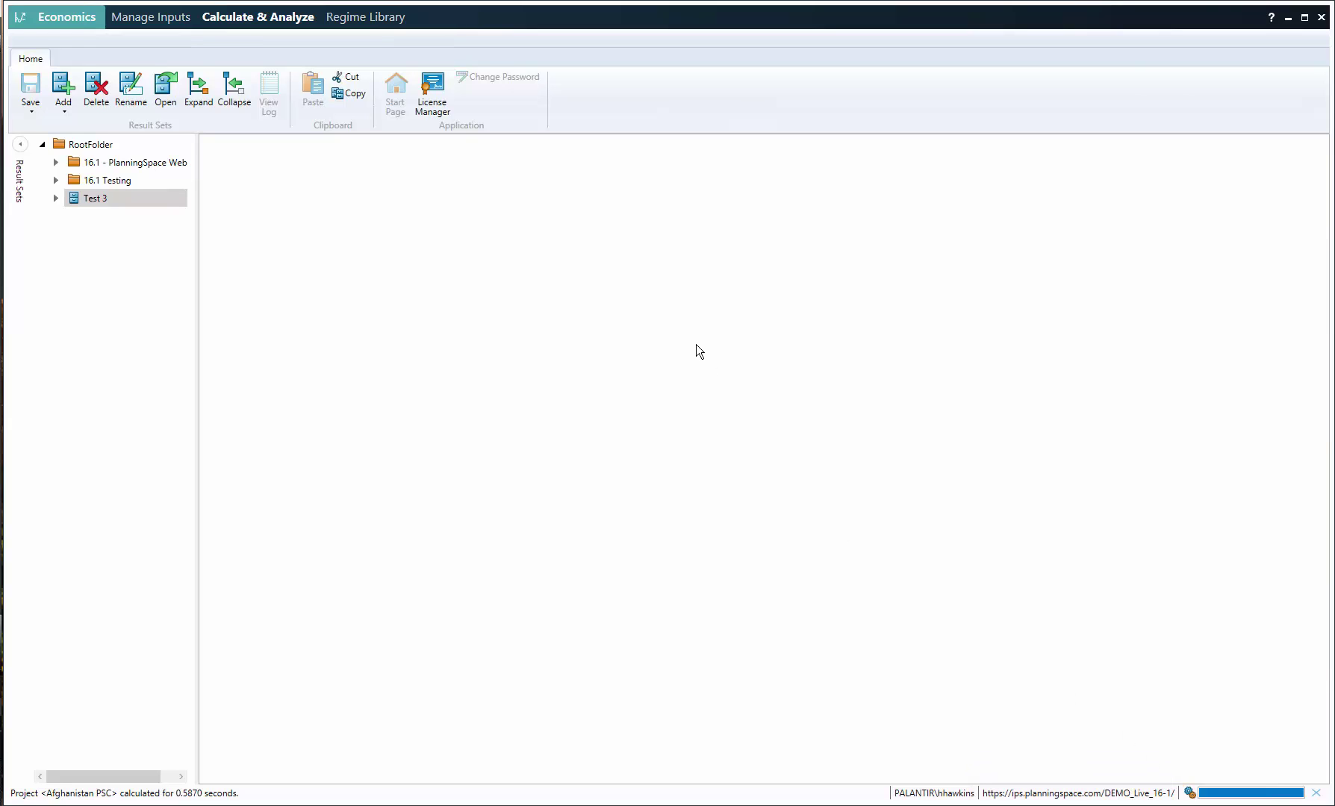
Step: Switch to the Regime Library and open the Ghana RT 4.01 regime from the Africa folder of the Palantir Regime Library
{"action": "left_click", "coordinate": [357, 23]}
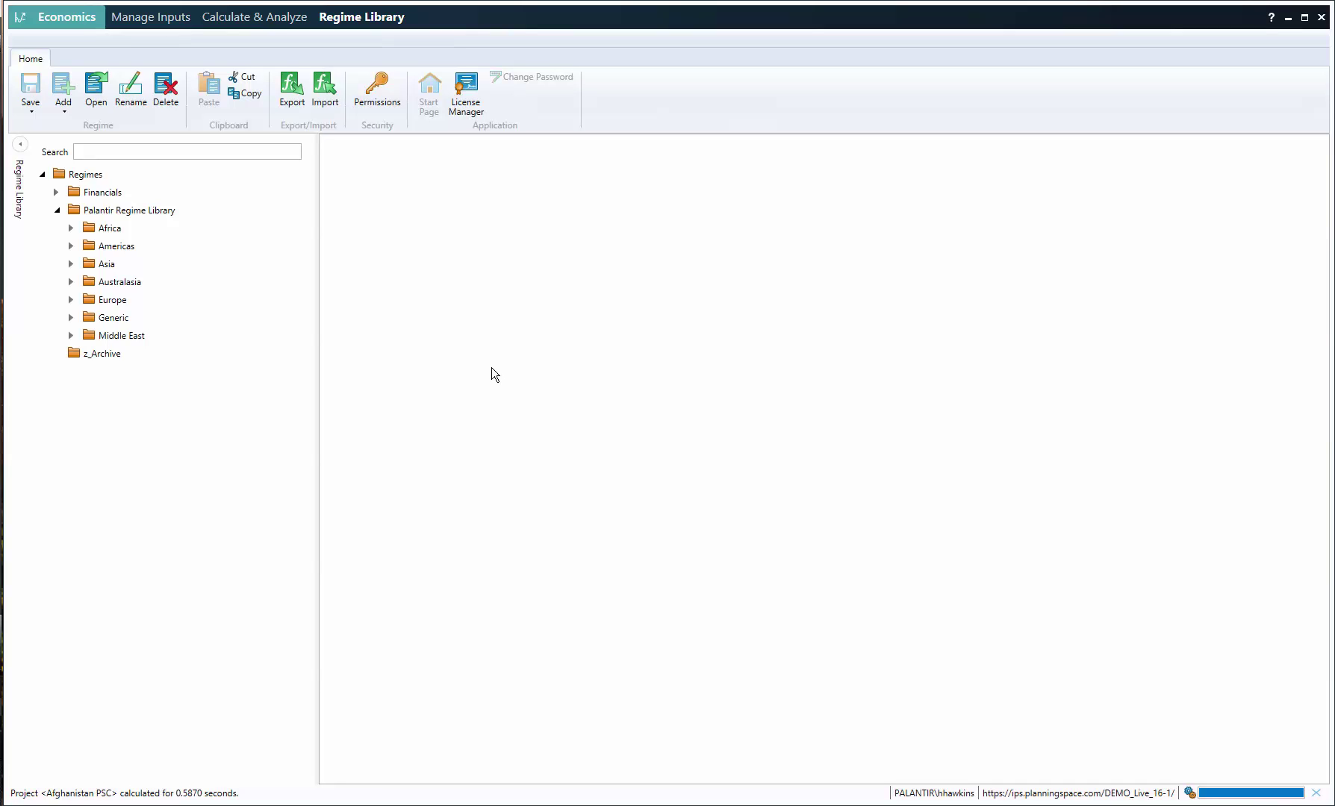
{"action": "left_click", "coordinate": [71, 228]}
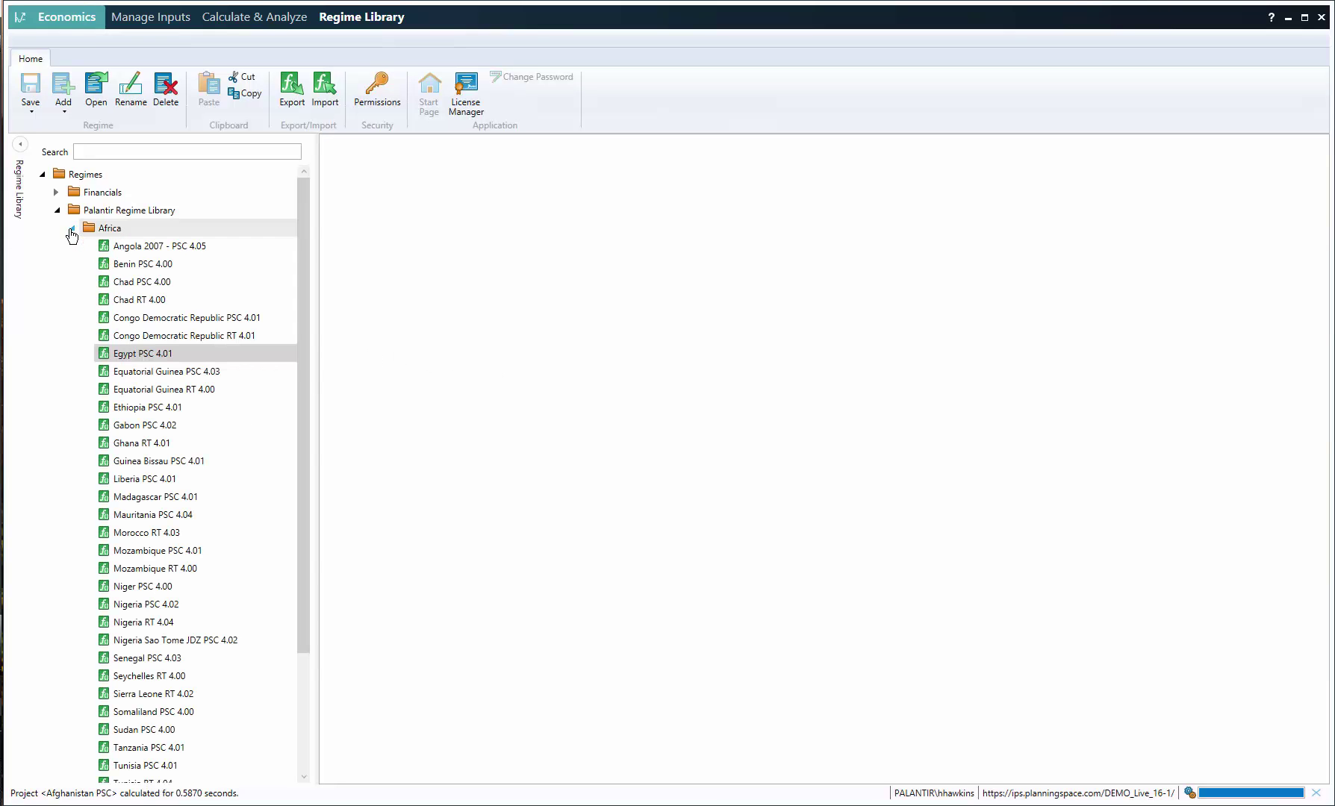
{"action": "left_click", "coordinate": [163, 444]}
{"action": "double_click", "coordinate": [163, 444]}
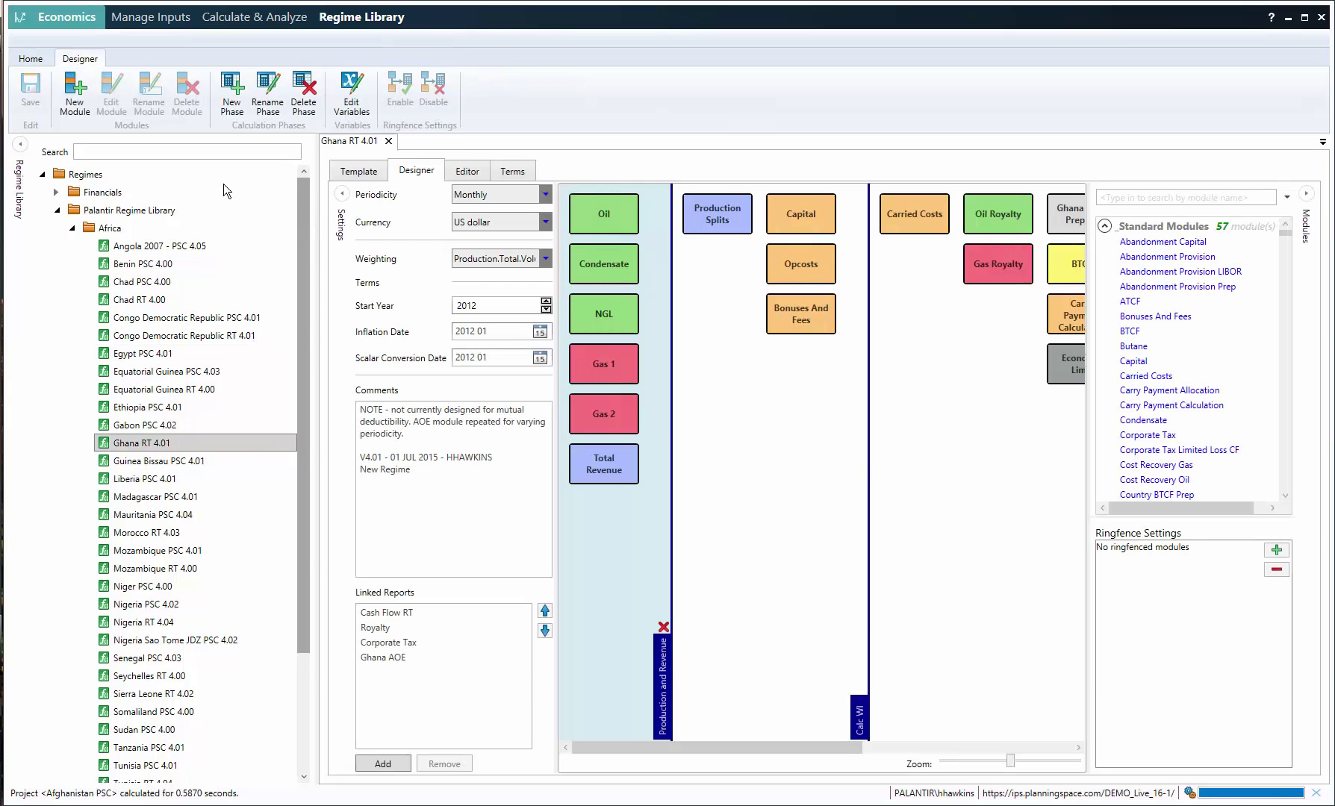
Step: Collapse the Regime Library and Settings panes to view Ghana RT 4.01's full module design, and open its terms
{"action": "left_click", "coordinate": [21, 144]}
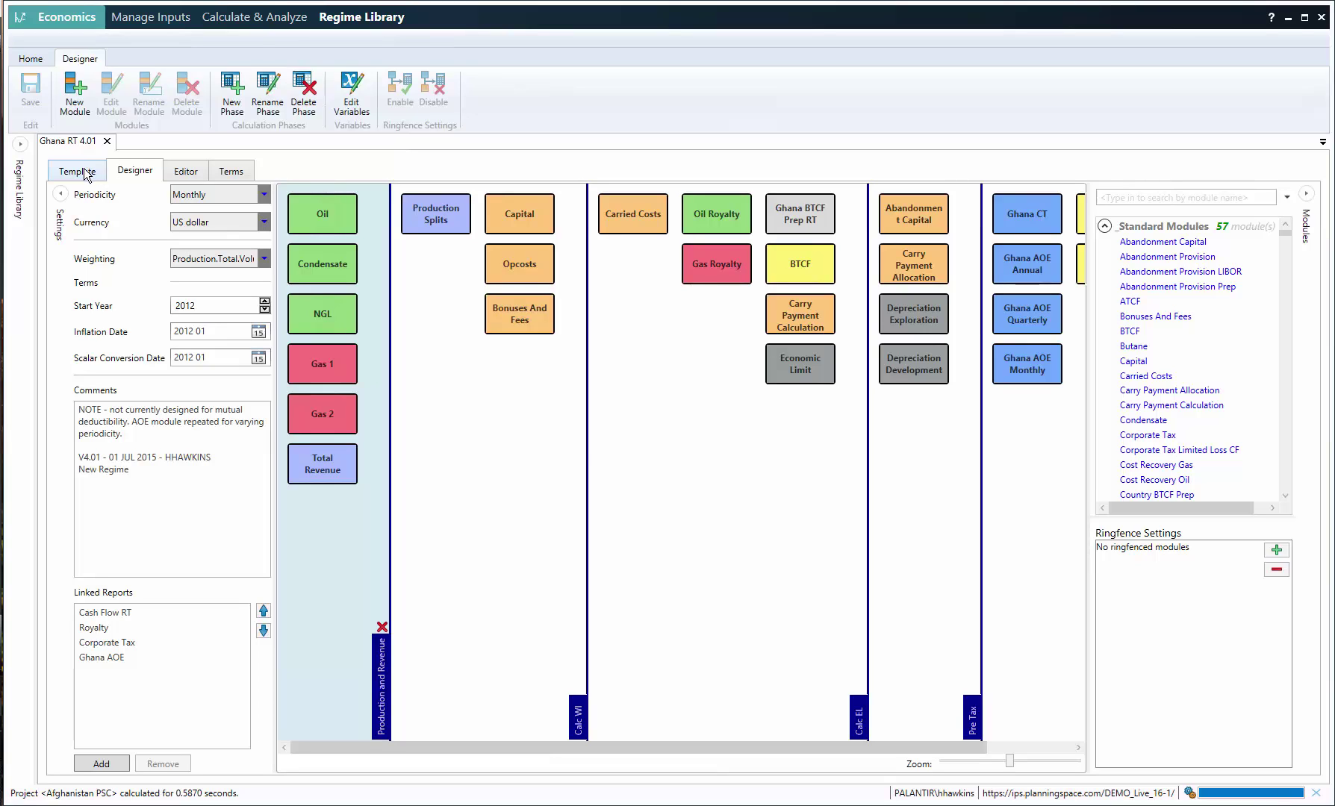
{"action": "left_click", "coordinate": [61, 194]}
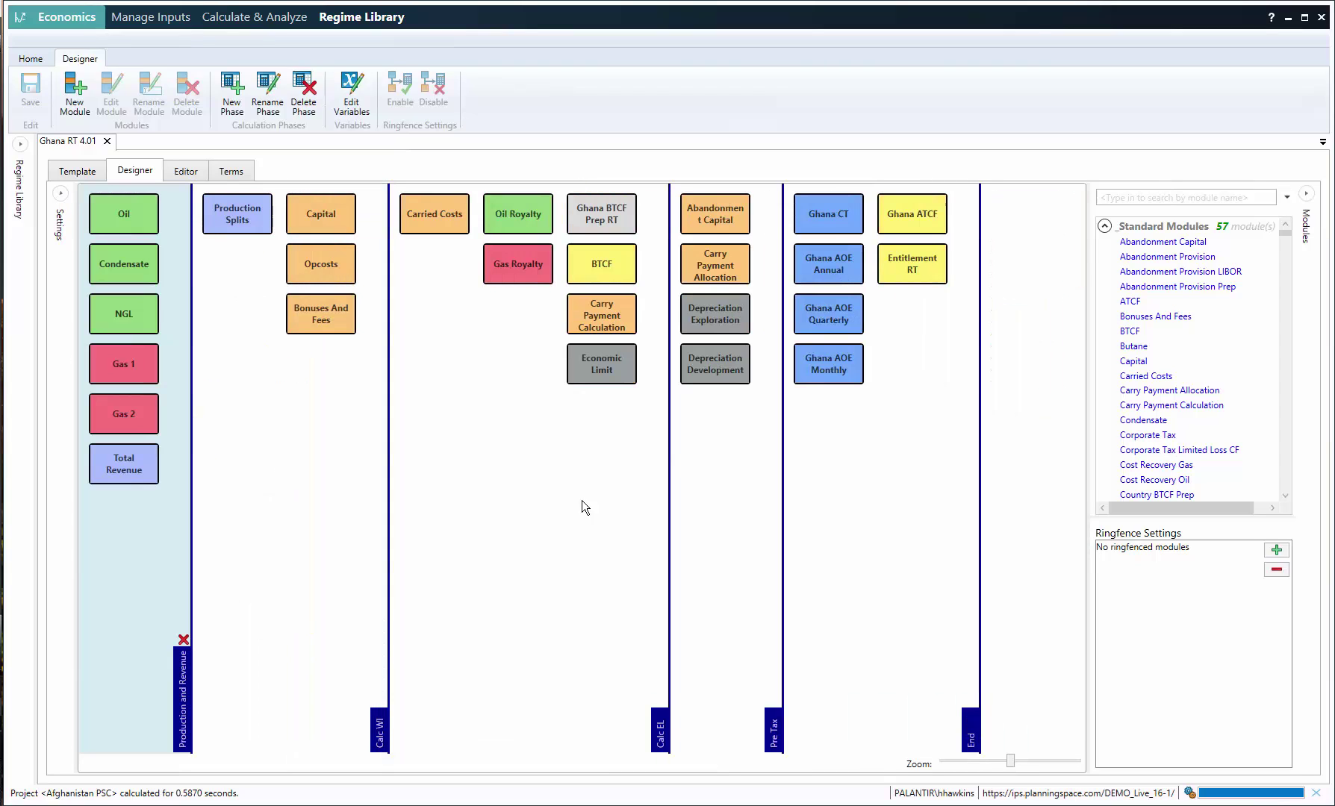
{"action": "left_click", "coordinate": [224, 171]}
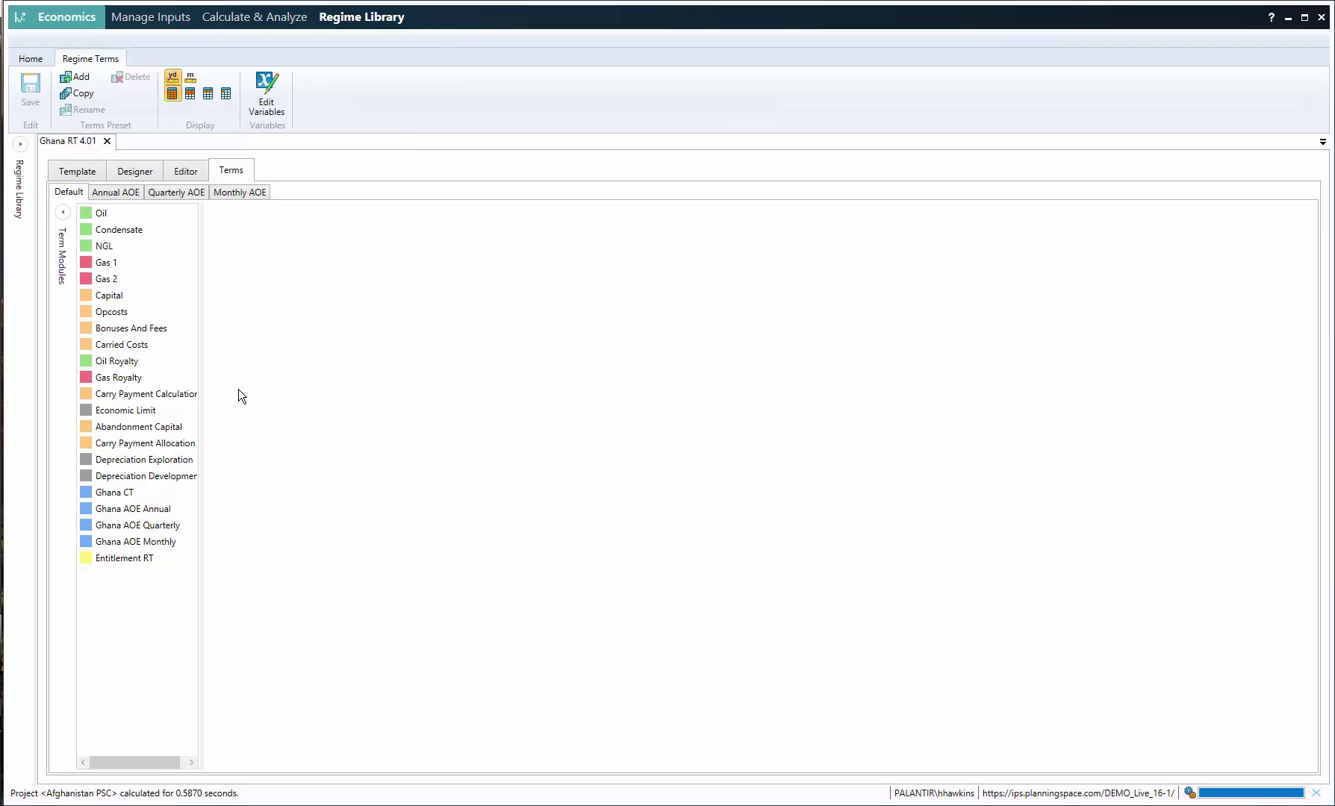